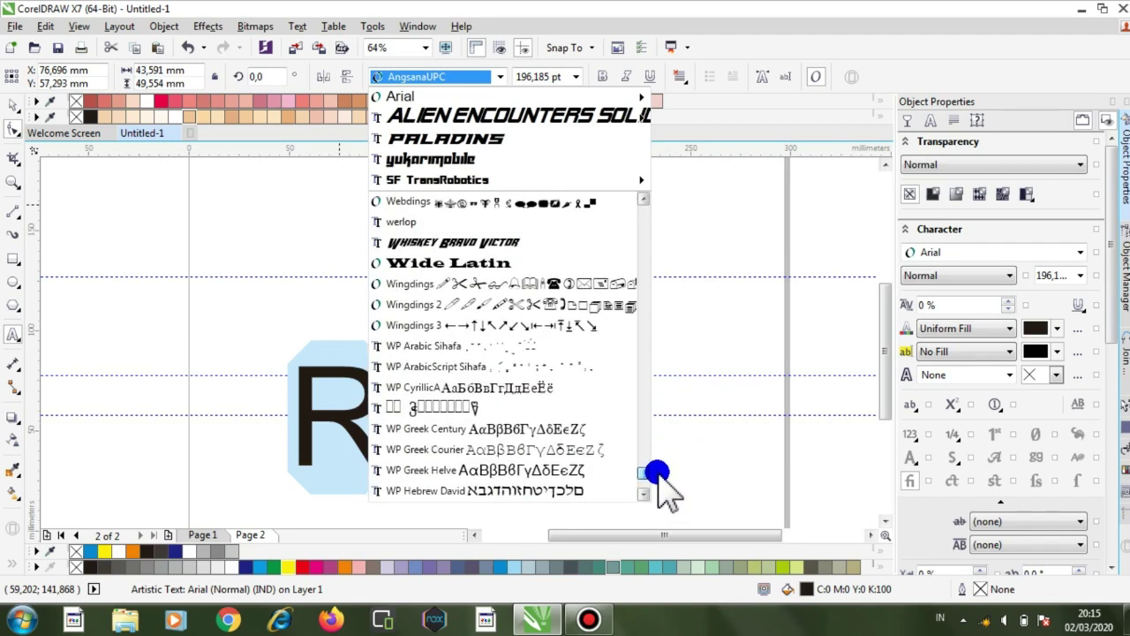
- Set the letter R in Whiskey Bravo Victor, scale it to about 91 × 78 mm and place it below the upper guideline
{"action": "left_click", "coordinate": [530, 334]}
{"action": "left_click_drag", "start_coordinate": [424, 345], "coordinate": [533, 277]}
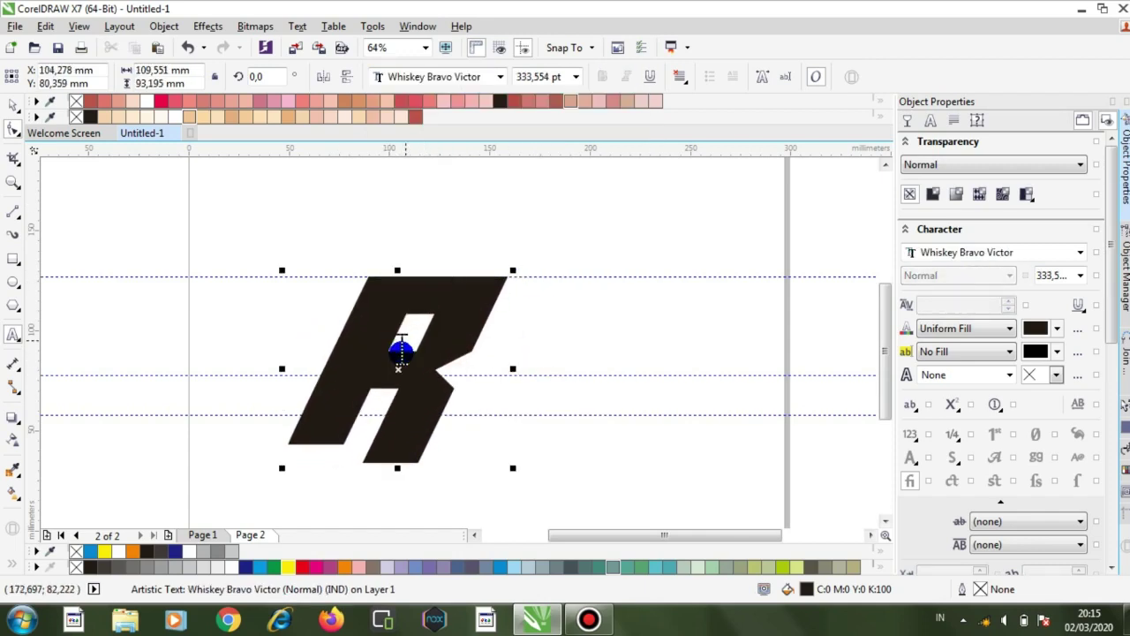
{"action": "left_click_drag", "start_coordinate": [399, 372], "coordinate": [345, 341]}
{"action": "left_click_drag", "start_coordinate": [453, 247], "coordinate": [416, 273]}
{"action": "mouse_move", "coordinate": [303, 351]}
{"action": "left_mouse_down"}
{"action": "mouse_move", "coordinate": [316, 360]}
{"action": "mouse_move", "coordinate": [299, 358]}
{"action": "left_mouse_up"}
{"action": "left_click_drag", "start_coordinate": [403, 266], "coordinate": [398, 270]}
{"action": "left_click", "coordinate": [478, 298]}
- Add a separate artistic text letter M, enlarge it and set its font to Whiskey Bravo Victor
{"action": "left_click", "coordinate": [533, 239]}
{"action": "left_click", "coordinate": [675, 237]}
{"action": "type", "text": "M"}
{"action": "left_click_drag", "start_coordinate": [699, 250], "coordinate": [717, 274]}
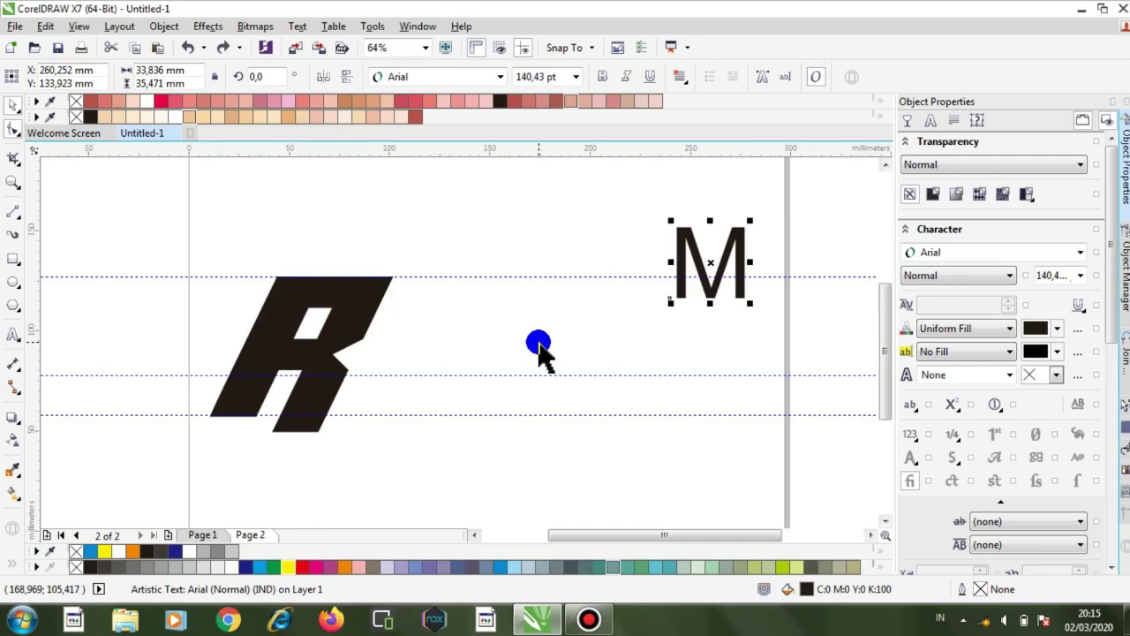
{"action": "left_click", "coordinate": [491, 77]}
{"action": "left_click", "coordinate": [471, 141]}
- Move the M close beside the R under the upper guideline and scale it to about 102 × 77 mm
{"action": "left_click_drag", "start_coordinate": [730, 260], "coordinate": [425, 314]}
{"action": "left_click_drag", "start_coordinate": [480, 361], "coordinate": [568, 431]}
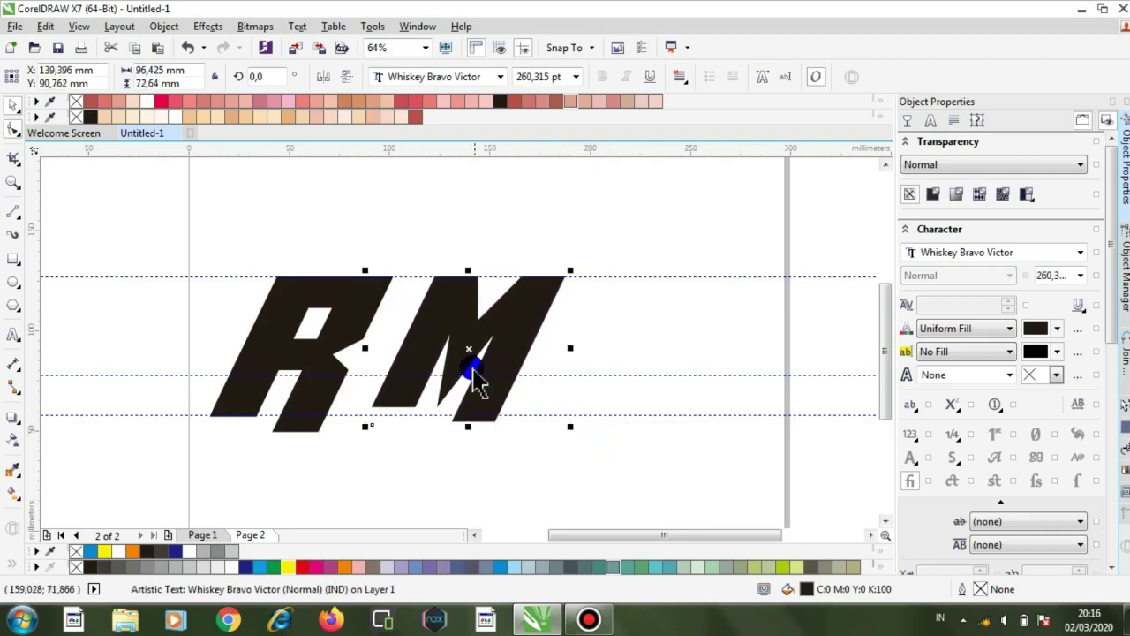
{"action": "left_click_drag", "start_coordinate": [456, 350], "coordinate": [437, 351]}
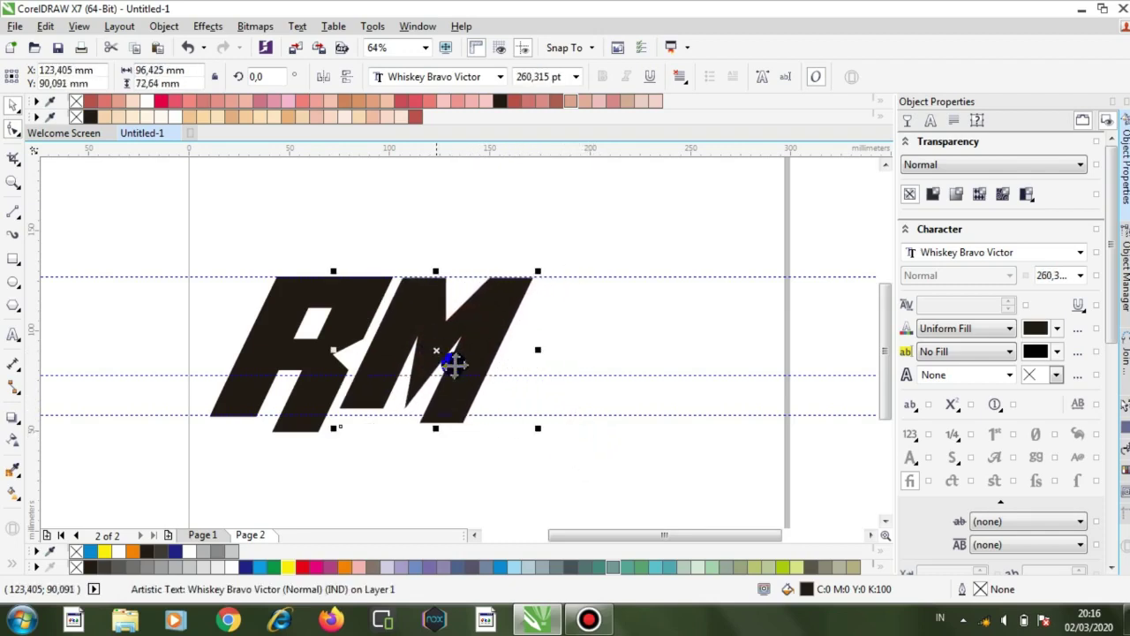
{"action": "left_click_drag", "start_coordinate": [540, 428], "coordinate": [549, 439]}
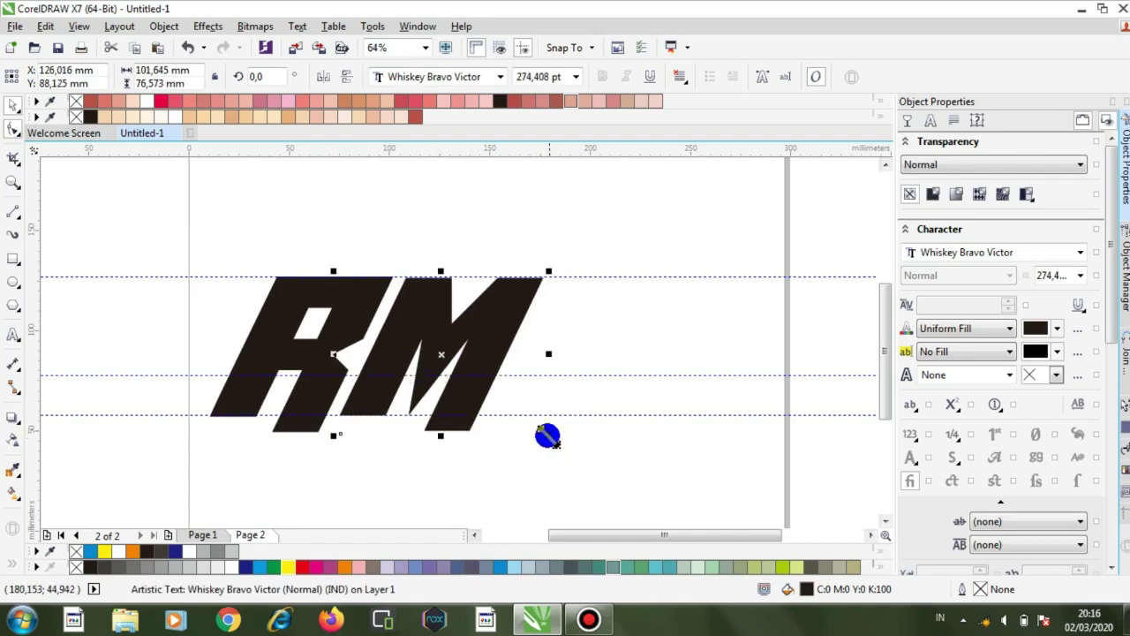
{"action": "mouse_move", "coordinate": [446, 364]}
{"action": "left_mouse_down"}
{"action": "mouse_move", "coordinate": [434, 361]}
{"action": "mouse_move", "coordinate": [441, 353]}
{"action": "left_mouse_up"}
{"action": "left_click", "coordinate": [632, 333]}
{"action": "left_click", "coordinate": [570, 368]}
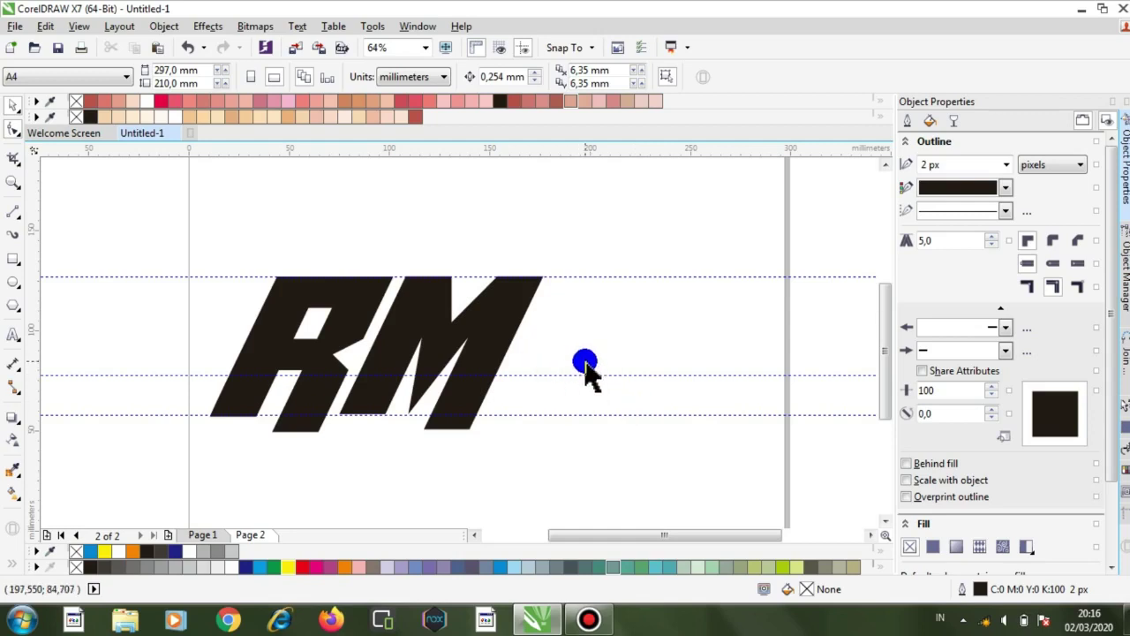
- Add a separate artistic text letter C above the R and set its font to Whiskey Bravo Victor
{"action": "left_click", "coordinate": [13, 334]}
{"action": "left_click", "coordinate": [254, 192]}
{"action": "left_click_drag", "start_coordinate": [283, 204], "coordinate": [290, 218]}
{"action": "double_click", "coordinate": [278, 202]}
{"action": "left_click", "coordinate": [500, 76]}
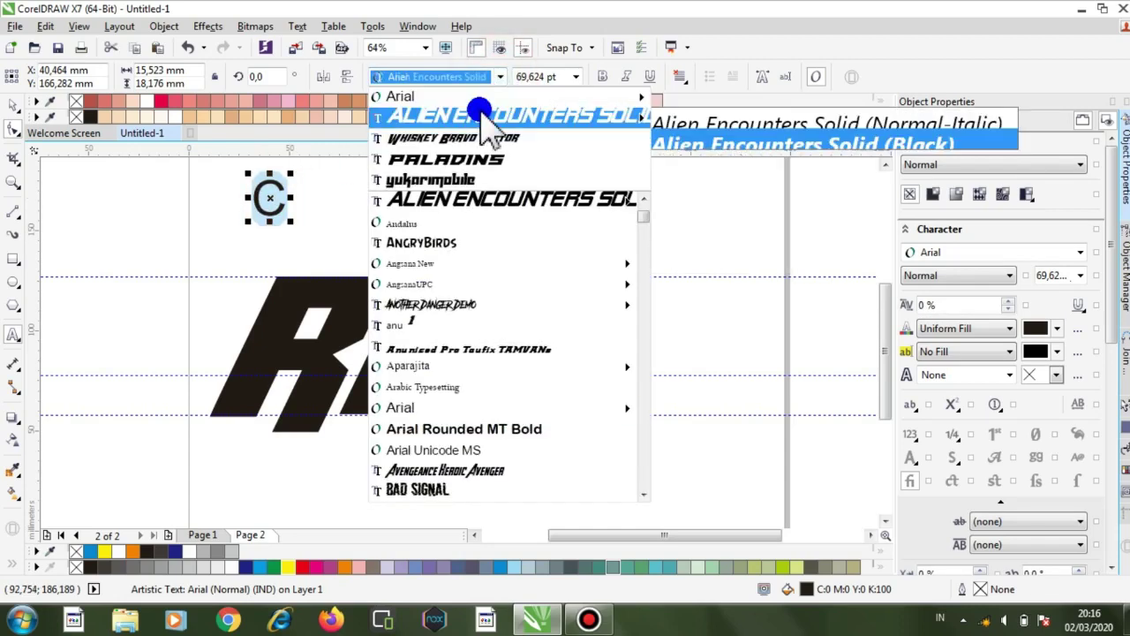
{"action": "left_click", "coordinate": [477, 133]}
{"action": "left_click", "coordinate": [499, 77]}
{"action": "mouse_move", "coordinate": [494, 149]}
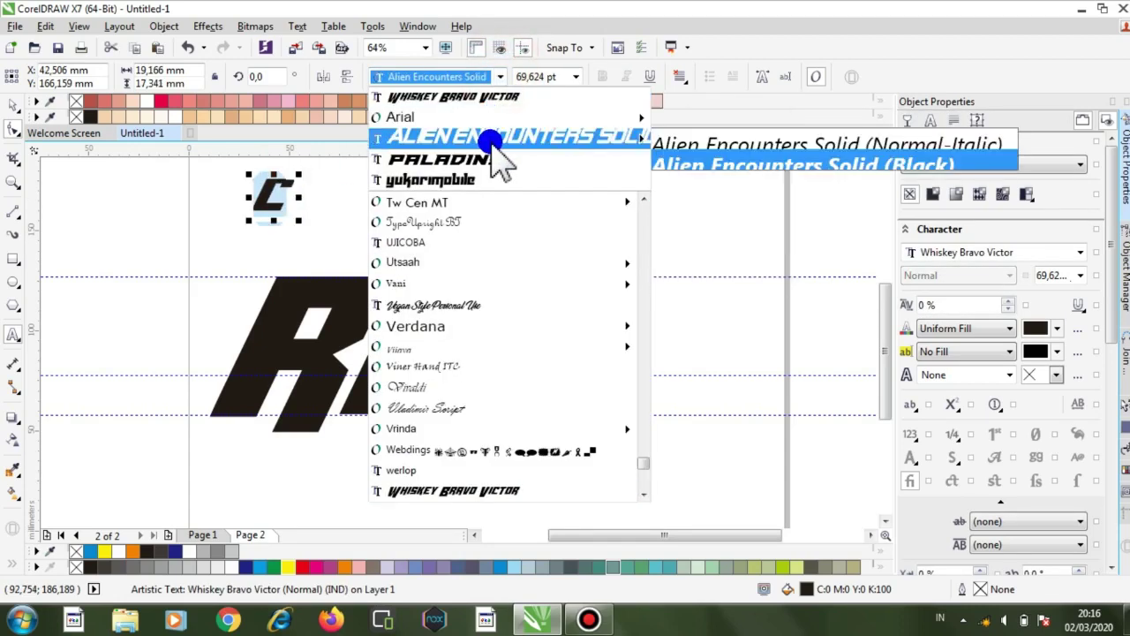
{"action": "left_click", "coordinate": [481, 96]}
- Enlarge the C to match the other letters and place it close beside the M between the guidelines
{"action": "left_click_drag", "start_coordinate": [301, 218], "coordinate": [351, 247]}
{"action": "left_click_drag", "start_coordinate": [294, 209], "coordinate": [563, 311]}
{"action": "left_click_drag", "start_coordinate": [606, 345], "coordinate": [706, 443]}
{"action": "left_click_drag", "start_coordinate": [612, 346], "coordinate": [579, 347]}
{"action": "left_click", "coordinate": [794, 341]}
{"action": "left_click", "coordinate": [12, 104]}
{"action": "left_click", "coordinate": [225, 251]}
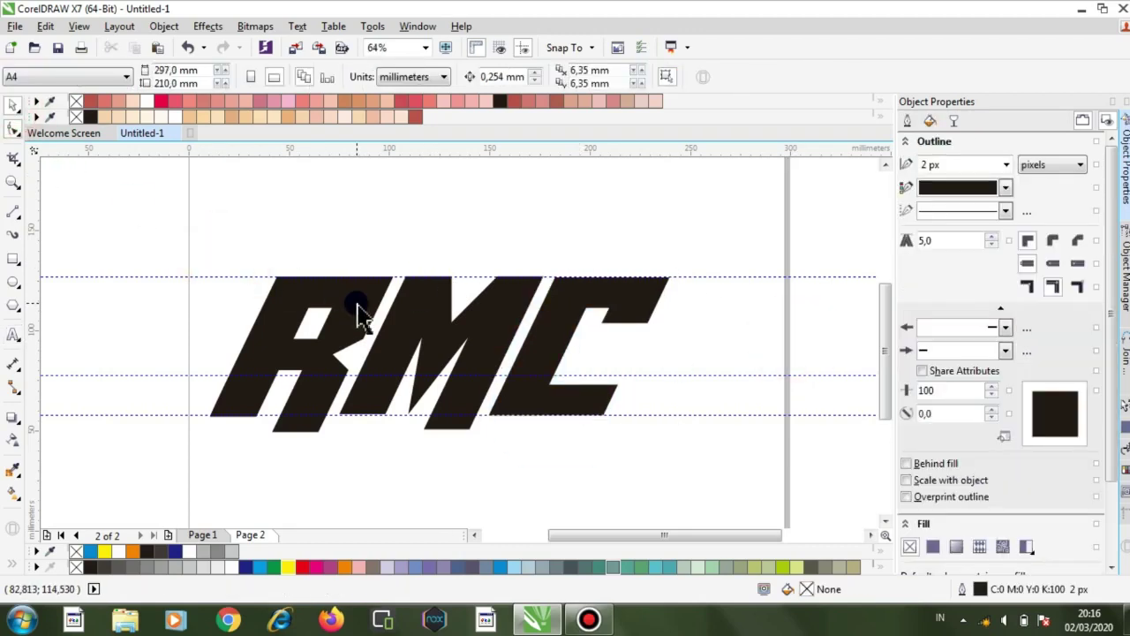
{"action": "right_click", "coordinate": [350, 299]}
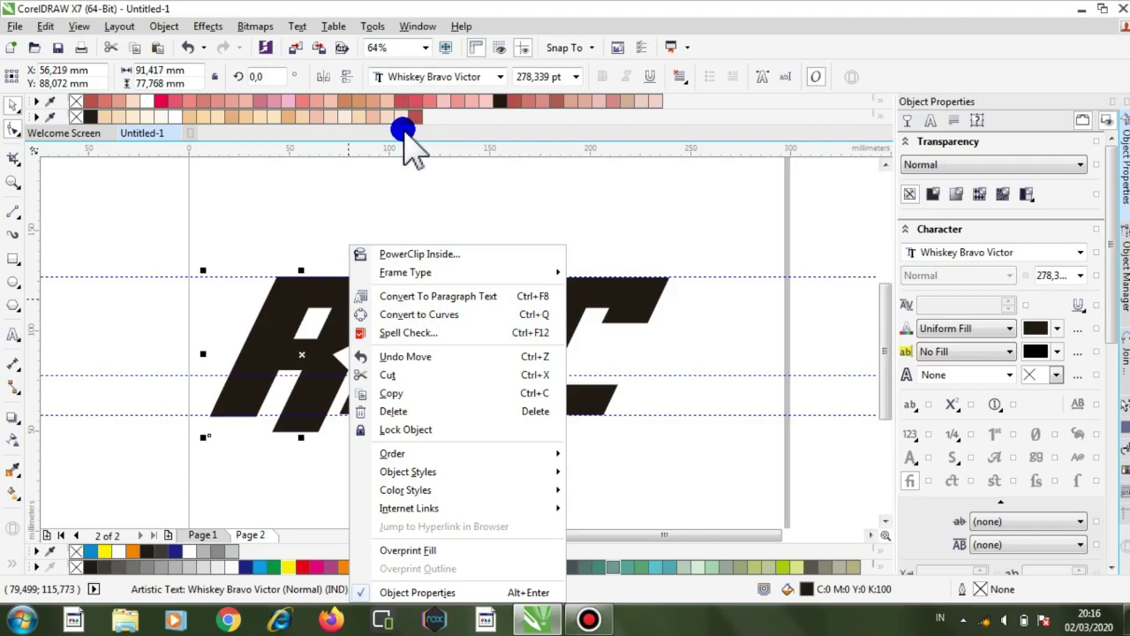
{"action": "left_click", "coordinate": [375, 188]}
{"action": "left_click", "coordinate": [131, 197]}
- Trace a closed outline around the R with the 2-Point Line tool, extending its foot beneath the M, and fill it yellow
{"action": "left_click", "coordinate": [16, 205]}
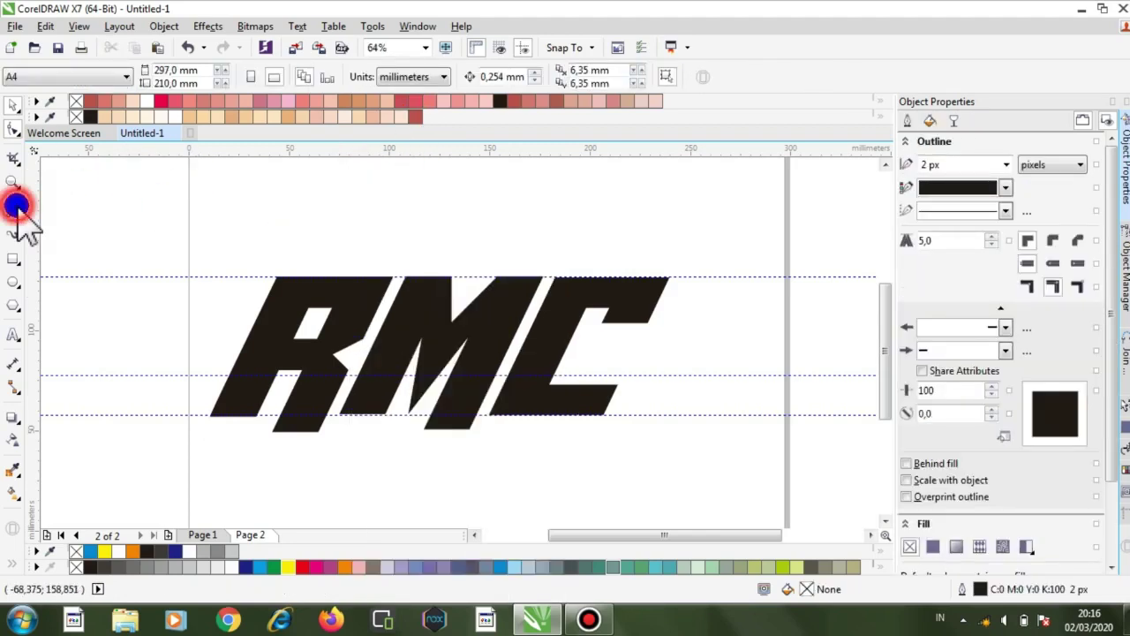
{"action": "left_click_drag", "start_coordinate": [17, 220], "coordinate": [57, 235]}
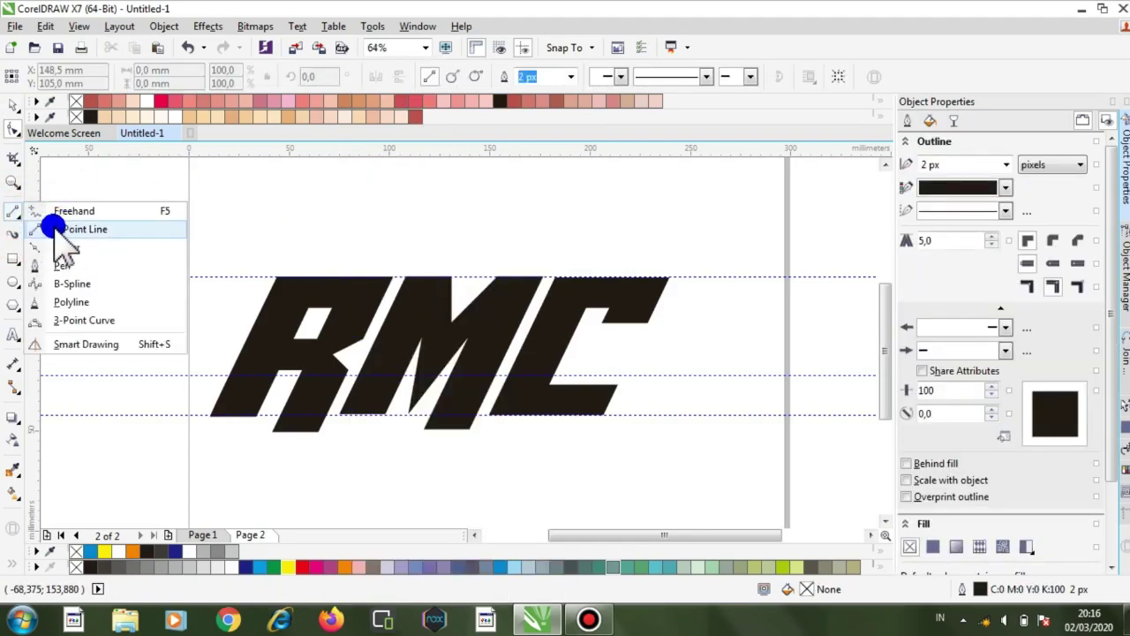
{"action": "left_click", "coordinate": [66, 231]}
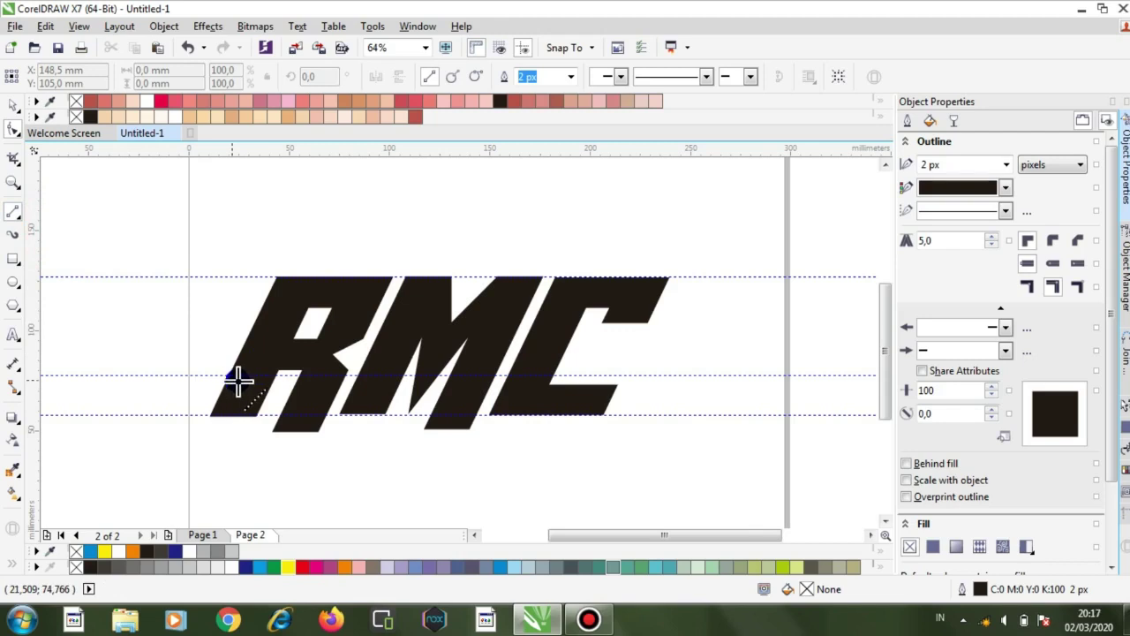
{"action": "left_click", "coordinate": [7, 176]}
{"action": "left_click_drag", "start_coordinate": [79, 195], "coordinate": [742, 479]}
{"action": "left_click_drag", "start_coordinate": [194, 239], "coordinate": [490, 456]}
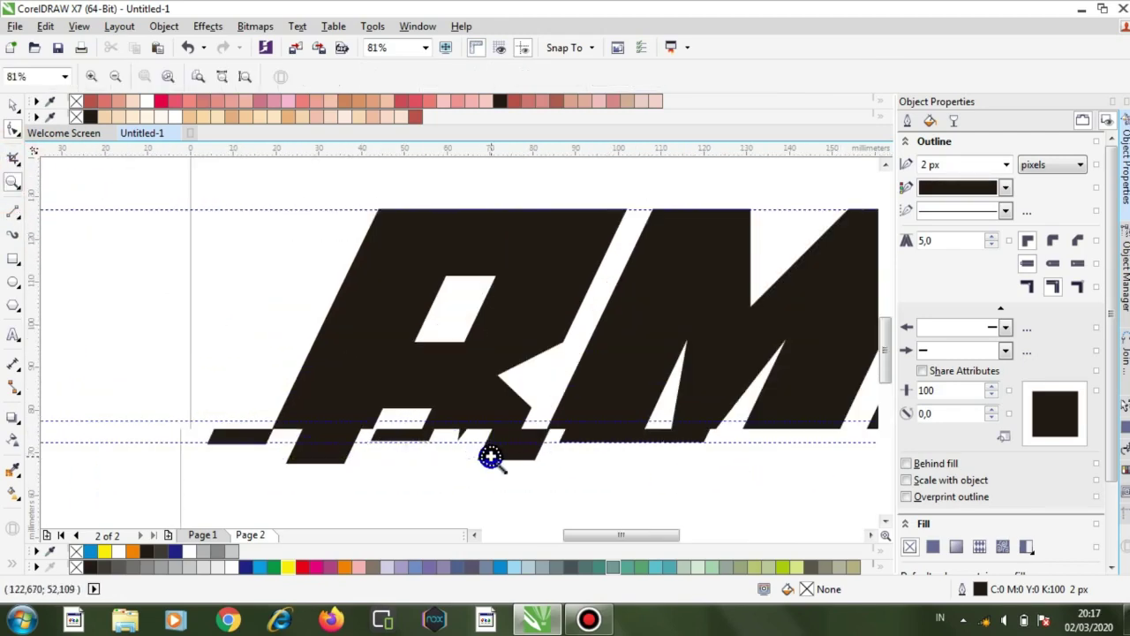
{"action": "left_click", "coordinate": [12, 211]}
{"action": "mouse_move", "coordinate": [331, 508]}
{"action": "left_mouse_down"}
{"action": "mouse_move", "coordinate": [230, 508]}
{"action": "mouse_move", "coordinate": [358, 277]}
{"action": "mouse_move", "coordinate": [348, 262]}
{"action": "mouse_move", "coordinate": [448, 274]}
{"action": "mouse_move", "coordinate": [423, 338]}
{"action": "mouse_move", "coordinate": [464, 341]}
{"action": "mouse_move", "coordinate": [496, 276]}
{"action": "left_mouse_up"}
{"action": "left_click_drag", "start_coordinate": [496, 276], "coordinate": [351, 258]}
{"action": "left_click_drag", "start_coordinate": [351, 257], "coordinate": [565, 340]}
{"action": "left_click_drag", "start_coordinate": [565, 340], "coordinate": [498, 375]}
{"action": "left_click_drag", "start_coordinate": [498, 374], "coordinate": [533, 410]}
{"action": "left_click_drag", "start_coordinate": [533, 411], "coordinate": [522, 421]}
{"action": "left_click_drag", "start_coordinate": [522, 421], "coordinate": [651, 421]}
{"action": "mouse_move", "coordinate": [652, 421]}
{"action": "left_mouse_down"}
{"action": "mouse_move", "coordinate": [609, 505]}
{"action": "mouse_move", "coordinate": [410, 509]}
{"action": "mouse_move", "coordinate": [444, 434]}
{"action": "mouse_move", "coordinate": [433, 408]}
{"action": "mouse_move", "coordinate": [382, 409]}
{"action": "mouse_move", "coordinate": [336, 506]}
{"action": "left_mouse_up"}
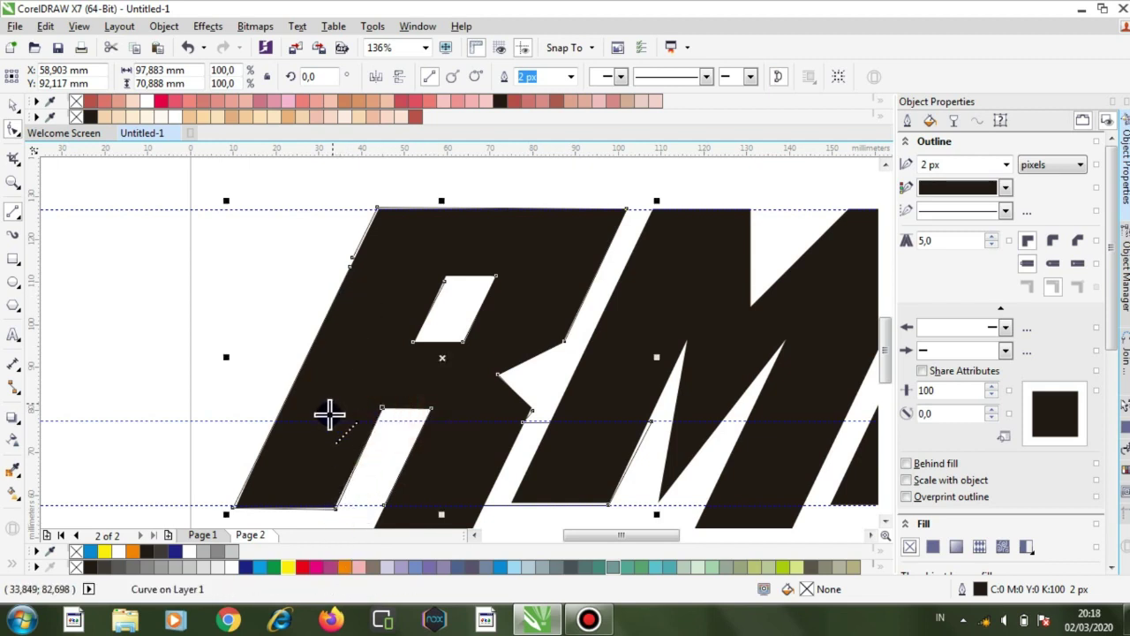
{"action": "left_click", "coordinate": [288, 566]}
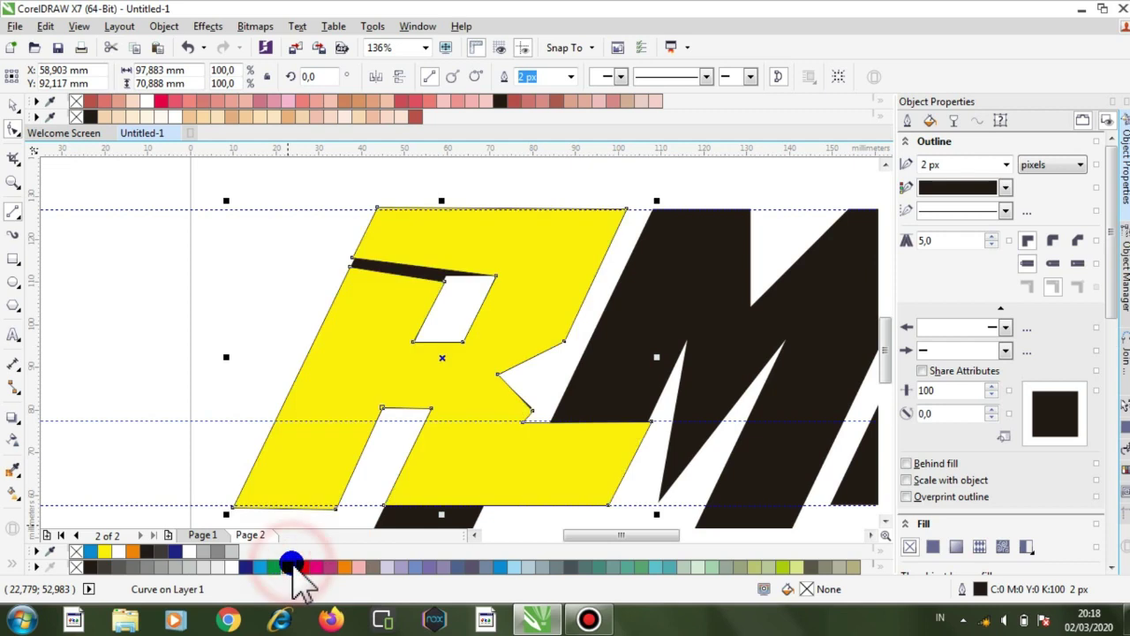
- Trace a closed straight-line outline around the M, extending its foot along the base of the C
{"action": "left_click_drag", "start_coordinate": [598, 536], "coordinate": [630, 536]}
{"action": "left_click_drag", "start_coordinate": [423, 412], "coordinate": [322, 413]}
{"action": "left_click_drag", "start_coordinate": [323, 412], "coordinate": [424, 208]}
{"action": "left_click_drag", "start_coordinate": [424, 208], "coordinate": [520, 208]}
{"action": "mouse_move", "coordinate": [520, 208]}
{"action": "left_mouse_down"}
{"action": "mouse_move", "coordinate": [518, 308]}
{"action": "mouse_move", "coordinate": [643, 200]}
{"action": "mouse_move", "coordinate": [618, 209]}
{"action": "mouse_move", "coordinate": [714, 208]}
{"action": "left_mouse_up"}
{"action": "left_click_drag", "start_coordinate": [714, 208], "coordinate": [793, 433]}
{"action": "left_click_drag", "start_coordinate": [793, 433], "coordinate": [761, 468]}
{"action": "left_click_drag", "start_coordinate": [760, 468], "coordinate": [390, 469]}
{"action": "left_click_drag", "start_coordinate": [390, 469], "coordinate": [472, 302]}
{"action": "left_click_drag", "start_coordinate": [472, 302], "coordinate": [376, 302]}
{"action": "left_click_drag", "start_coordinate": [375, 302], "coordinate": [343, 376]}
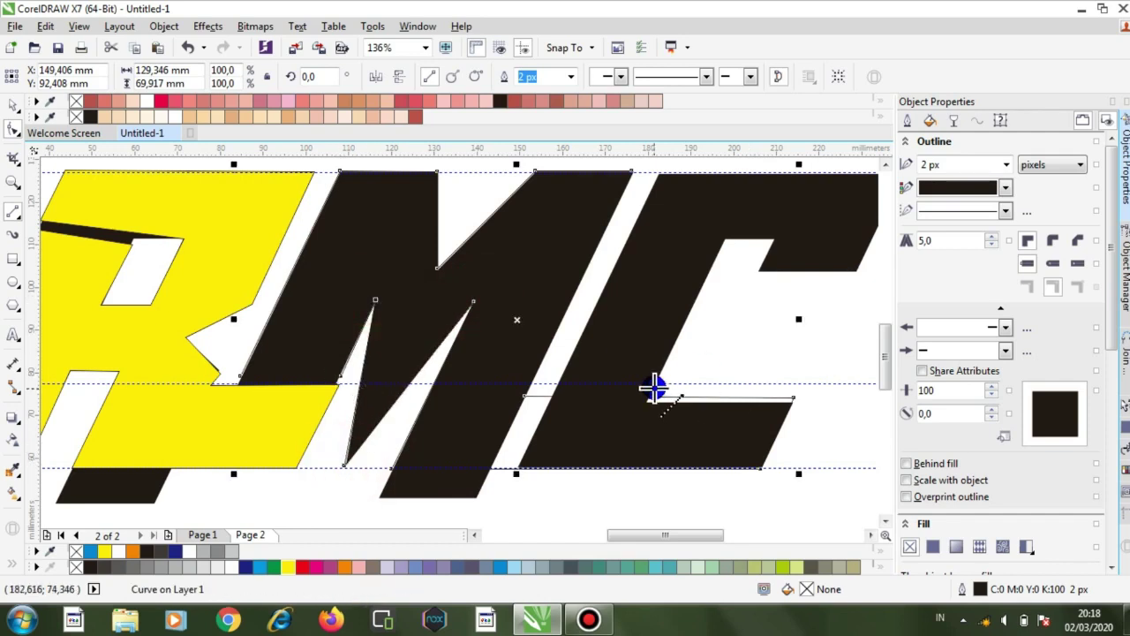
- Trace a closed straight-line outline around the stem and upper arm of the C
{"action": "left_click_drag", "start_coordinate": [658, 384], "coordinate": [555, 384]}
{"action": "mouse_move", "coordinate": [555, 384]}
{"action": "left_mouse_down"}
{"action": "mouse_move", "coordinate": [686, 141]}
{"action": "mouse_move", "coordinate": [660, 232]}
{"action": "left_mouse_up"}
{"action": "mouse_move", "coordinate": [661, 231]}
{"action": "left_mouse_down"}
{"action": "mouse_move", "coordinate": [885, 230]}
{"action": "mouse_move", "coordinate": [731, 235]}
{"action": "mouse_move", "coordinate": [755, 232]}
{"action": "left_mouse_up"}
{"action": "left_click_drag", "start_coordinate": [755, 232], "coordinate": [722, 303]}
{"action": "mouse_move", "coordinate": [722, 303]}
{"action": "left_mouse_down"}
{"action": "mouse_move", "coordinate": [587, 310]}
{"action": "mouse_move", "coordinate": [575, 298]}
{"action": "mouse_move", "coordinate": [510, 446]}
{"action": "left_mouse_up"}
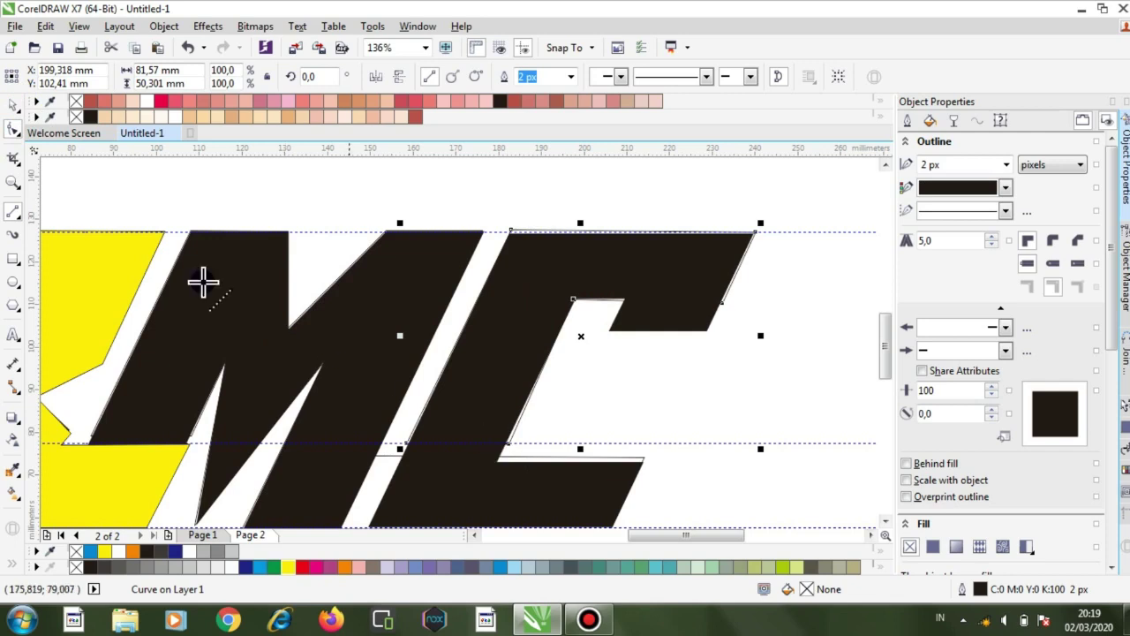
- Fill the traced M and C shapes with yellow
{"action": "left_click", "coordinate": [11, 131]}
{"action": "left_click", "coordinate": [284, 297]}
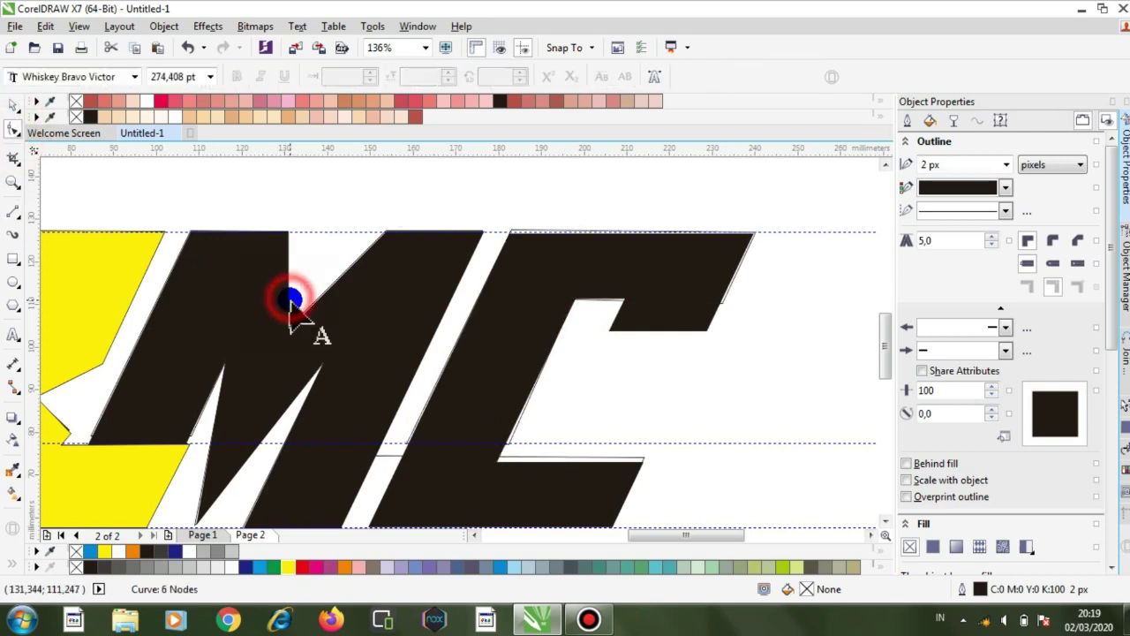
{"action": "left_click", "coordinate": [288, 567]}
{"action": "left_click", "coordinate": [512, 356]}
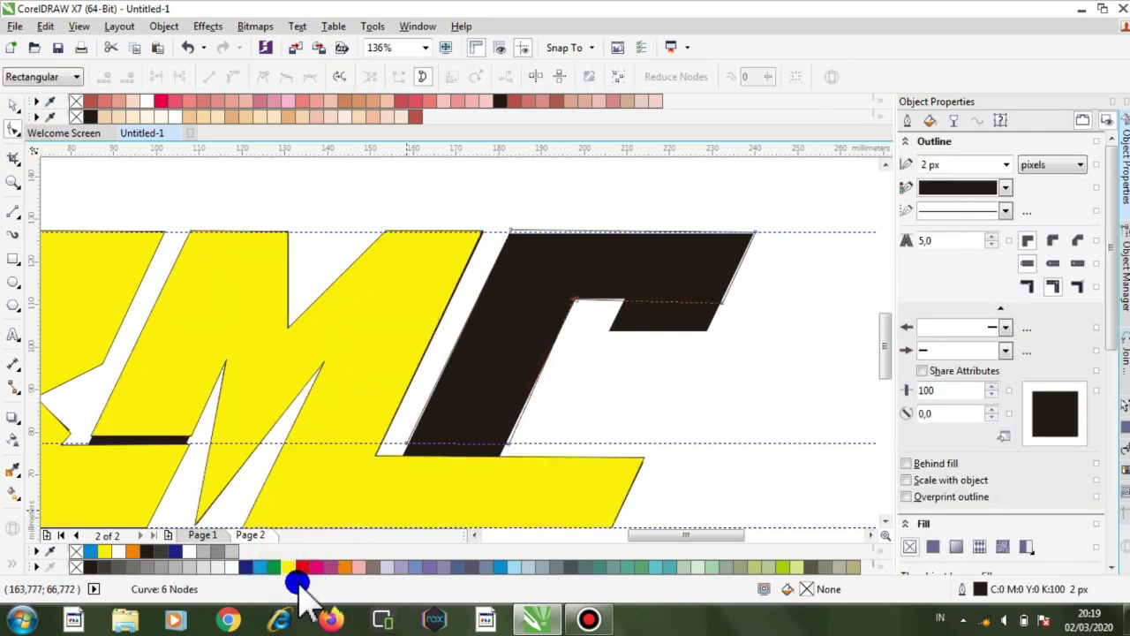
{"action": "left_click", "coordinate": [288, 566]}
- Remove the fill from the traced R shape and give it a yellow outline 10 px wide
{"action": "left_click_drag", "start_coordinate": [663, 535], "coordinate": [644, 535]}
{"action": "left_click", "coordinate": [513, 460]}
{"action": "left_click_drag", "start_coordinate": [719, 536], "coordinate": [673, 539]}
{"action": "left_click", "coordinate": [501, 361]}
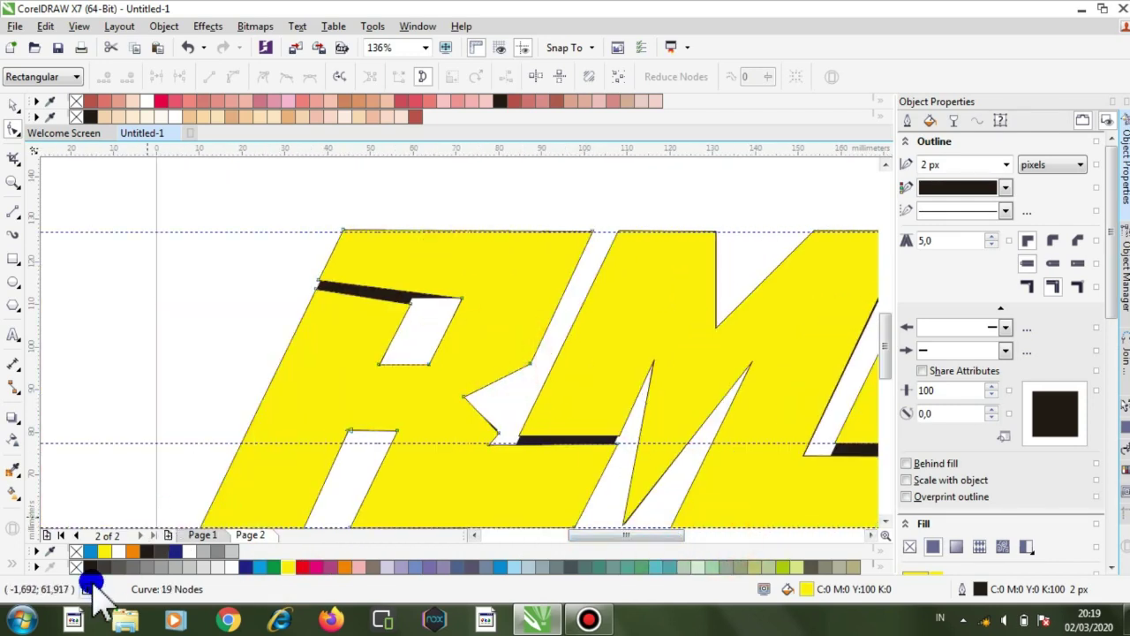
{"action": "left_click", "coordinate": [83, 563]}
{"action": "left_click", "coordinate": [1005, 187]}
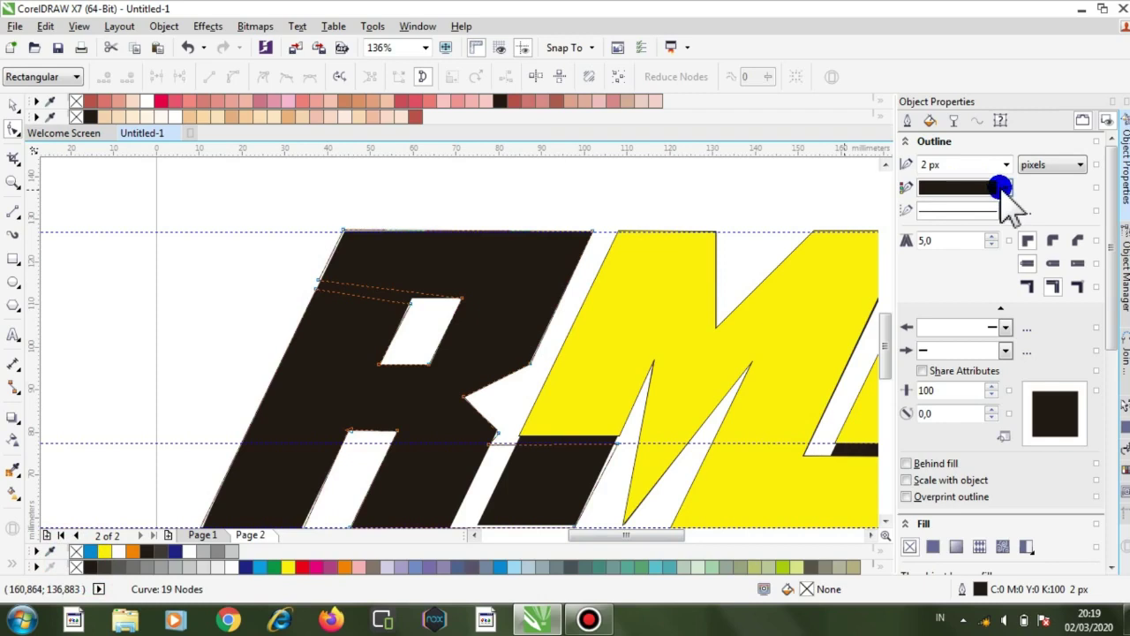
{"action": "left_click", "coordinate": [968, 234]}
{"action": "left_click", "coordinate": [1005, 165]}
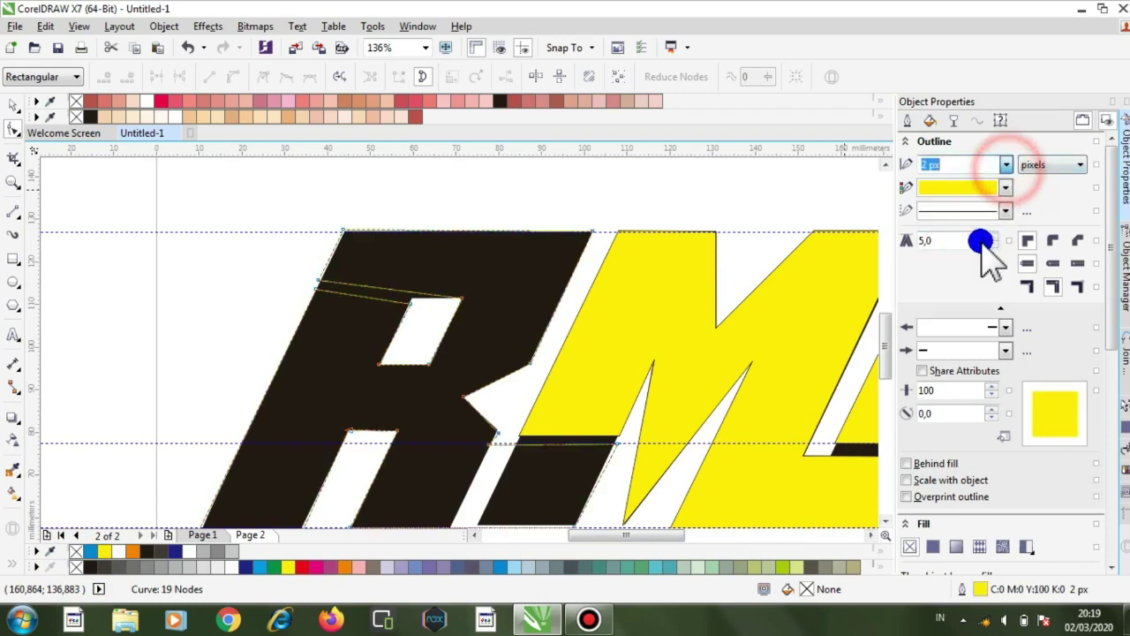
{"action": "left_click", "coordinate": [965, 279]}
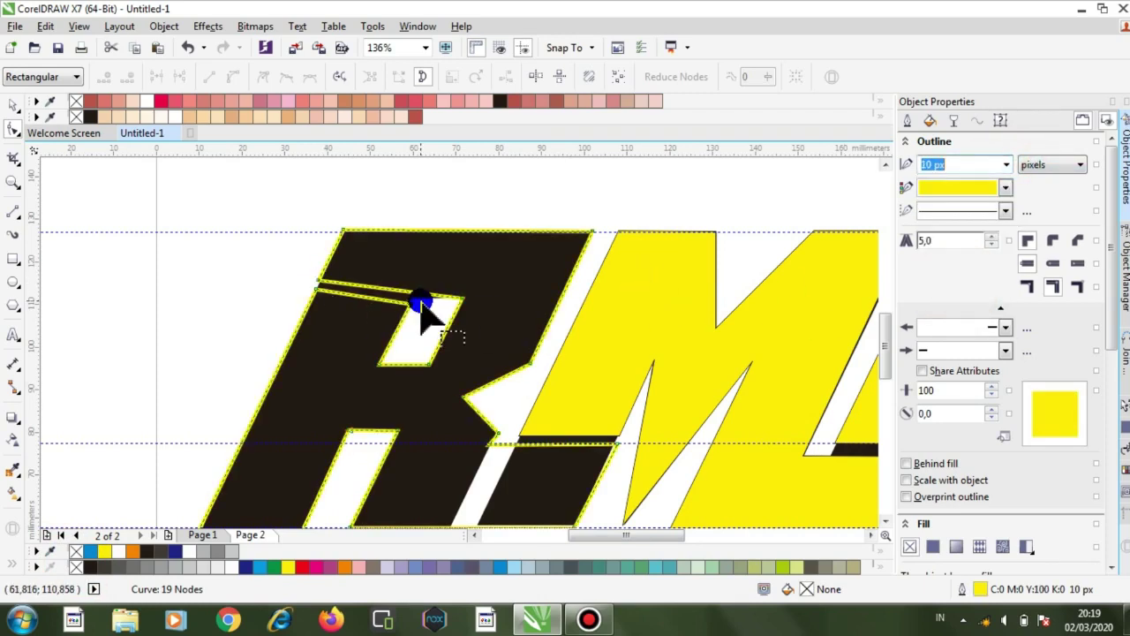
- Reposition the nodes of the slit above the R's counter with the Shape tool so both slit edges run horizontally
{"action": "left_click", "coordinate": [12, 172]}
{"action": "left_click_drag", "start_coordinate": [203, 226], "coordinate": [472, 331]}
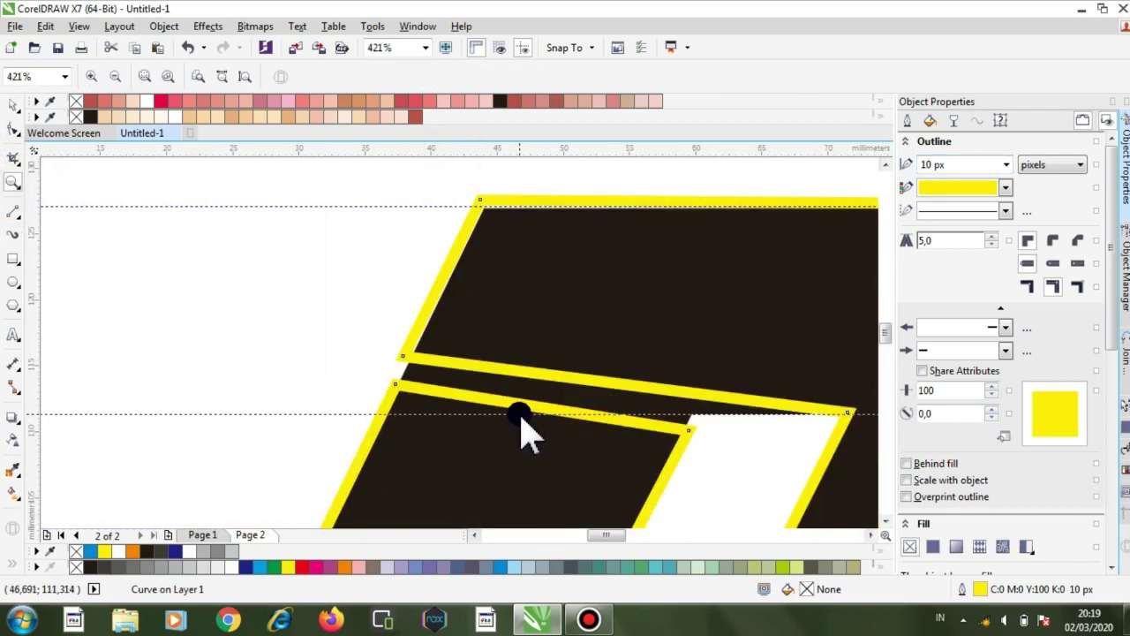
{"action": "left_click", "coordinate": [519, 414]}
{"action": "left_click", "coordinate": [12, 128]}
{"action": "left_click", "coordinate": [393, 385]}
{"action": "left_click_drag", "start_coordinate": [394, 386], "coordinate": [387, 436]}
{"action": "left_click_drag", "start_coordinate": [405, 357], "coordinate": [360, 465]}
{"action": "left_click_drag", "start_coordinate": [703, 429], "coordinate": [669, 463]}
- Adjust the corner nodes of the R outline's extended foot so its upper and lower edges run horizontally along the guidelines
{"action": "left_click_drag", "start_coordinate": [604, 535], "coordinate": [644, 537]}
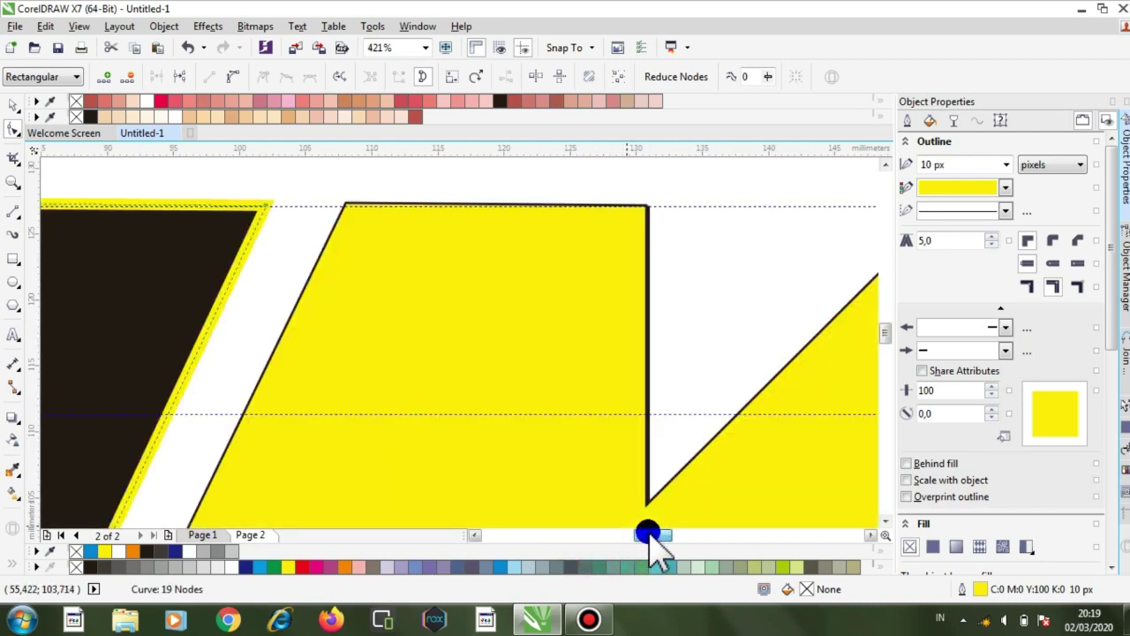
{"action": "left_click", "coordinate": [13, 182]}
{"action": "left_click", "coordinate": [115, 76]}
{"action": "left_click_drag", "start_coordinate": [888, 310], "coordinate": [889, 338]}
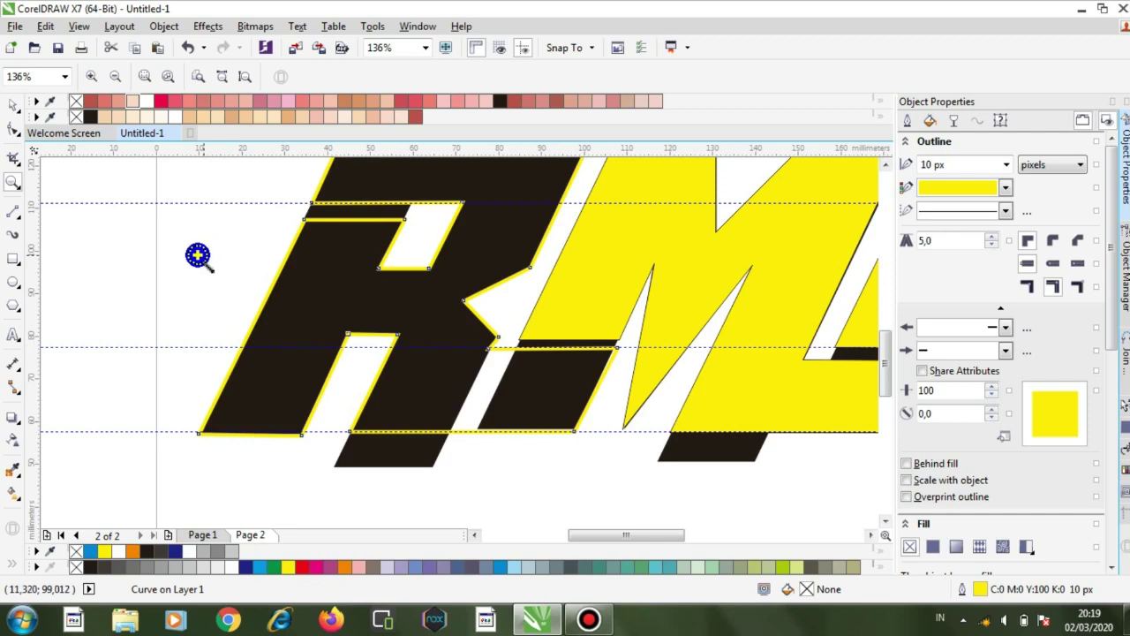
{"action": "left_click_drag", "start_coordinate": [425, 293], "coordinate": [490, 350]}
{"action": "left_click", "coordinate": [14, 128]}
{"action": "left_click_drag", "start_coordinate": [521, 479], "coordinate": [564, 414]}
{"action": "left_click_drag", "start_coordinate": [630, 535], "coordinate": [645, 535]}
{"action": "left_click_drag", "start_coordinate": [686, 474], "coordinate": [675, 467]}
{"action": "scroll", "coordinate": [890, 365], "scroll_direction": "down", "scroll_amount": 3}
{"action": "scroll", "coordinate": [890, 366], "scroll_direction": "up", "scroll_amount": 4}
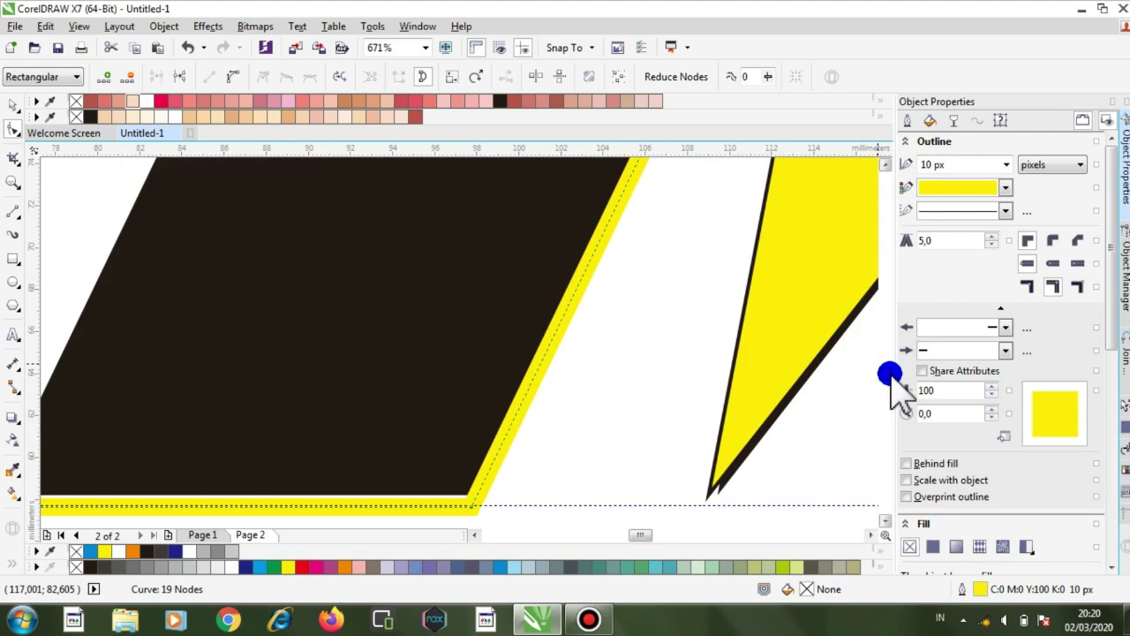
{"action": "scroll", "coordinate": [888, 373], "scroll_direction": "down", "scroll_amount": 1}
{"action": "left_click_drag", "start_coordinate": [471, 462], "coordinate": [469, 457]}
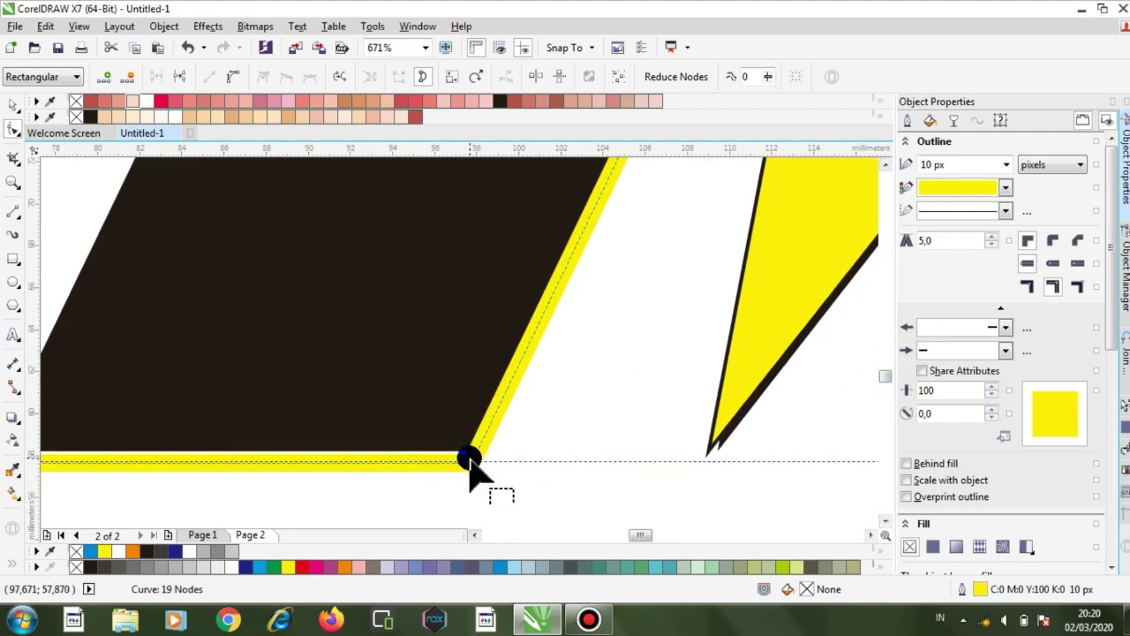
{"action": "left_click", "coordinate": [25, 164]}
{"action": "left_click", "coordinate": [120, 76]}
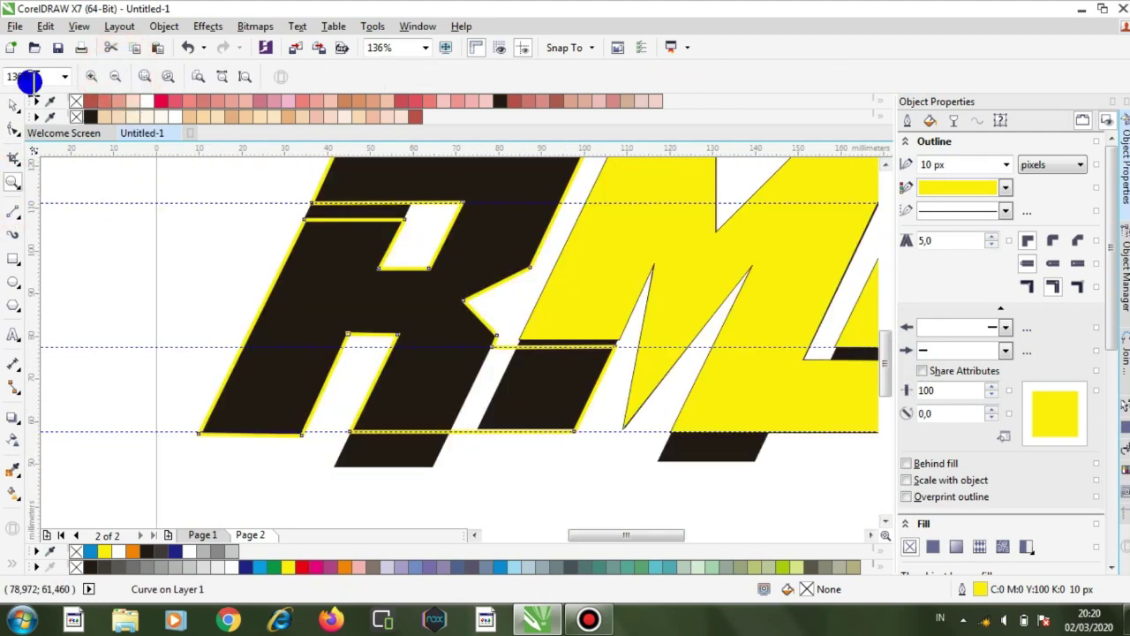
- Remove the fill from the traced M shape and give it a yellow outline 10 px wide
{"action": "left_click", "coordinate": [10, 104]}
{"action": "left_click", "coordinate": [661, 222]}
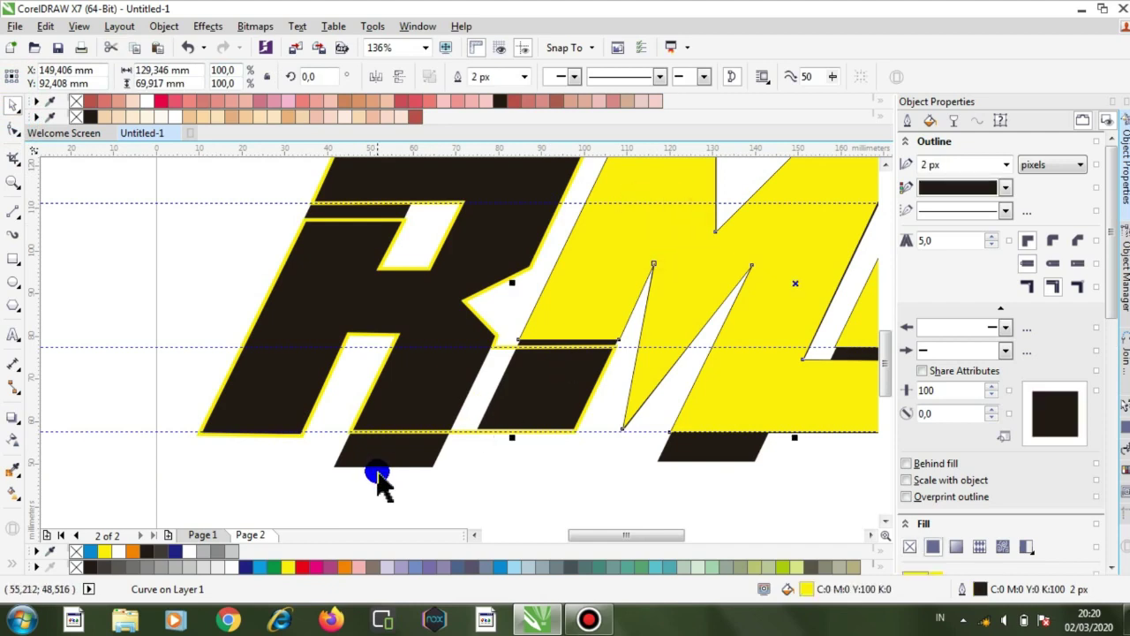
{"action": "left_click", "coordinate": [146, 553]}
{"action": "left_click", "coordinate": [1005, 187]}
{"action": "left_click", "coordinate": [967, 234]}
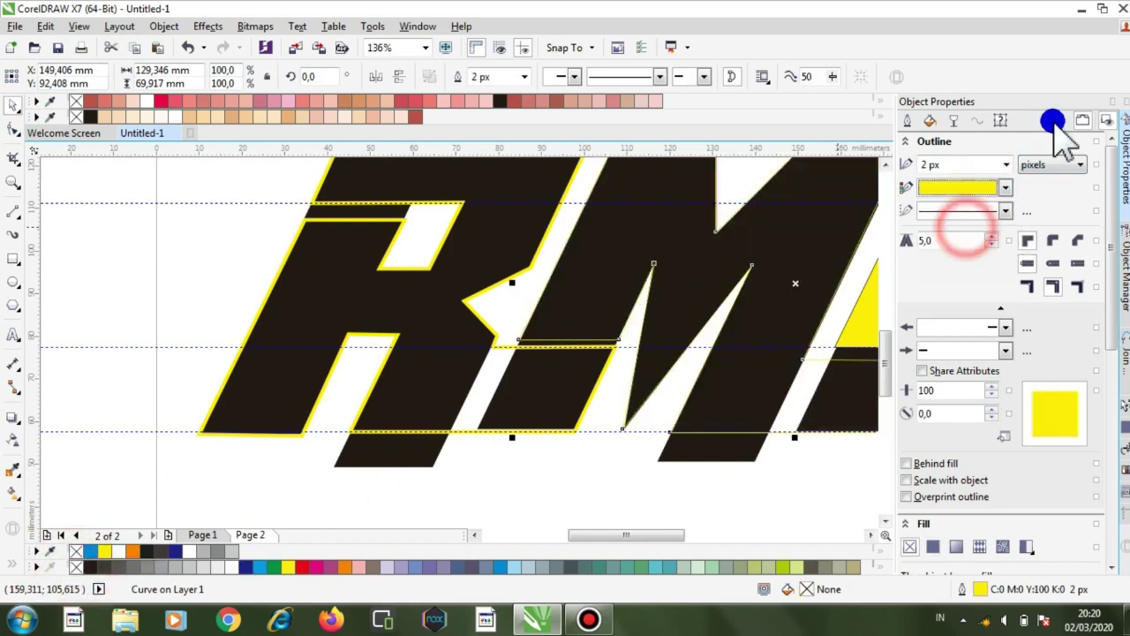
{"action": "left_click", "coordinate": [1006, 164]}
{"action": "left_click", "coordinate": [939, 313]}
{"action": "left_click", "coordinate": [1008, 166]}
{"action": "left_click", "coordinate": [964, 236]}
{"action": "left_click", "coordinate": [1011, 164]}
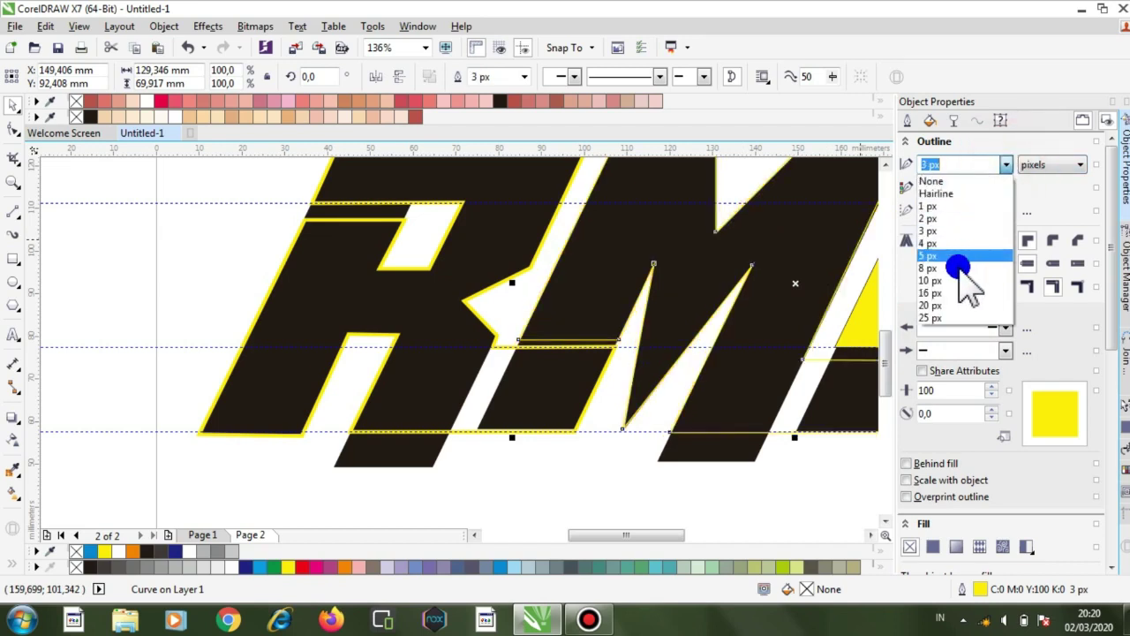
{"action": "left_click", "coordinate": [955, 281]}
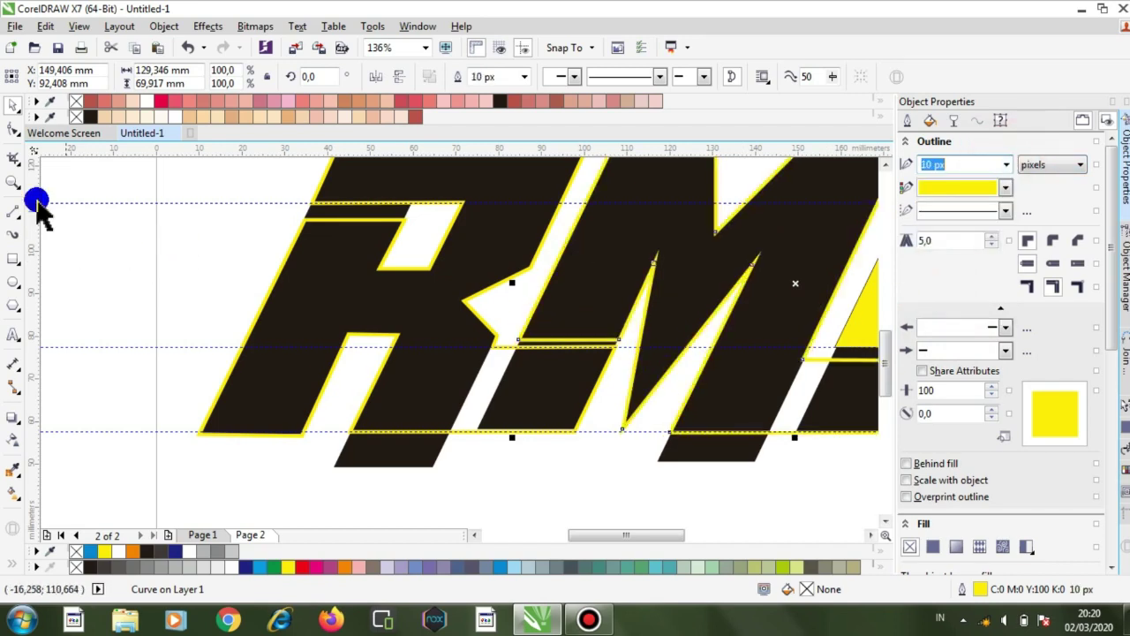
- Raise the lower edge of the M's short left leg with the Shape tool, moving both corner nodes to the same height
{"action": "left_click", "coordinate": [13, 182]}
{"action": "left_click_drag", "start_coordinate": [664, 535], "coordinate": [704, 534]}
{"action": "left_click_drag", "start_coordinate": [881, 362], "coordinate": [888, 354]}
{"action": "left_click_drag", "start_coordinate": [172, 359], "coordinate": [448, 408]}
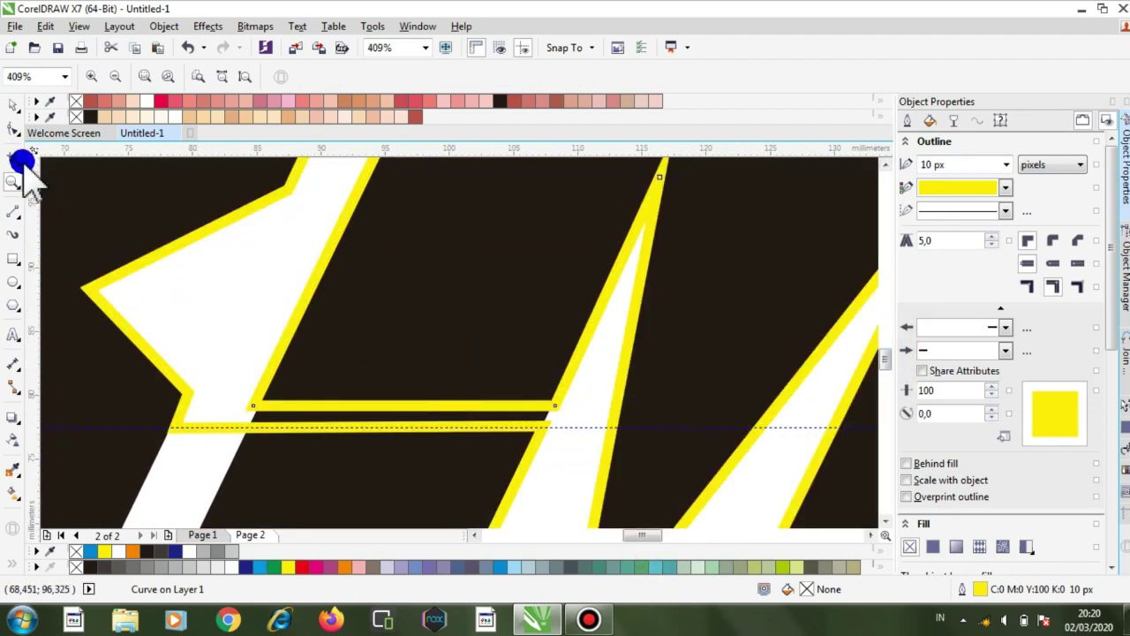
{"action": "left_click", "coordinate": [13, 129]}
{"action": "left_click_drag", "start_coordinate": [254, 405], "coordinate": [265, 380]}
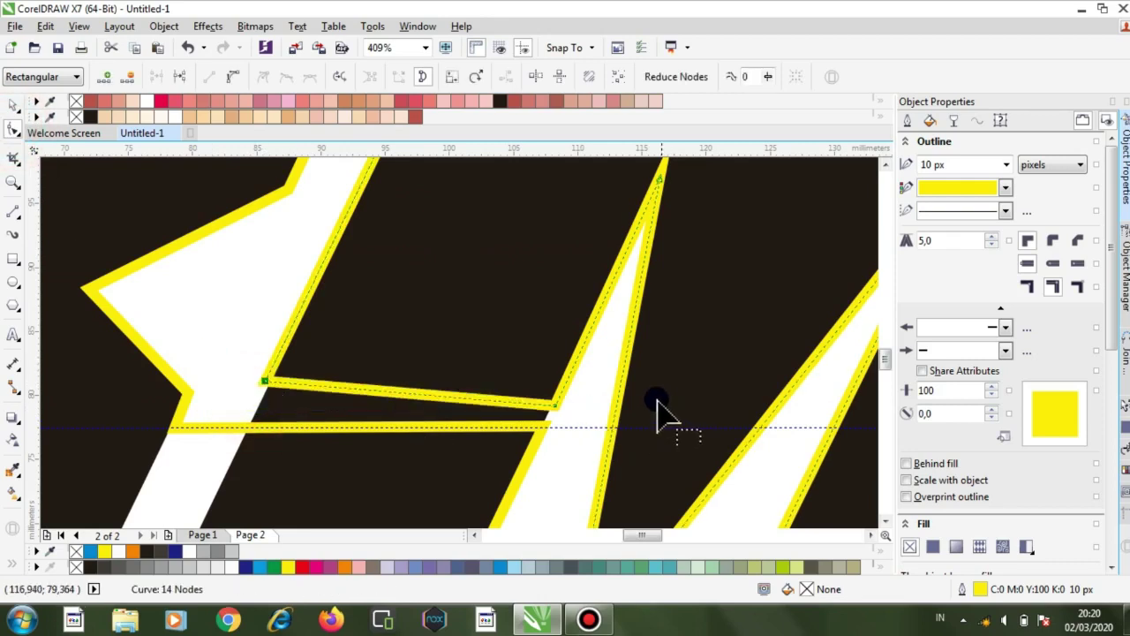
{"action": "left_click_drag", "start_coordinate": [556, 406], "coordinate": [565, 381]}
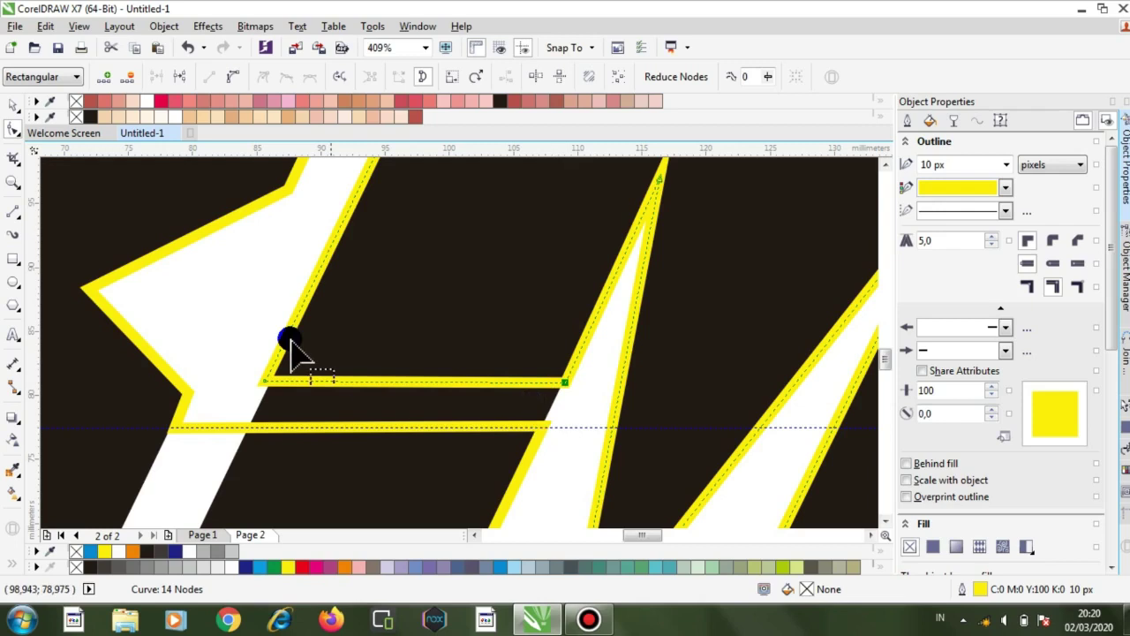
{"action": "left_click", "coordinate": [10, 188]}
{"action": "left_click", "coordinate": [112, 77]}
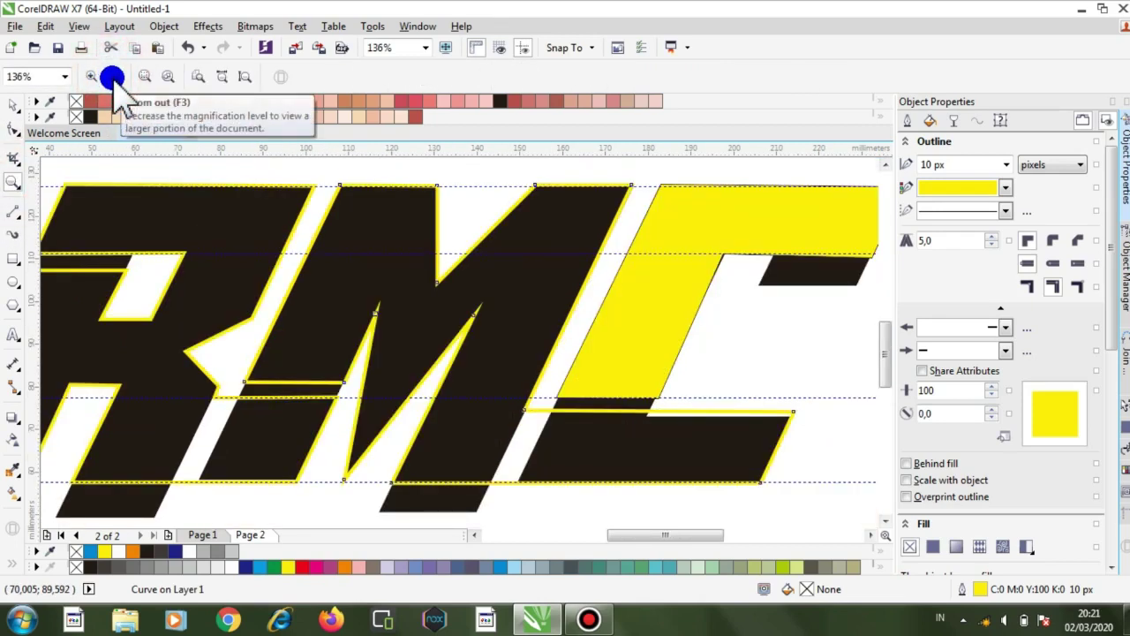
{"action": "left_click", "coordinate": [119, 78]}
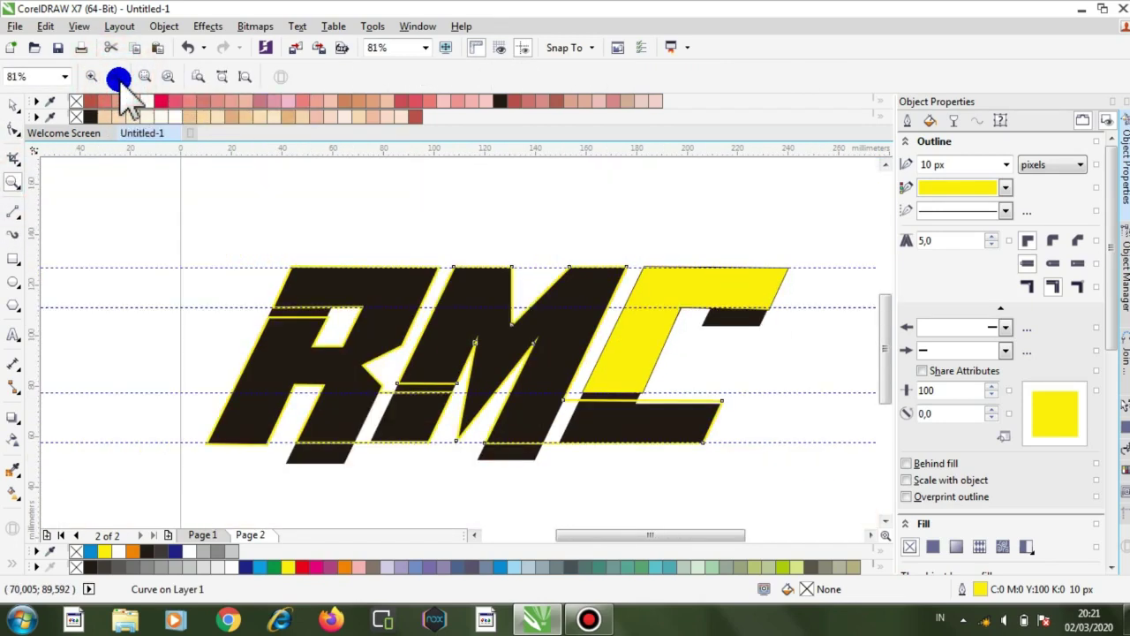
- Delete the original black C, M and R text letters beneath the traced outlines
{"action": "left_click", "coordinate": [14, 104]}
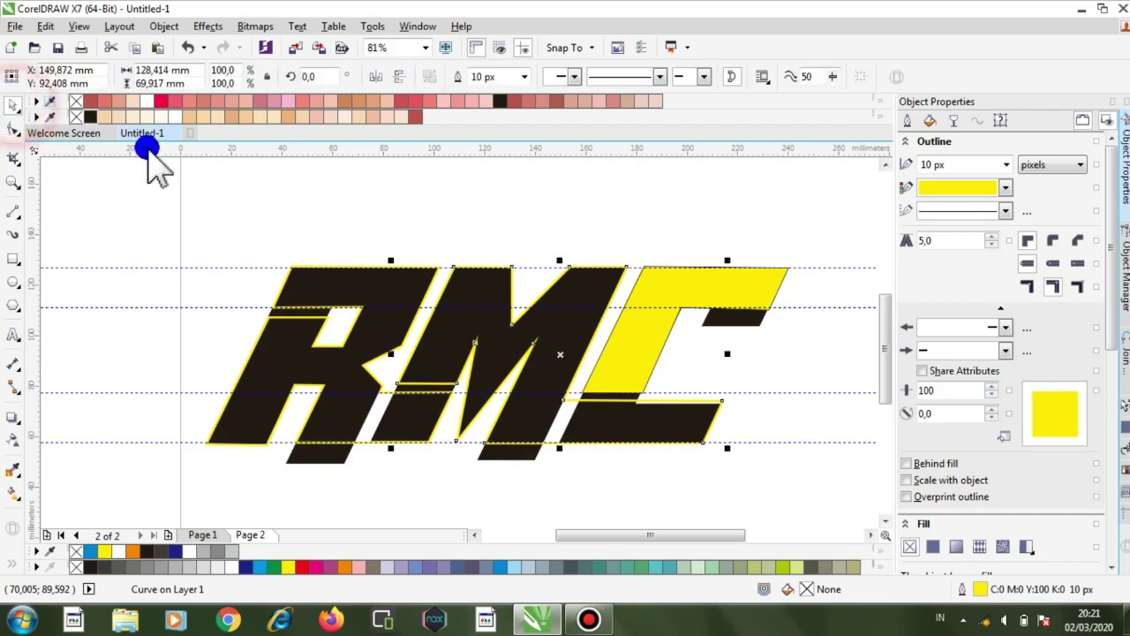
{"action": "left_click", "coordinate": [756, 323]}
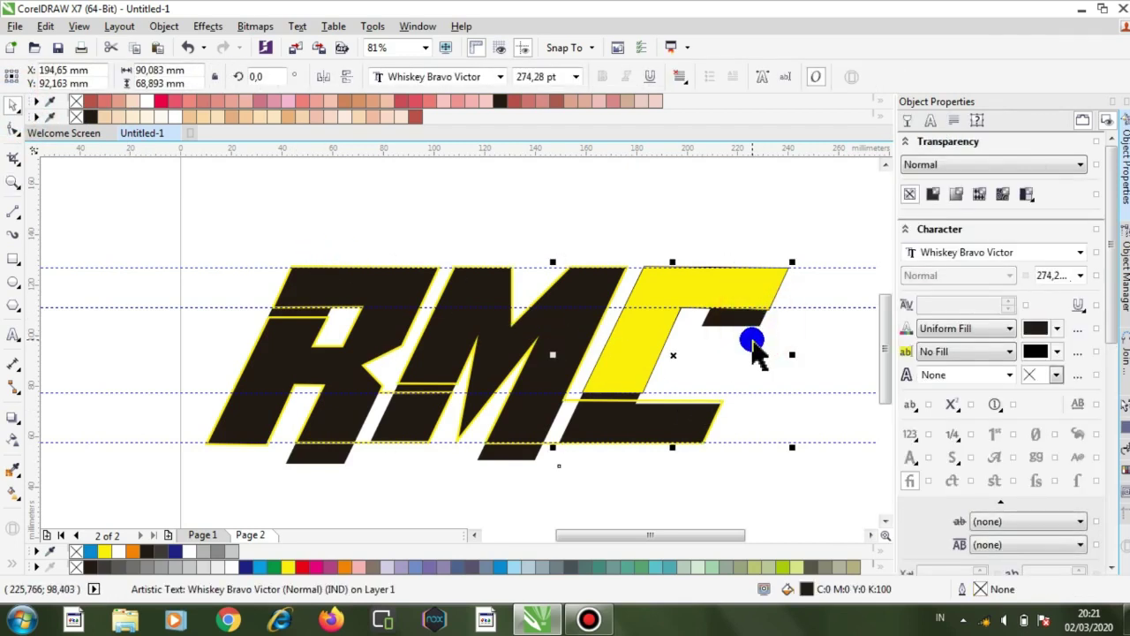
{"action": "key", "text": "Delete"}
{"action": "left_click", "coordinate": [528, 461]}
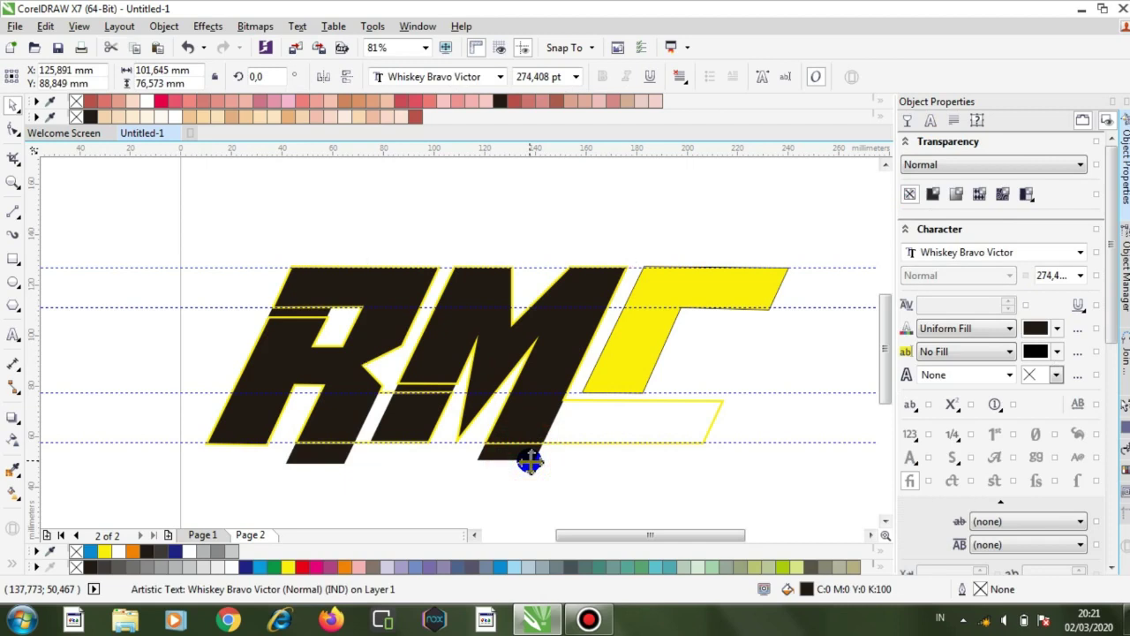
{"action": "key", "text": "Delete"}
{"action": "left_click", "coordinate": [324, 464]}
{"action": "key", "text": "Delete"}
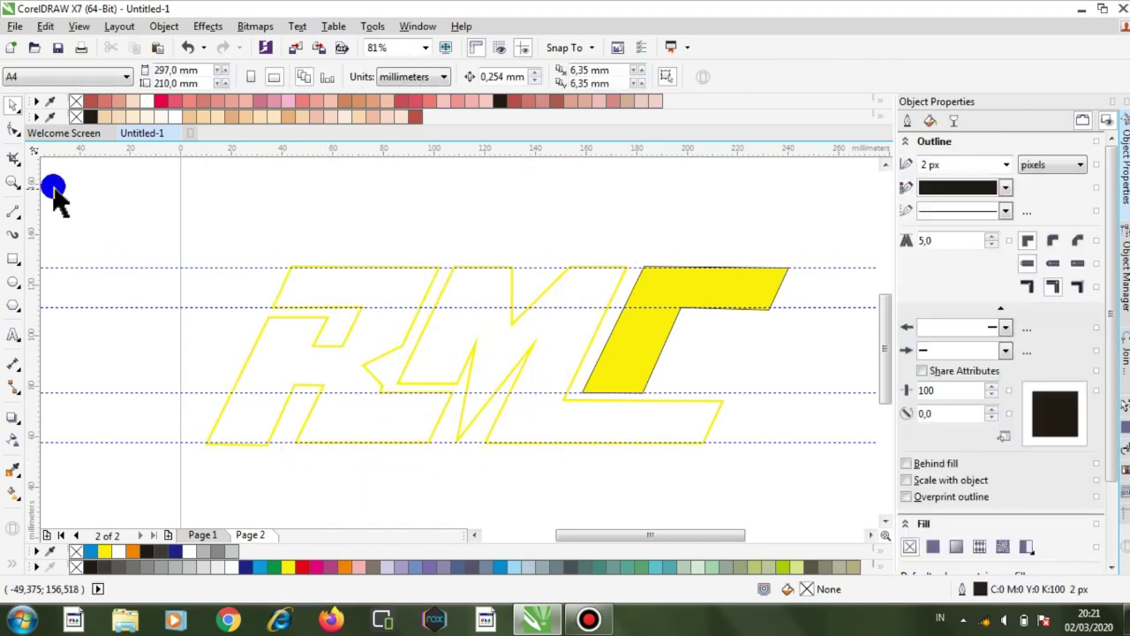
- Fill all three traced letter shapes with black
{"action": "left_click_drag", "start_coordinate": [123, 181], "coordinate": [853, 462]}
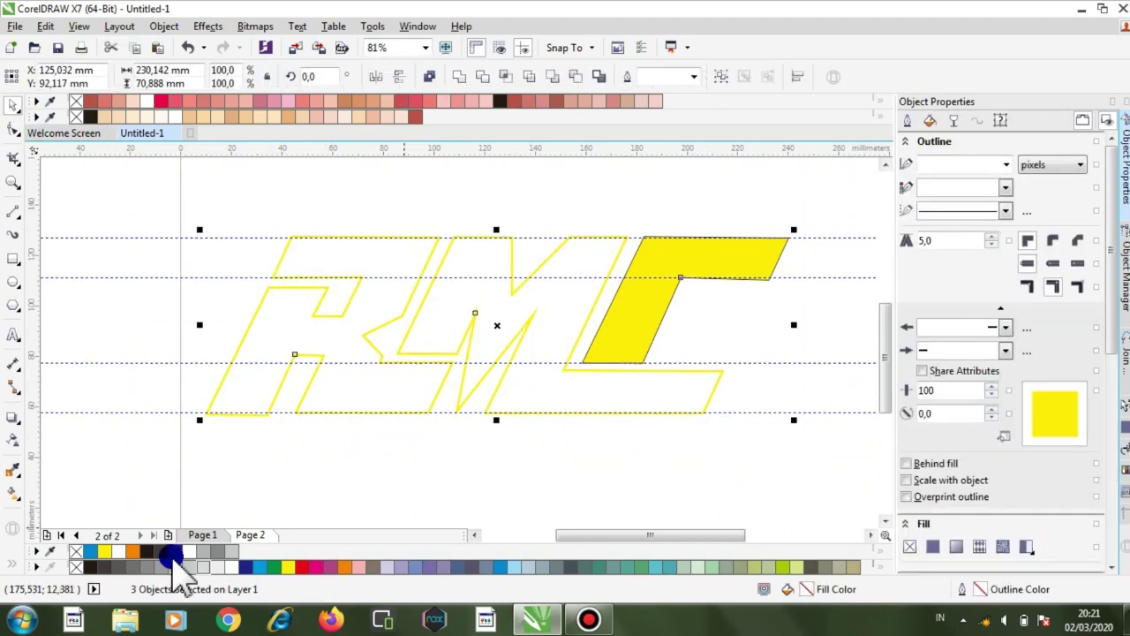
{"action": "left_click", "coordinate": [147, 551]}
{"action": "left_click", "coordinate": [495, 470]}
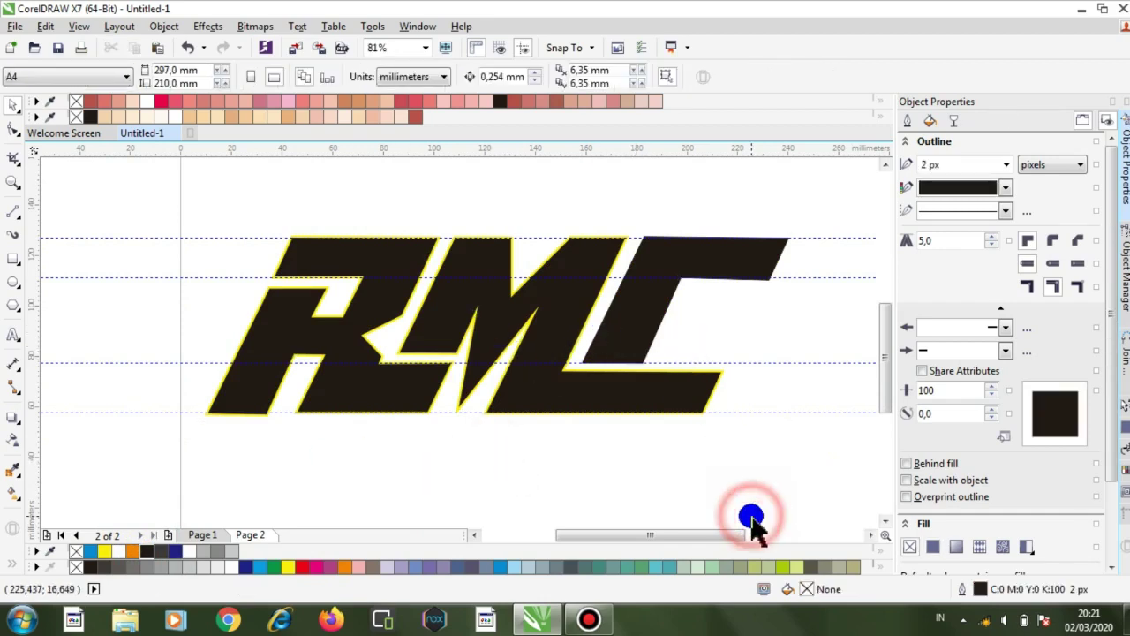
- Lower the upper edge of the R's extended foot with the Shape tool, keeping the edge horizontal
{"action": "left_click", "coordinate": [439, 362]}
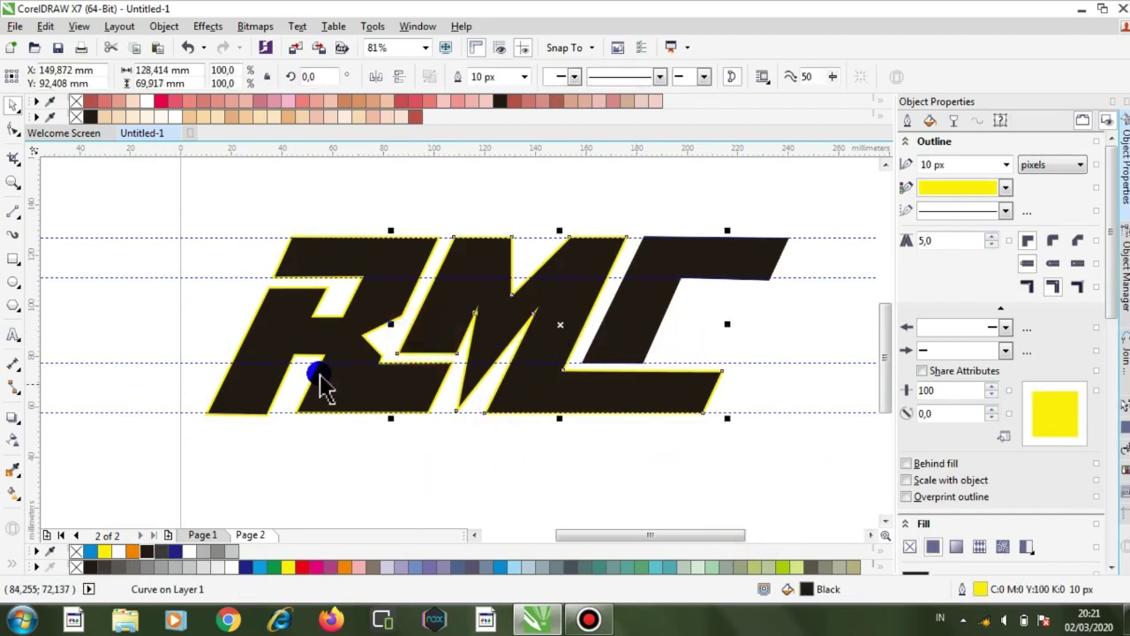
{"action": "left_click", "coordinate": [13, 181]}
{"action": "left_click_drag", "start_coordinate": [303, 341], "coordinate": [598, 423]}
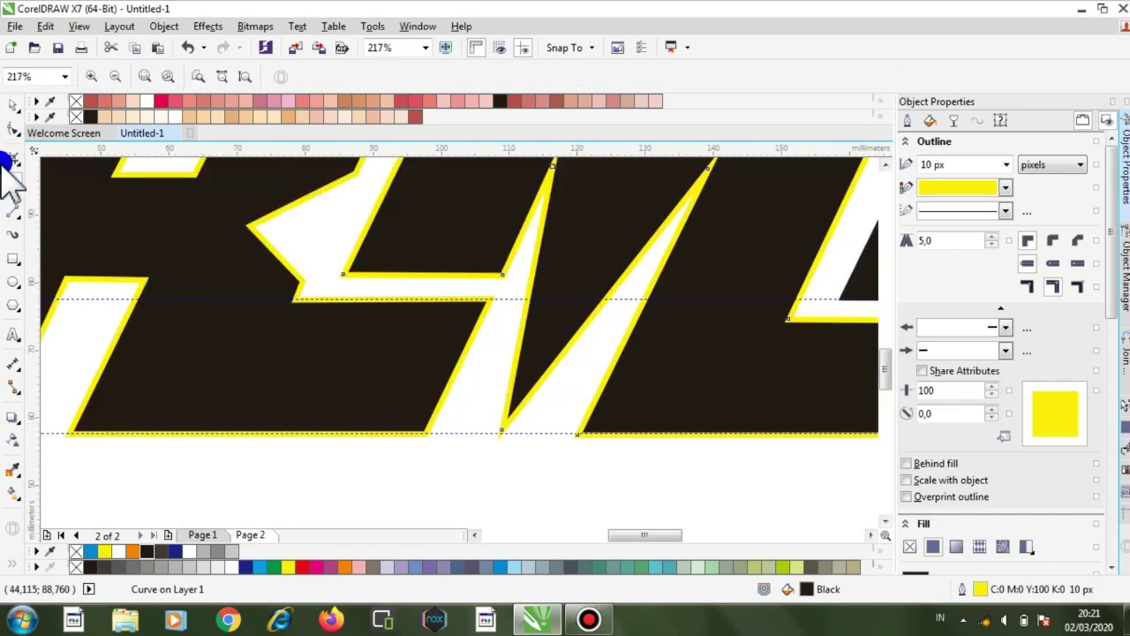
{"action": "left_click", "coordinate": [14, 128]}
{"action": "left_click", "coordinate": [298, 303]}
{"action": "left_click_drag", "start_coordinate": [299, 303], "coordinate": [481, 324]}
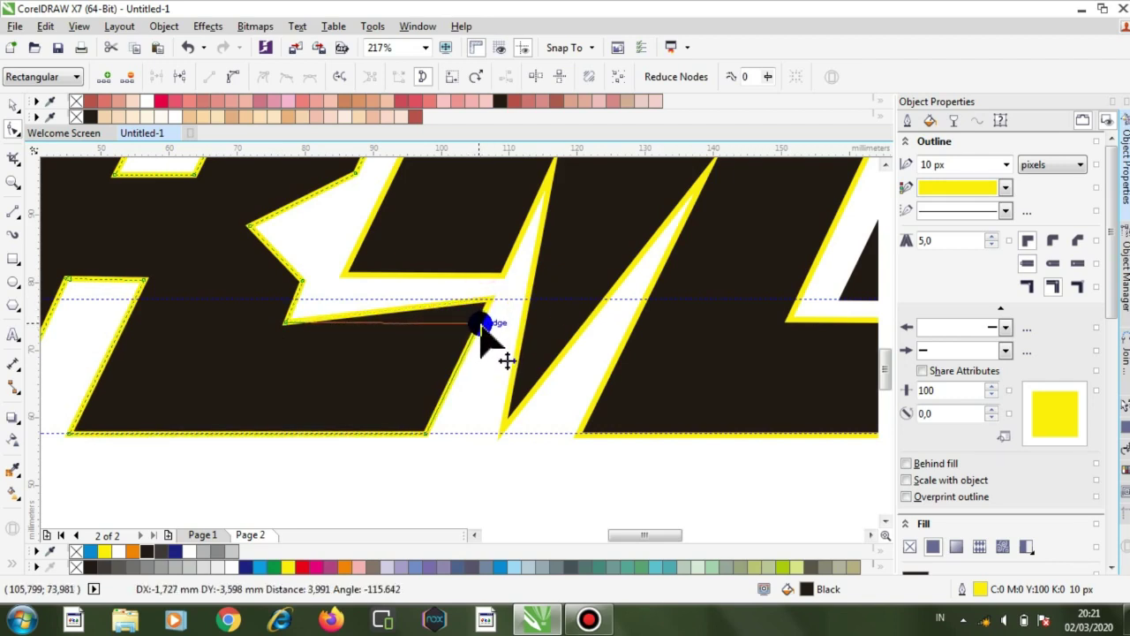
- Lower both bottom corner nodes of the M's short left leg onto the horizontal guideline
{"action": "left_click_drag", "start_coordinate": [482, 325], "coordinate": [495, 276]}
{"action": "left_click_drag", "start_coordinate": [341, 276], "coordinate": [334, 301]}
{"action": "left_click_drag", "start_coordinate": [511, 277], "coordinate": [509, 327]}
{"action": "left_click", "coordinate": [479, 324]}
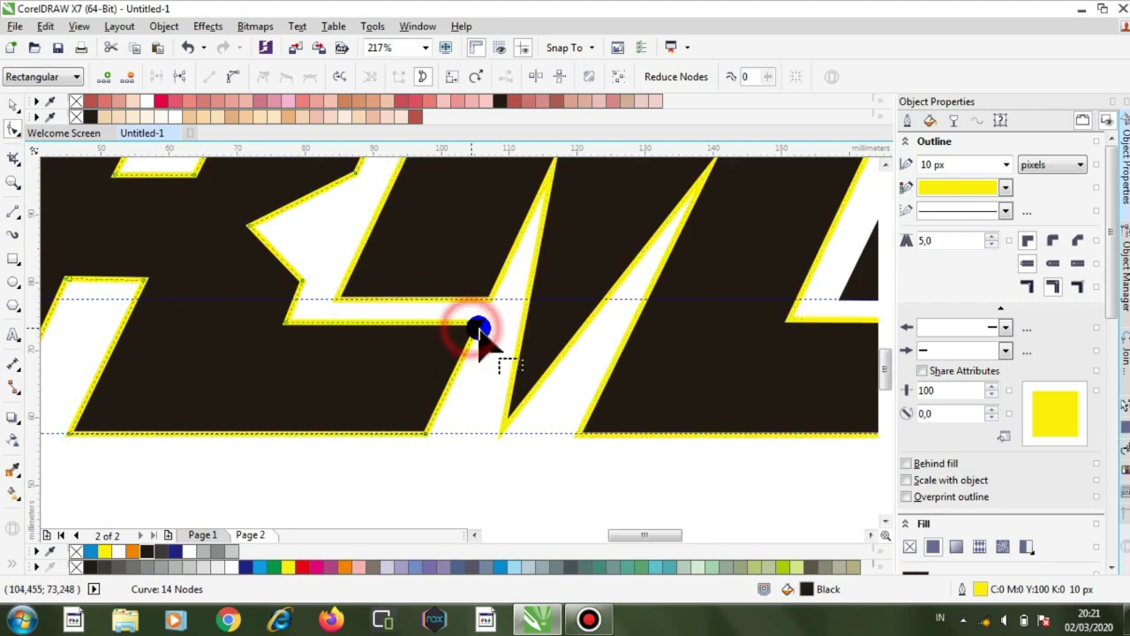
{"action": "left_click", "coordinate": [13, 182]}
{"action": "left_click", "coordinate": [114, 77]}
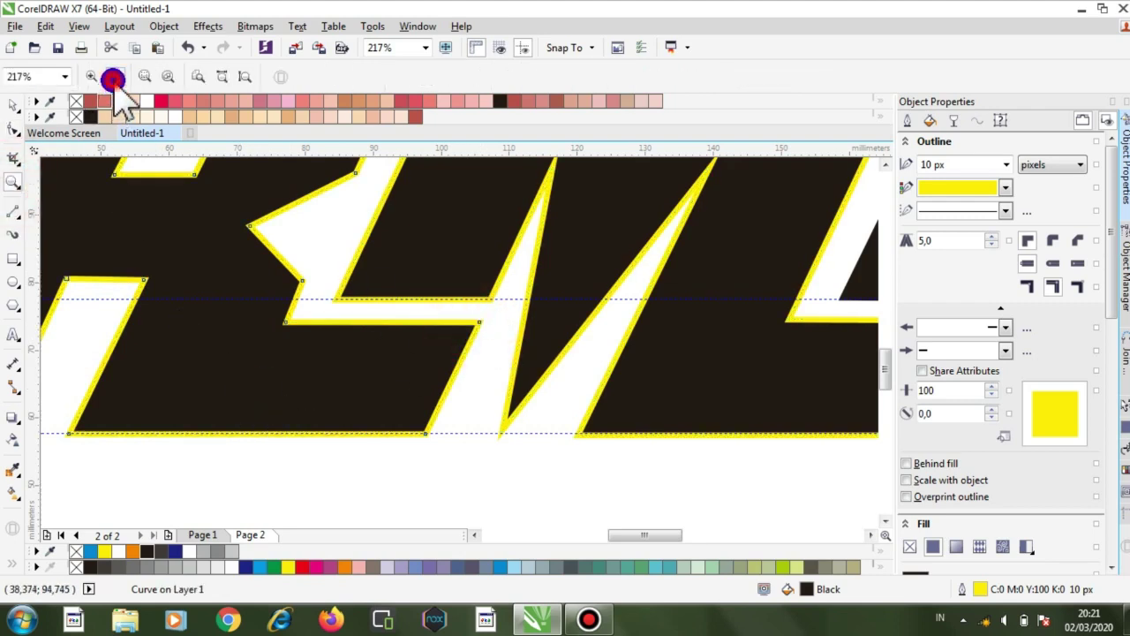
- Extend the R's upper bar to the left by moving its two left corner nodes outward along the guidelines
{"action": "left_click", "coordinate": [11, 108]}
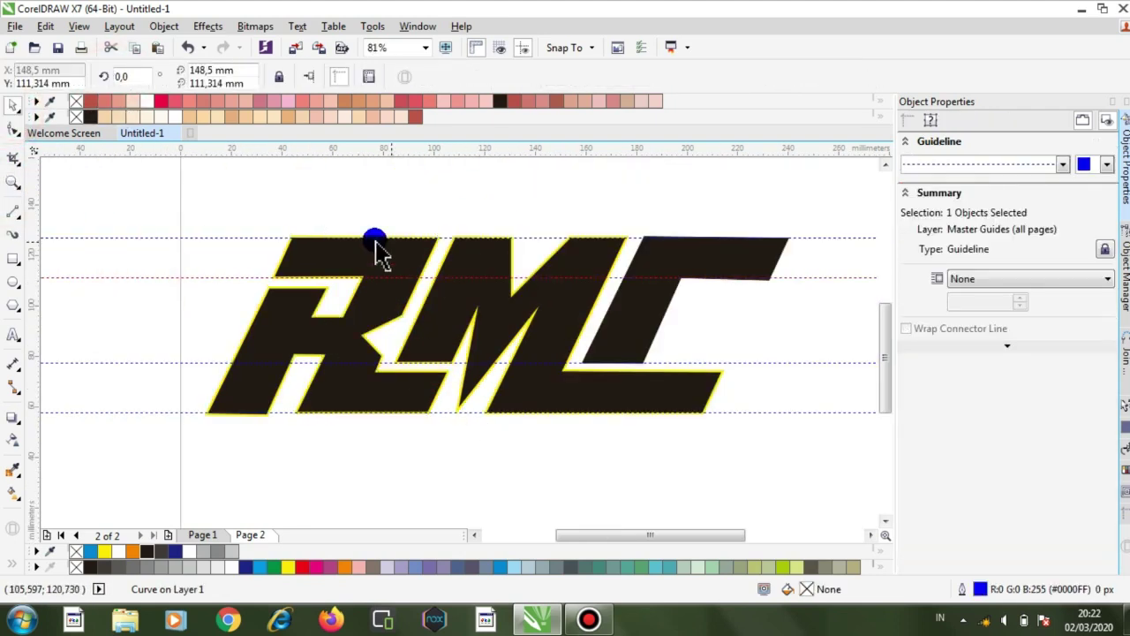
{"action": "left_click", "coordinate": [16, 125]}
{"action": "left_click", "coordinate": [304, 241]}
{"action": "left_click_drag", "start_coordinate": [274, 277], "coordinate": [248, 278]}
{"action": "left_click_drag", "start_coordinate": [291, 235], "coordinate": [273, 239]}
{"action": "left_click", "coordinate": [412, 218]}
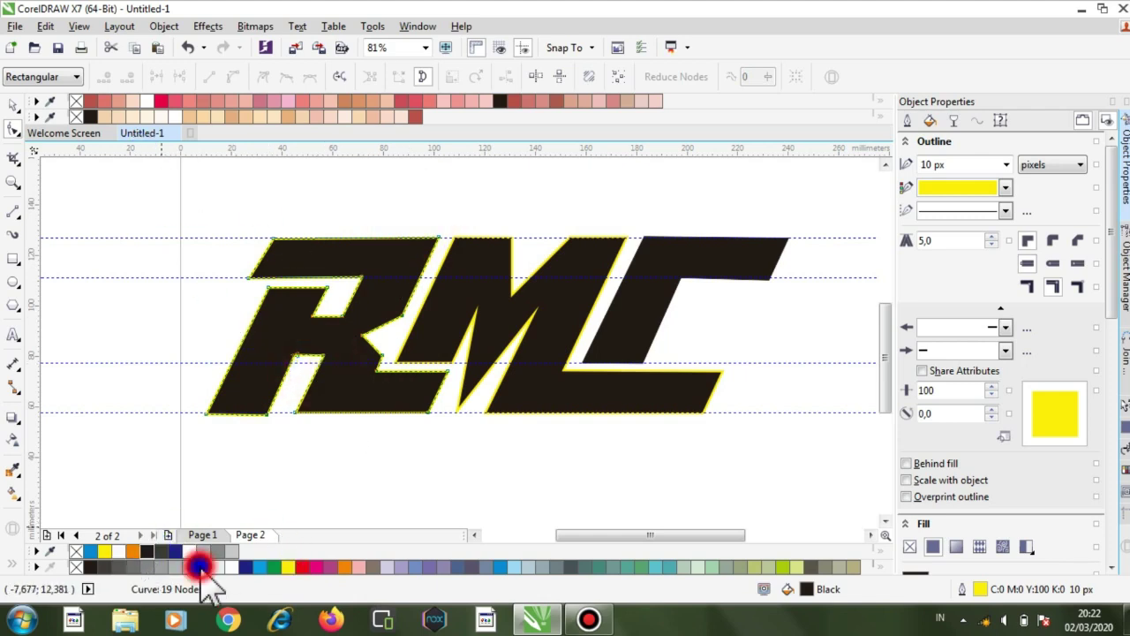
- Fill the R light grey and apply a linear fountain fill running from top to bottom across all three letter shapes
{"action": "left_click", "coordinate": [201, 566]}
{"action": "left_click", "coordinate": [12, 104]}
{"action": "left_click_drag", "start_coordinate": [142, 162], "coordinate": [747, 469]}
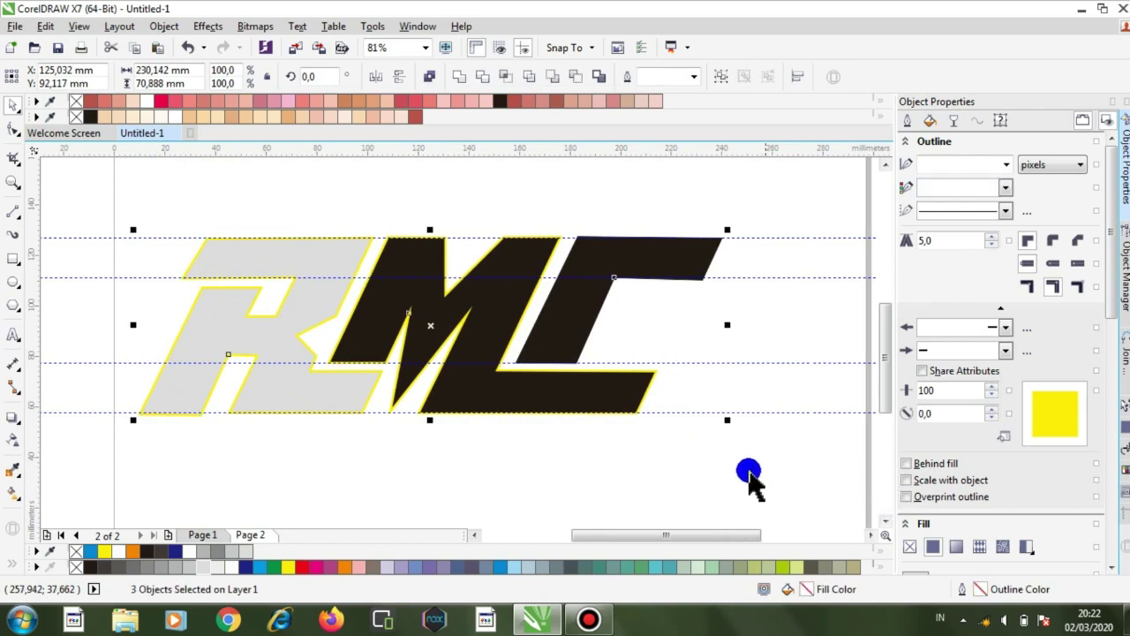
{"action": "left_click", "coordinate": [12, 493]}
{"action": "left_click_drag", "start_coordinate": [399, 254], "coordinate": [365, 445]}
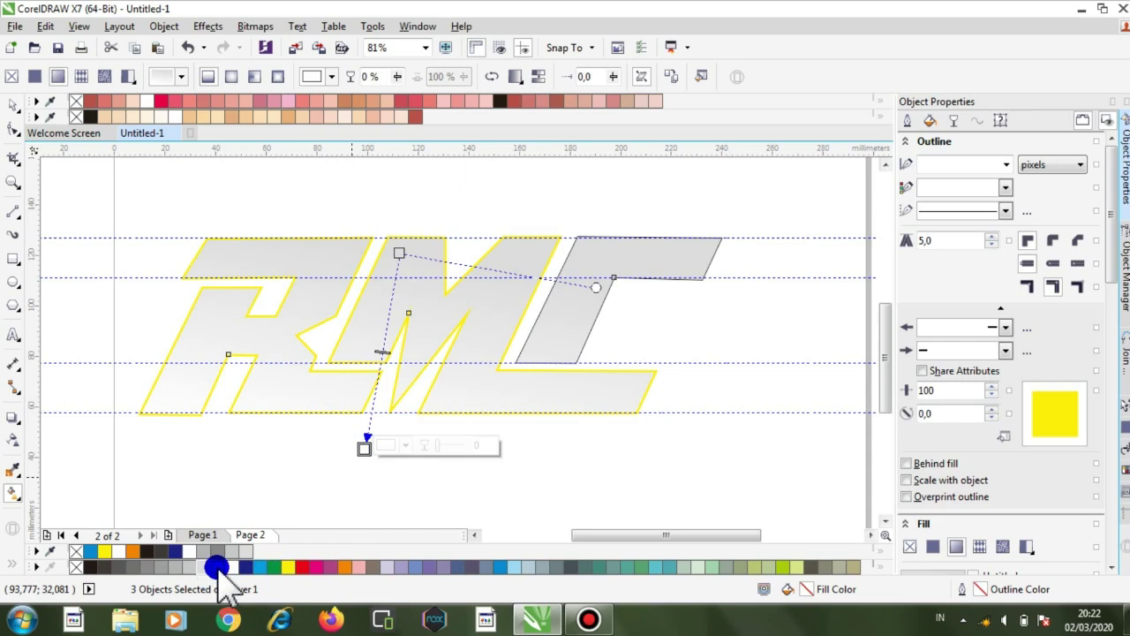
- Set the gradient's lower end to light grey and its upper end to a darker grey
{"action": "left_click", "coordinate": [217, 556]}
{"action": "left_click", "coordinate": [399, 254]}
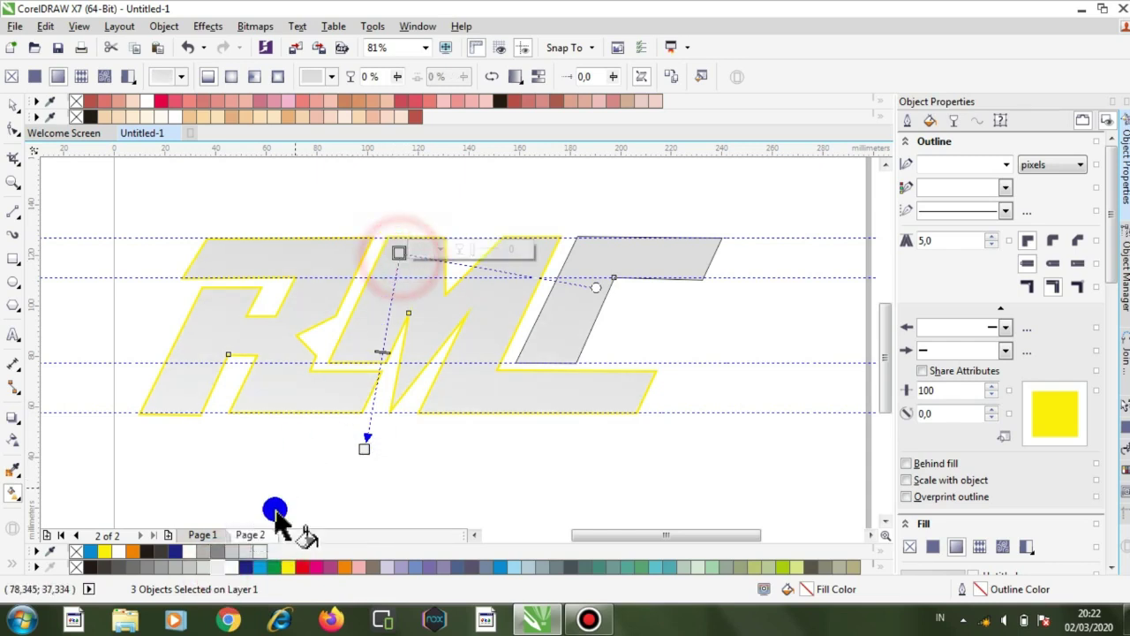
{"action": "left_click", "coordinate": [188, 566]}
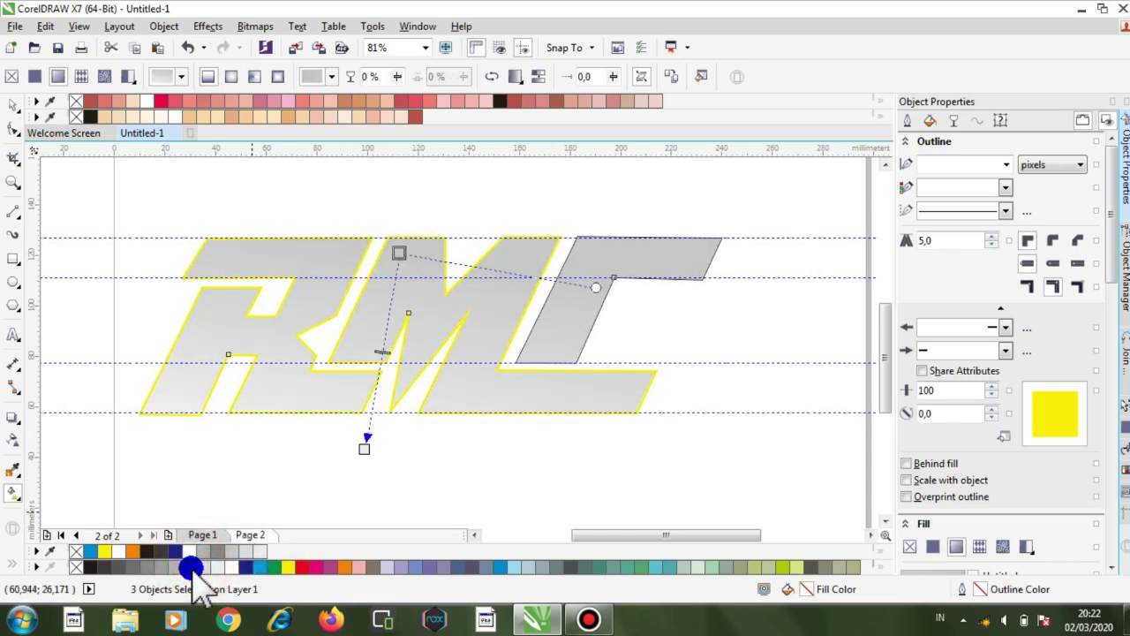
{"action": "left_click", "coordinate": [157, 113]}
{"action": "left_click", "coordinate": [16, 102]}
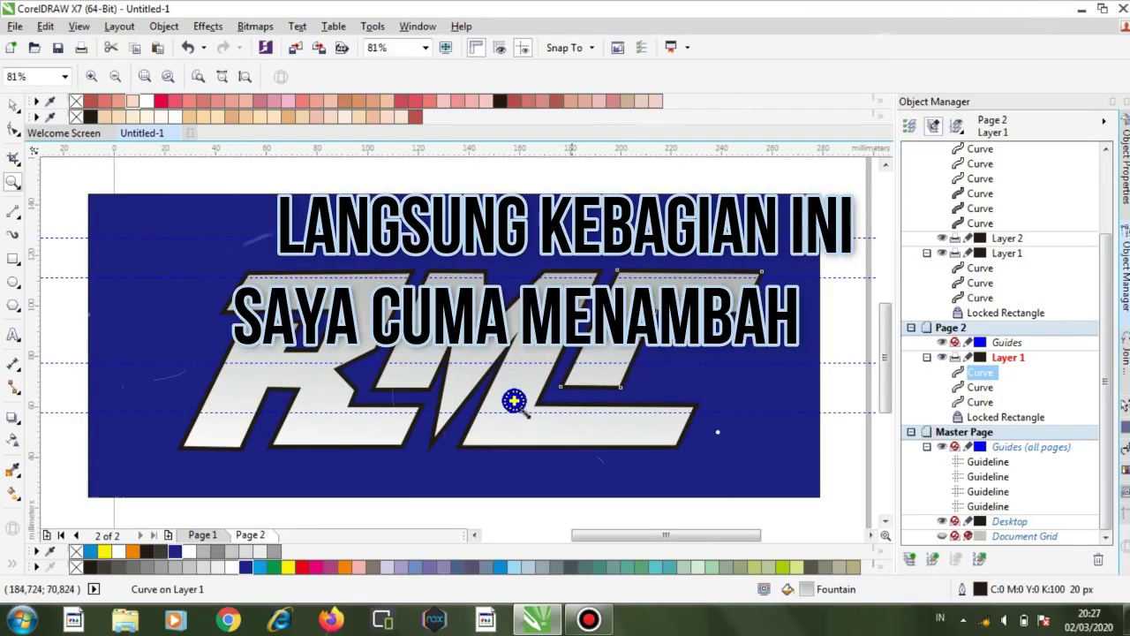
- Fill the three black-outlined letter shapes on the blue background with white
{"action": "left_click", "coordinate": [13, 129]}
{"action": "left_click_drag", "start_coordinate": [119, 197], "coordinate": [833, 462]}
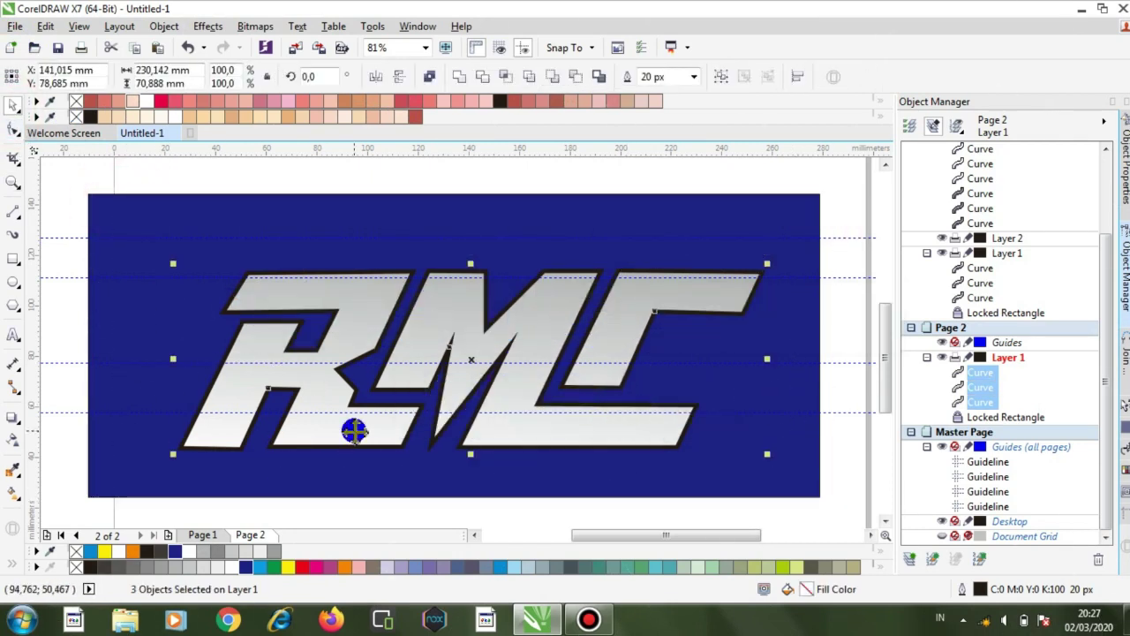
{"action": "left_click", "coordinate": [230, 569]}
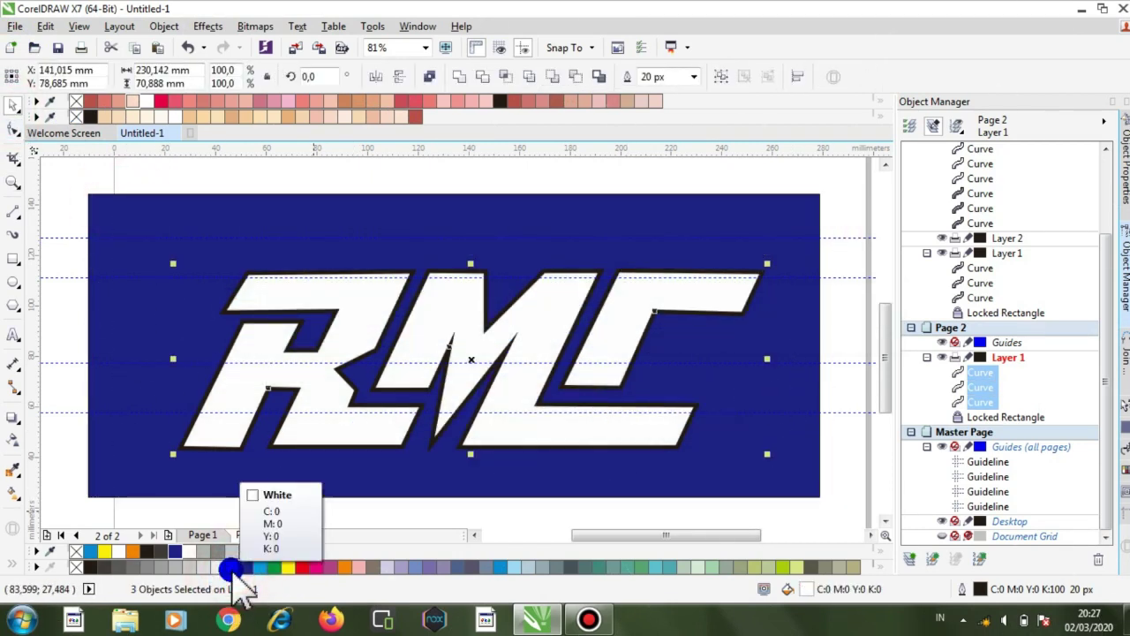
{"action": "left_click", "coordinate": [196, 385]}
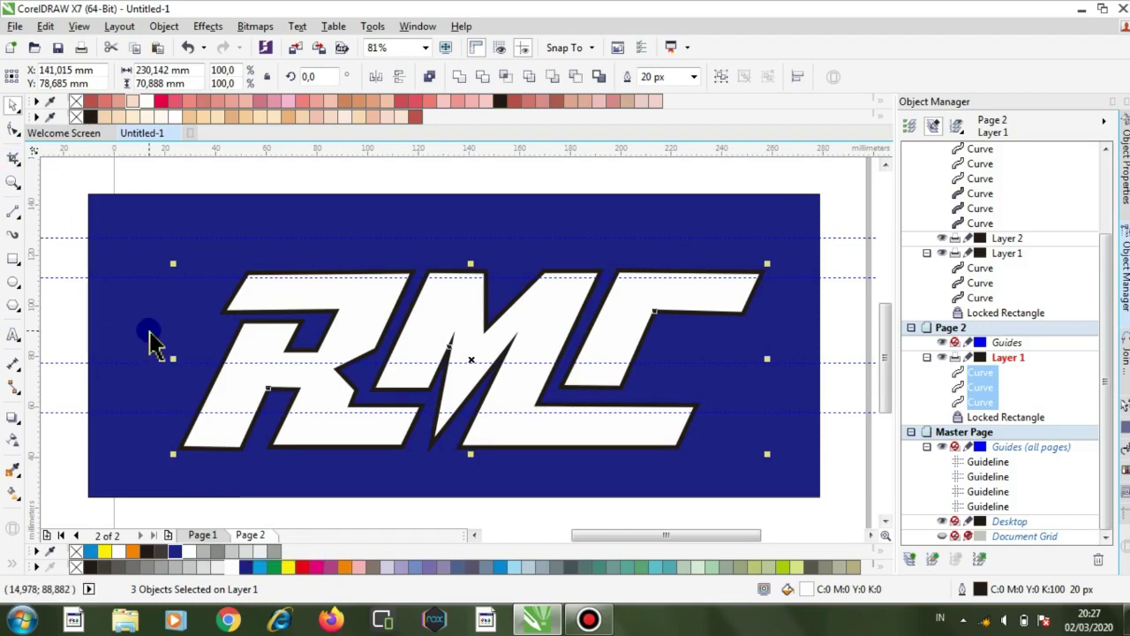
- Copy the white letters and give the originals a linear fountain fill from light grey at the top to white at the bottom
{"action": "left_click", "coordinate": [10, 491]}
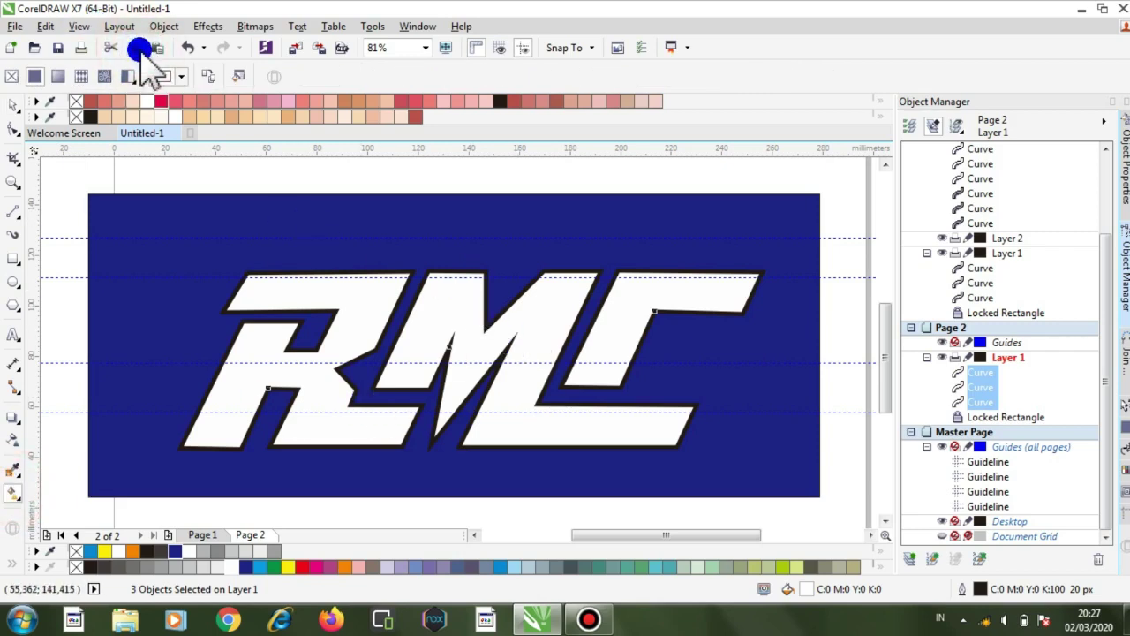
{"action": "left_click_drag", "start_coordinate": [458, 293], "coordinate": [430, 457]}
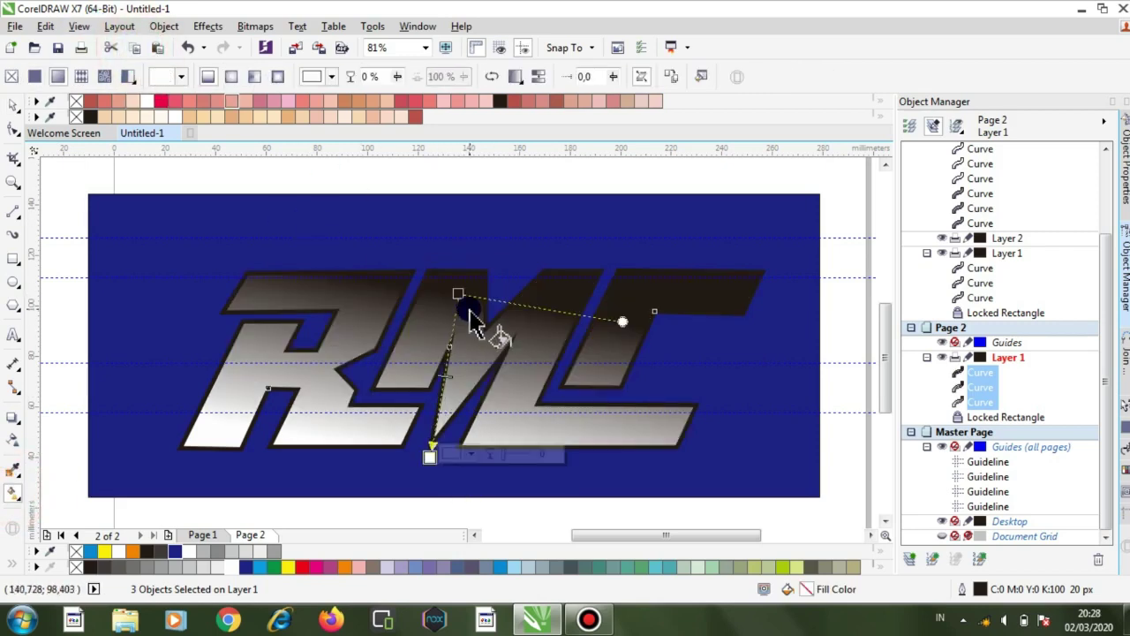
{"action": "left_click", "coordinate": [458, 293]}
{"action": "left_click", "coordinate": [179, 572]}
{"action": "left_click", "coordinate": [177, 569]}
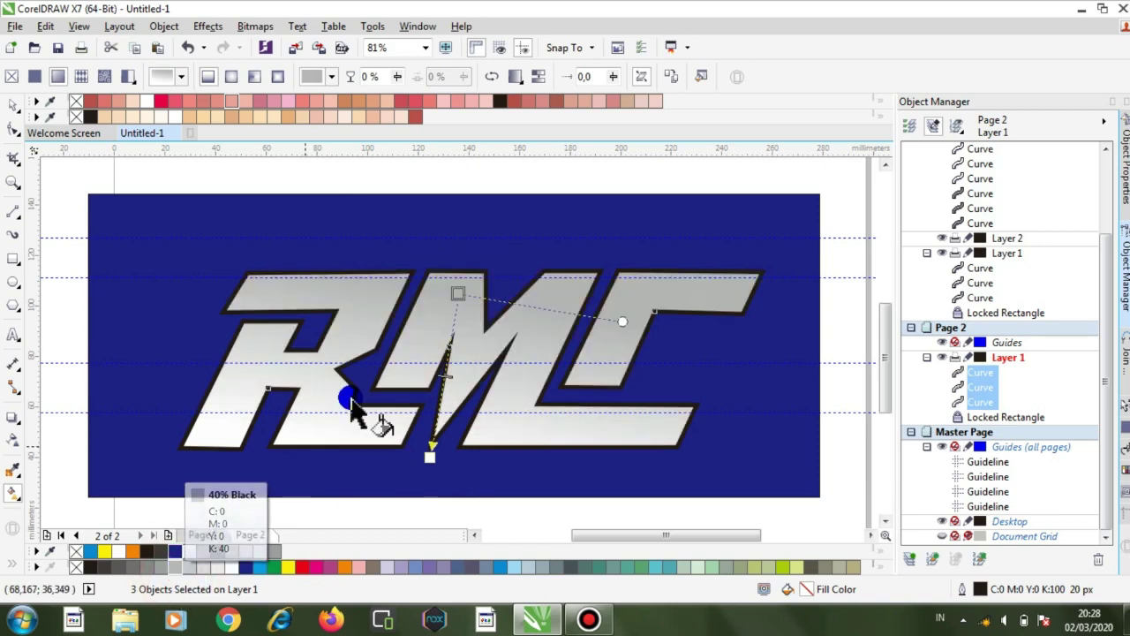
{"action": "left_click", "coordinate": [174, 570]}
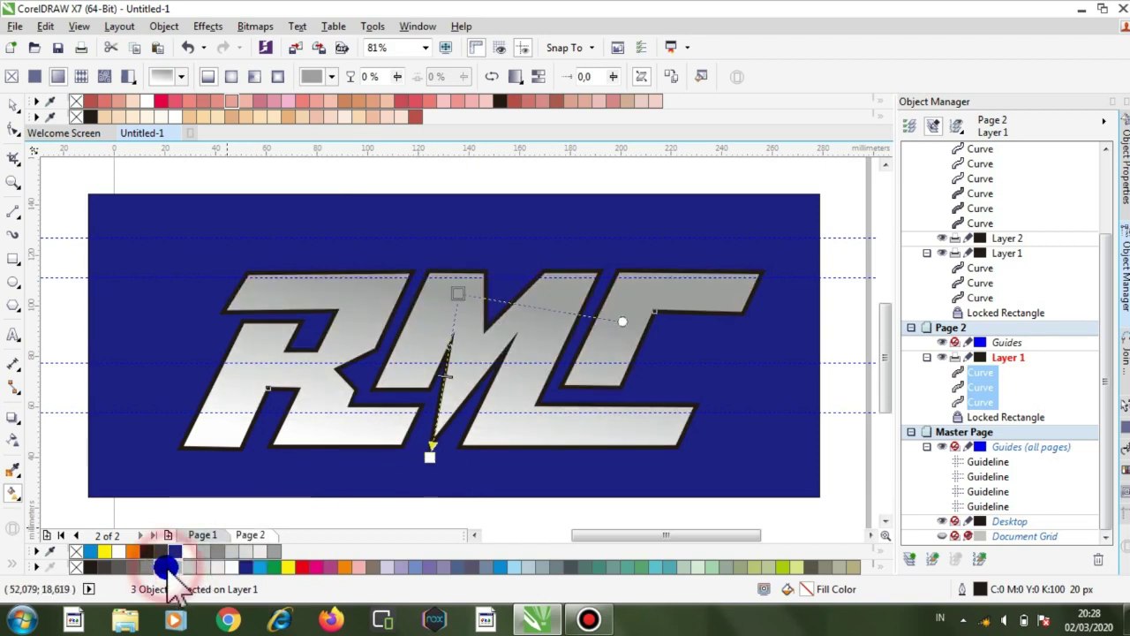
{"action": "left_click", "coordinate": [177, 568]}
{"action": "left_click", "coordinate": [182, 109]}
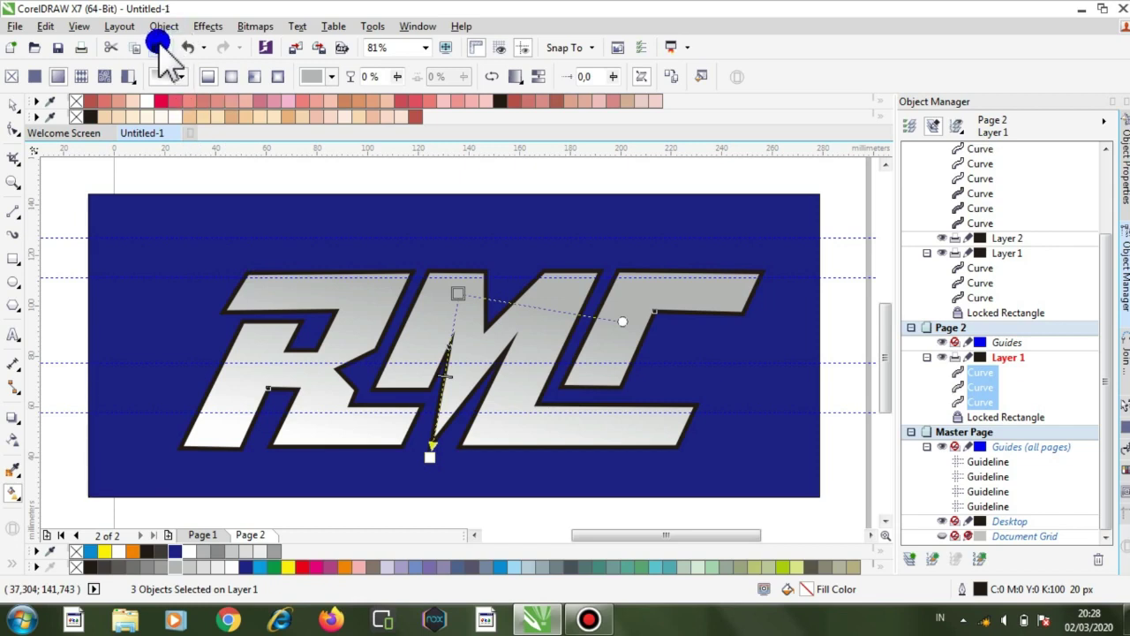
{"action": "left_click", "coordinate": [202, 566]}
- Paste the copied white letters in front with a 40% Black fill and display their outline properties
{"action": "left_click", "coordinate": [154, 46]}
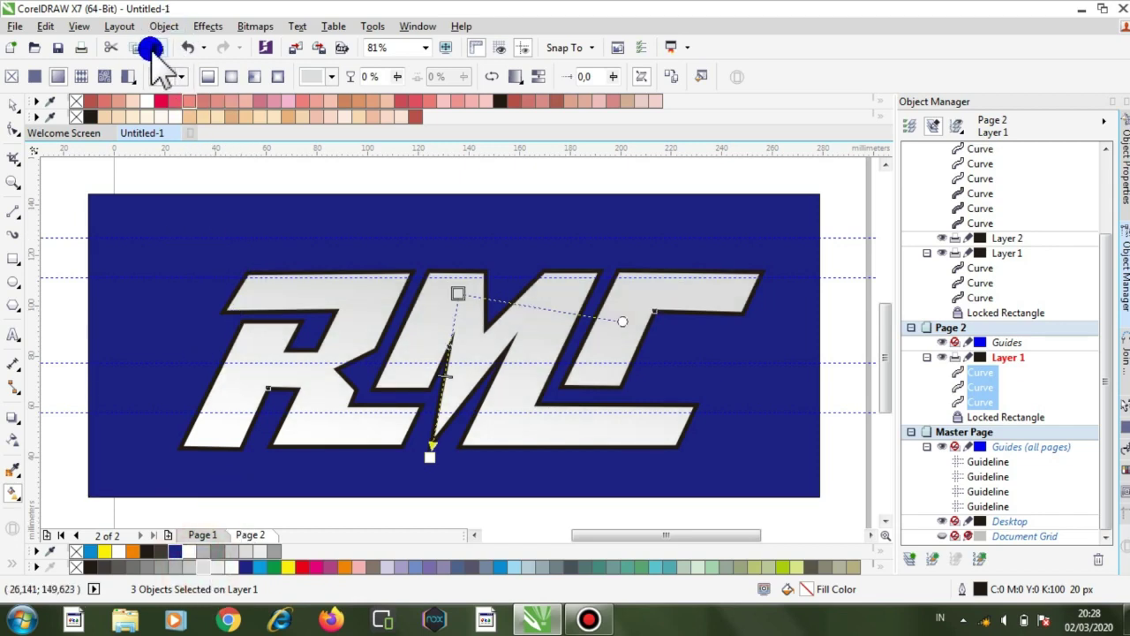
{"action": "left_click", "coordinate": [194, 550]}
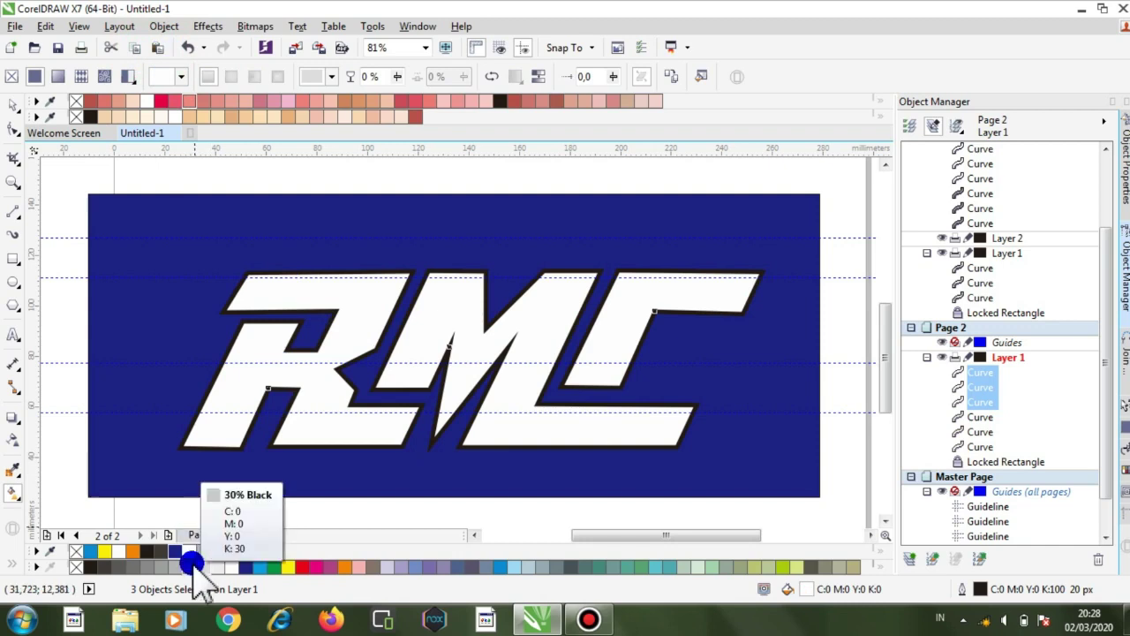
{"action": "left_click", "coordinate": [194, 565]}
{"action": "left_click", "coordinate": [182, 565]}
{"action": "left_click", "coordinate": [12, 103]}
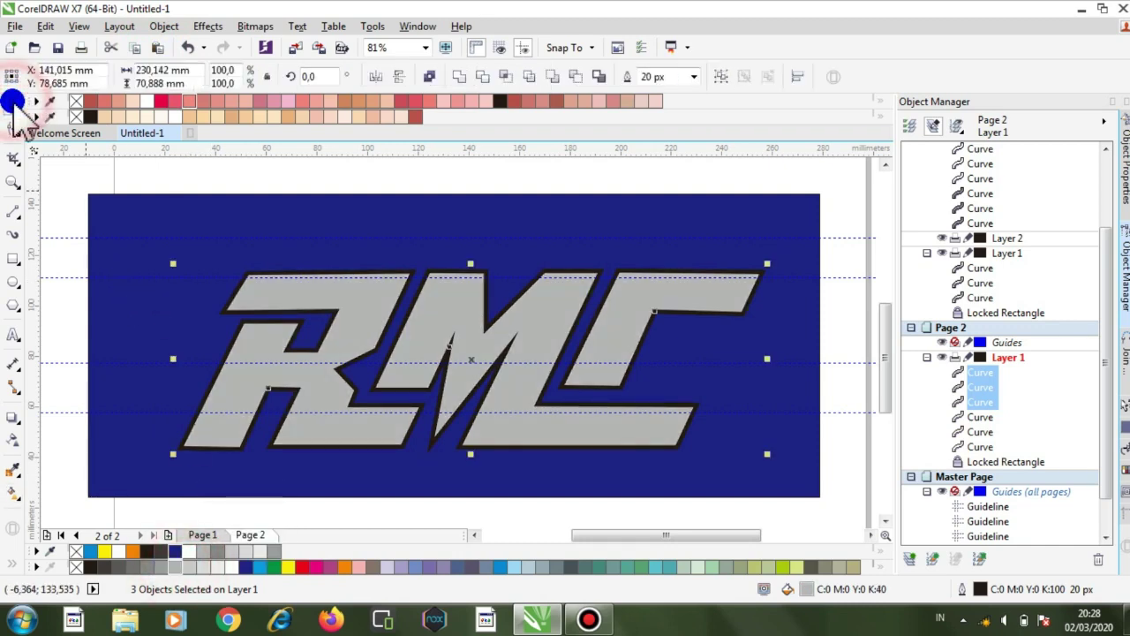
{"action": "left_click", "coordinate": [1124, 163]}
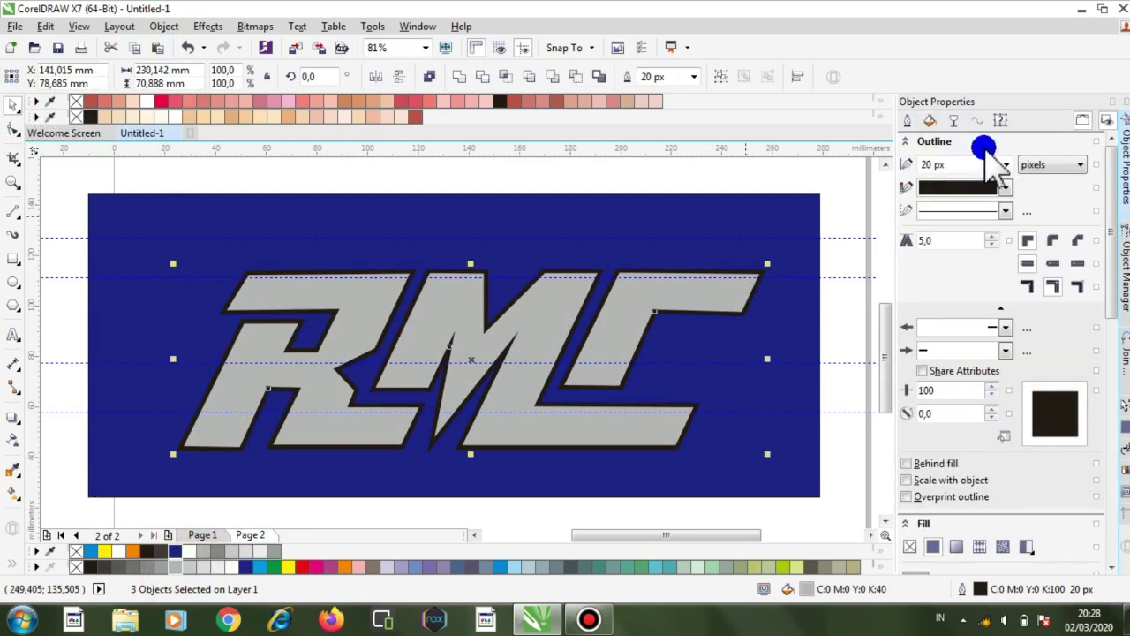
- Remove the outline from the grey letter copies and offset them about 1.5 mm right and 2.3 mm down
{"action": "left_click", "coordinate": [937, 181]}
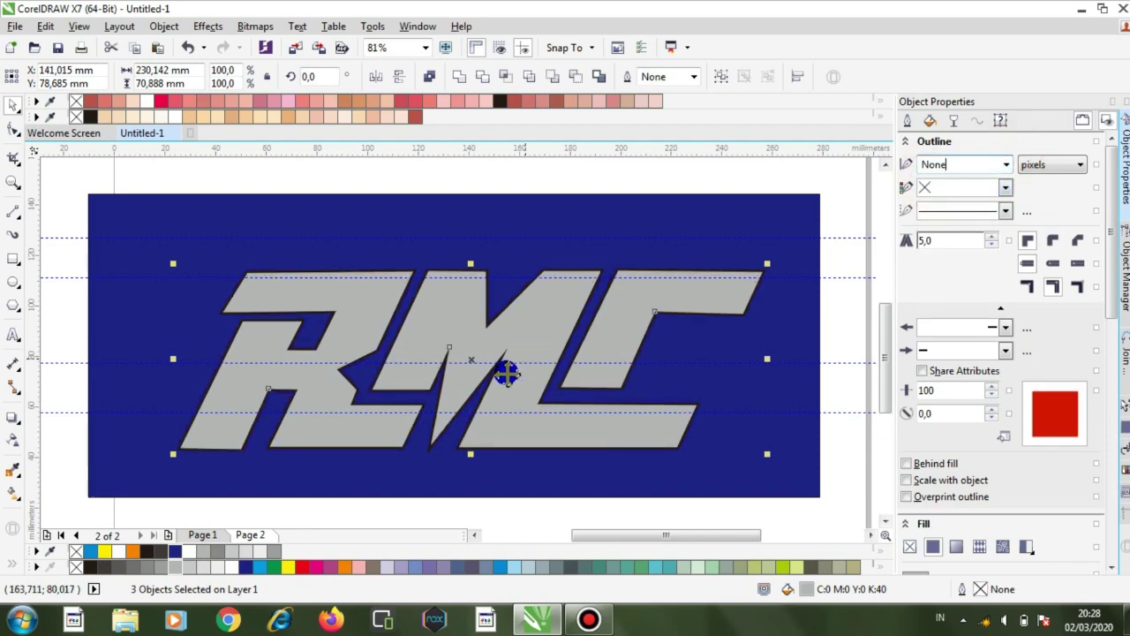
{"action": "left_click", "coordinate": [473, 358]}
{"action": "key", "text": "Right"}
{"action": "key", "text": "Right"}
{"action": "key", "text": "Right"}
{"action": "key", "text": "Right"}
{"action": "key", "text": "Right"}
{"action": "key", "text": "Right"}
{"action": "key", "text": "Right"}
{"action": "key", "text": "Right"}
{"action": "key", "text": "Right"}
{"action": "key", "text": "Right"}
{"action": "key", "text": "Right"}
{"action": "key", "text": "Down"}
{"action": "key", "text": "Down"}
{"action": "key", "text": "Down"}
{"action": "key", "text": "Down"}
{"action": "key", "text": "Down"}
{"action": "key", "text": "Down"}
{"action": "key", "text": "Down"}
{"action": "key", "text": "Down"}
{"action": "key", "text": "Left"}
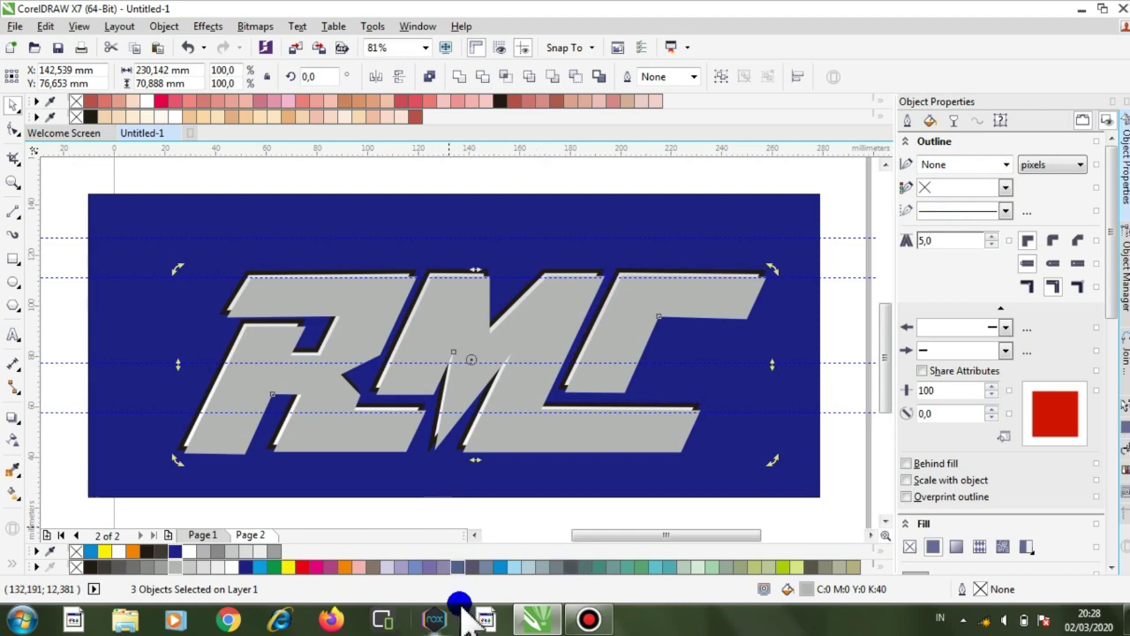
{"action": "key", "text": "ctrl+Right"}
{"action": "key", "text": "ctrl+Down"}
{"action": "key", "text": "ctrl+Left"}
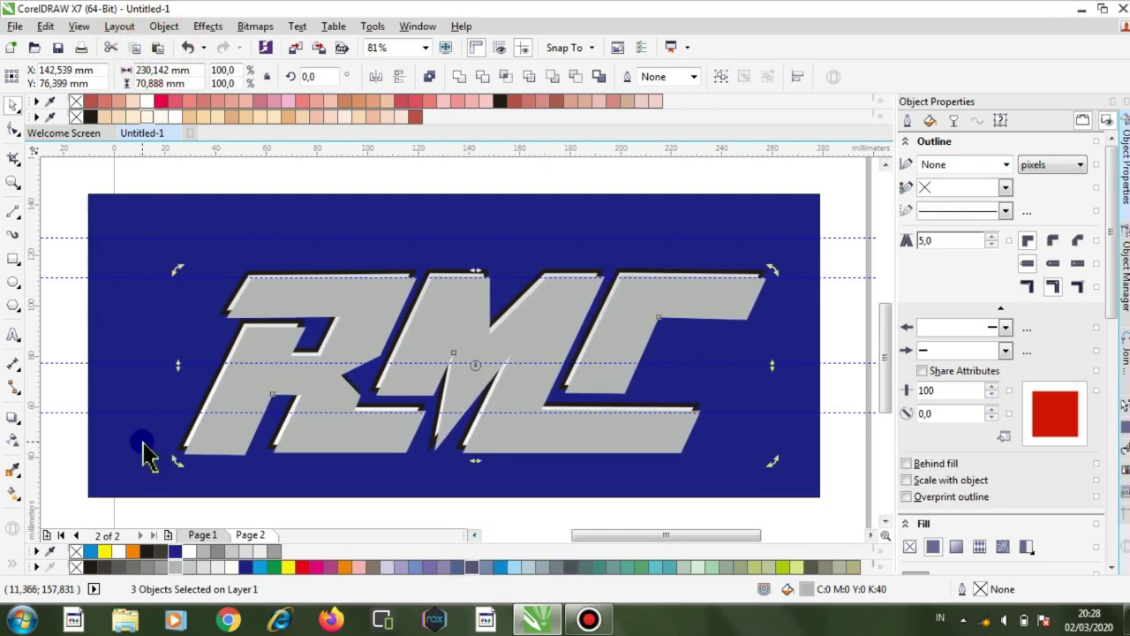
- Duplicate the grey letters in front with a white fill and offset the duplicate about 0.5 mm right and 2.3 mm down
{"action": "left_click", "coordinate": [227, 566]}
{"action": "key", "text": "ctrl+Right"}
{"action": "key", "text": "Down"}
{"action": "key", "text": "ctrl+Down"}
{"action": "key", "text": "ctrl+Right"}
{"action": "key", "text": "ctrl+Down"}
{"action": "key", "text": "ctrl+Down"}
{"action": "key", "text": "ctrl+Down"}
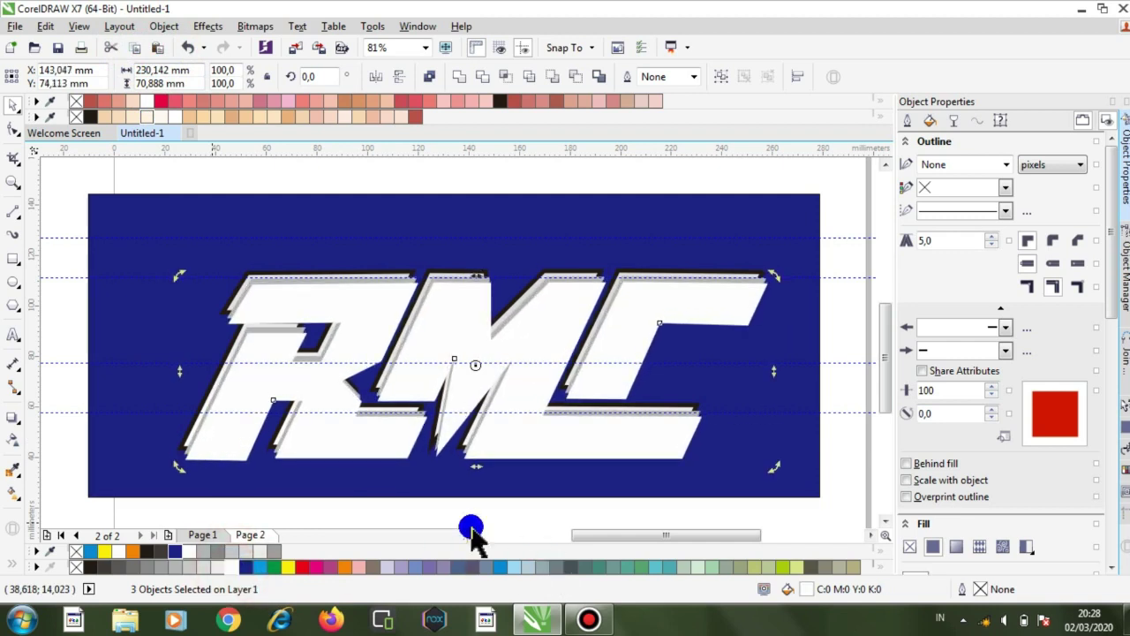
- Try an 80 px outline on the original black-outlined C shape
{"action": "left_click", "coordinate": [158, 48]}
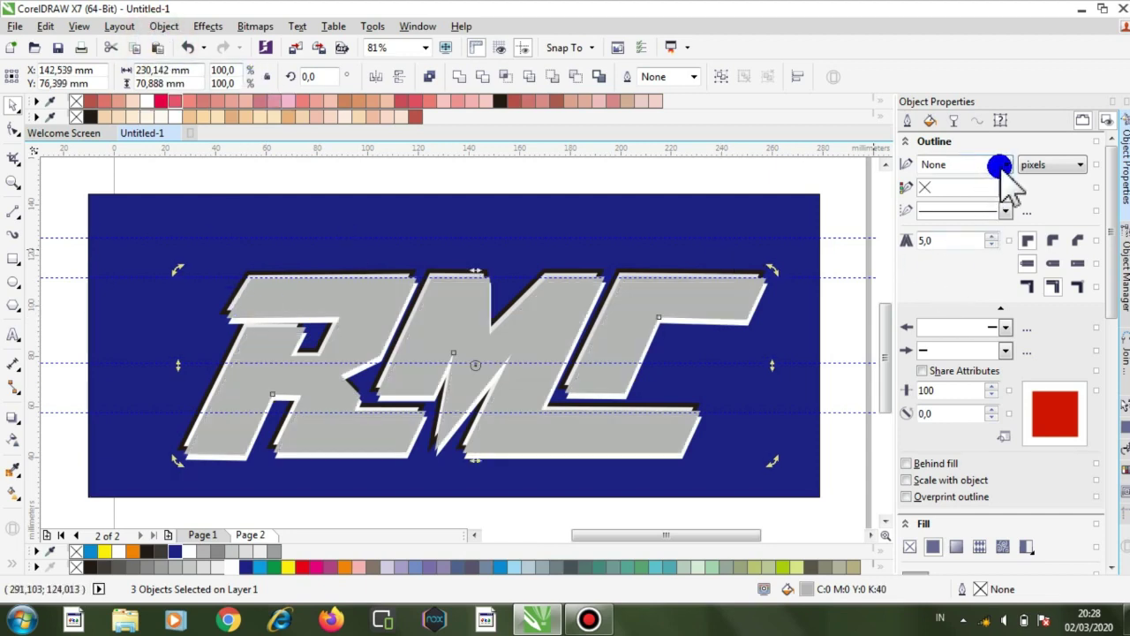
{"action": "key", "text": "Delete"}
{"action": "left_click", "coordinate": [761, 272]}
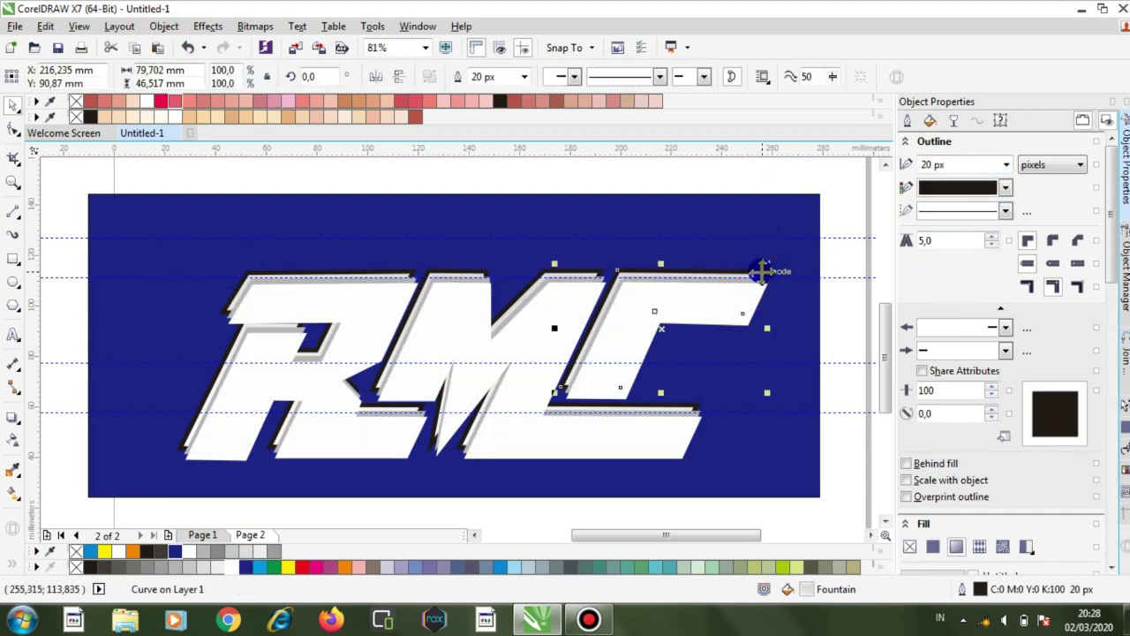
{"action": "left_click", "coordinate": [1005, 165]}
{"action": "left_click", "coordinate": [954, 316]}
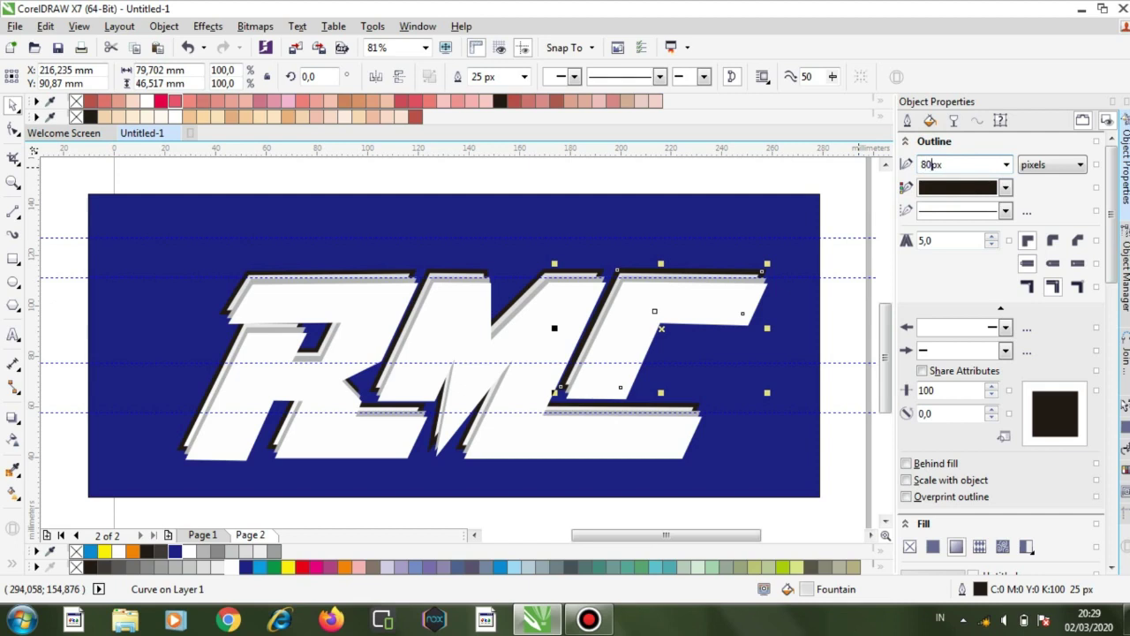
{"action": "key", "text": "Return"}
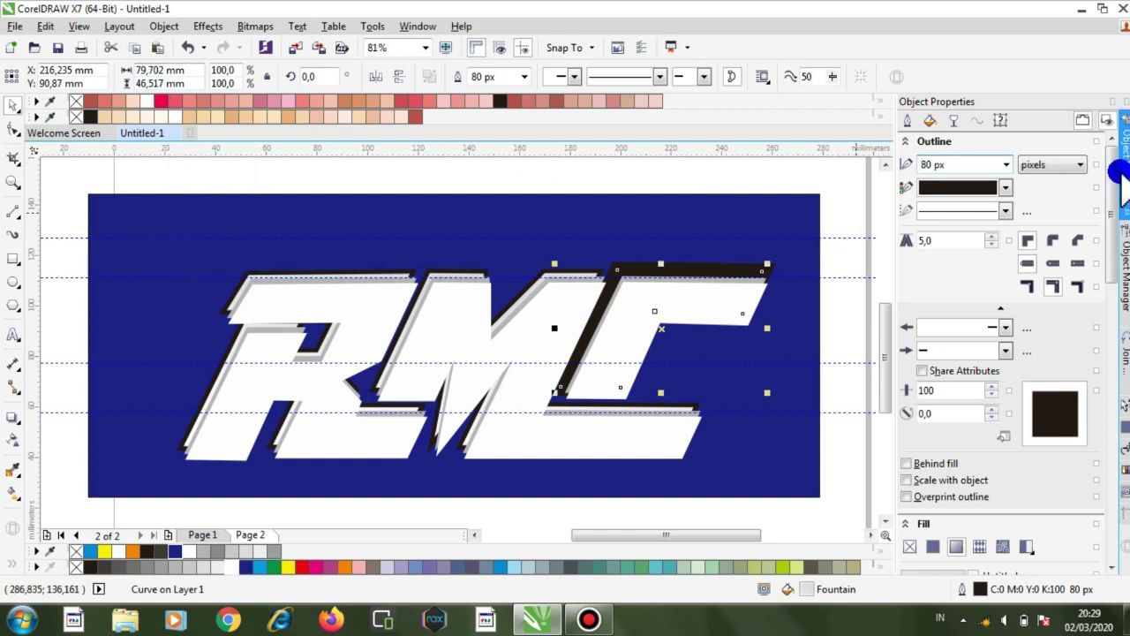
{"action": "left_click", "coordinate": [723, 272]}
{"action": "key", "text": "ctrl+z"}
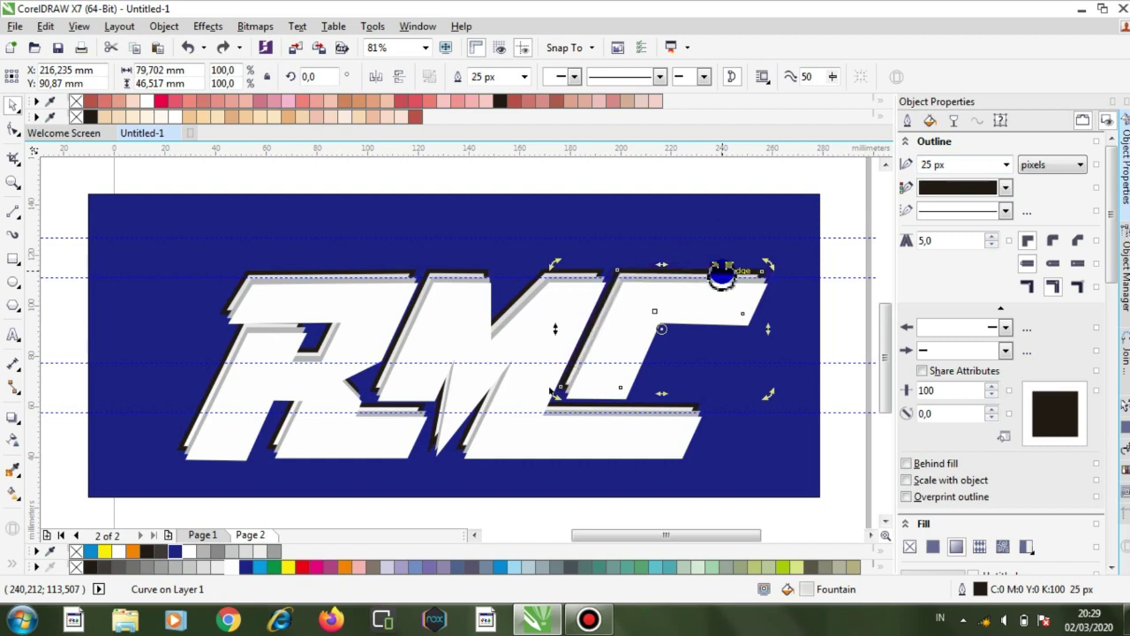
{"action": "left_click", "coordinate": [374, 214]}
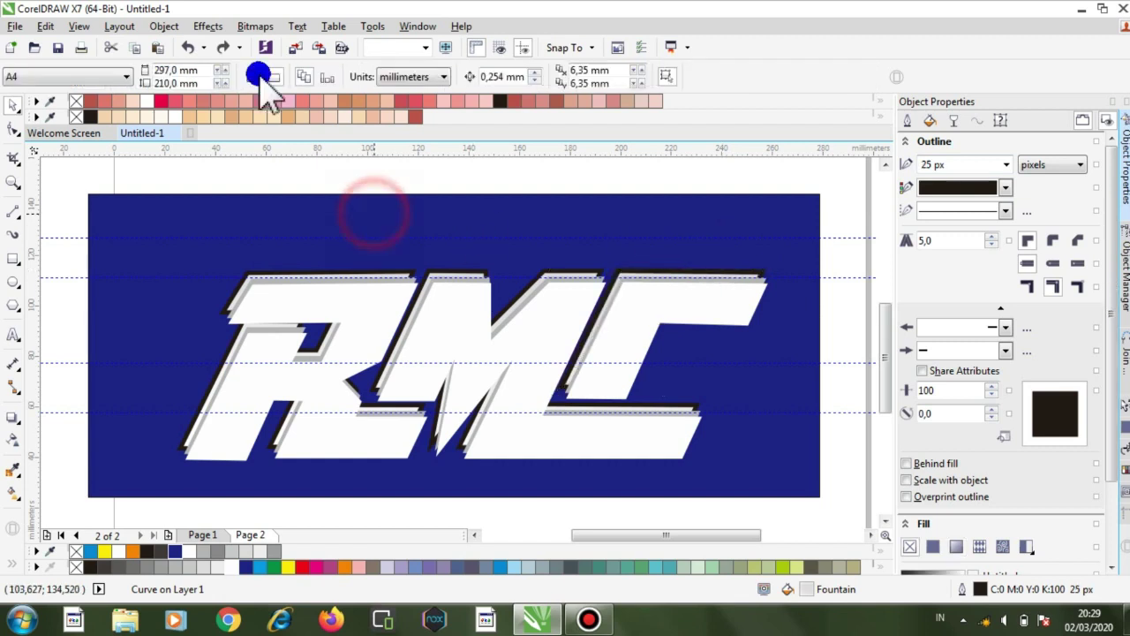
- Paste the grey letters in front with no fill and an 80 px black outline positioned outside the shapes
{"action": "left_click", "coordinate": [161, 46]}
{"action": "left_click", "coordinate": [1004, 163]}
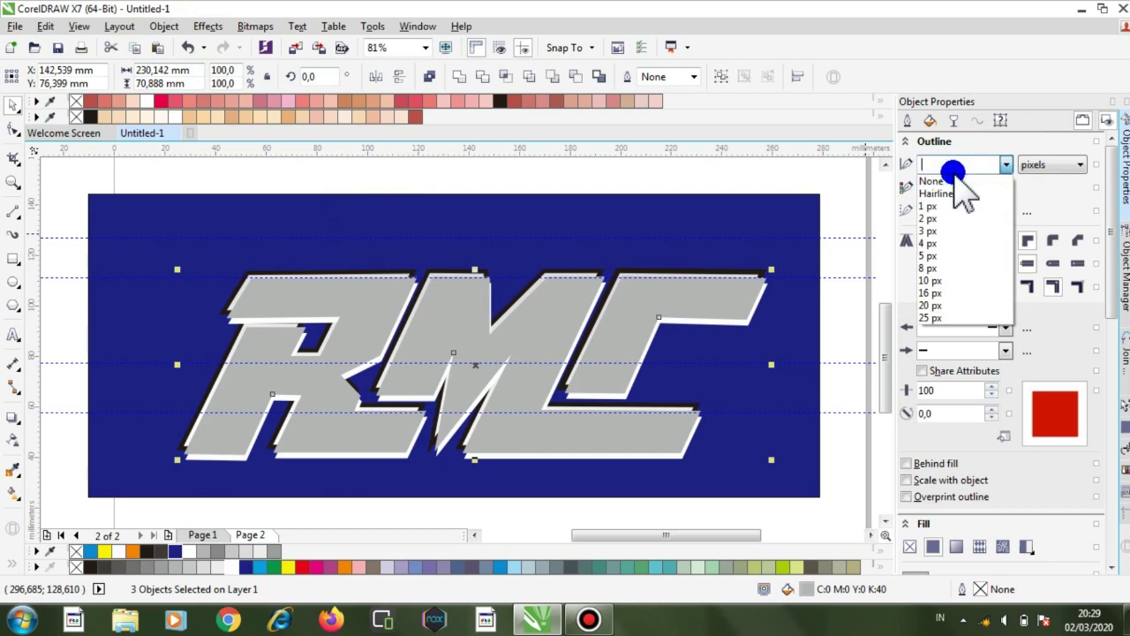
{"action": "type", "text": "80"}
{"action": "key", "text": "Return"}
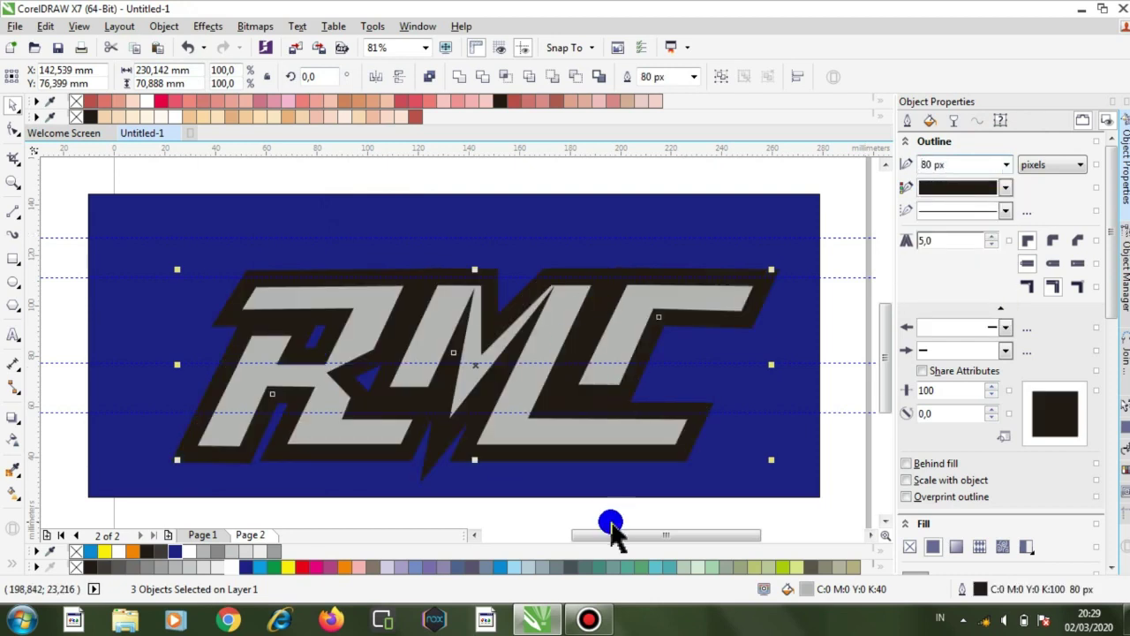
{"action": "left_click", "coordinate": [77, 566]}
{"action": "left_click", "coordinate": [1027, 288]}
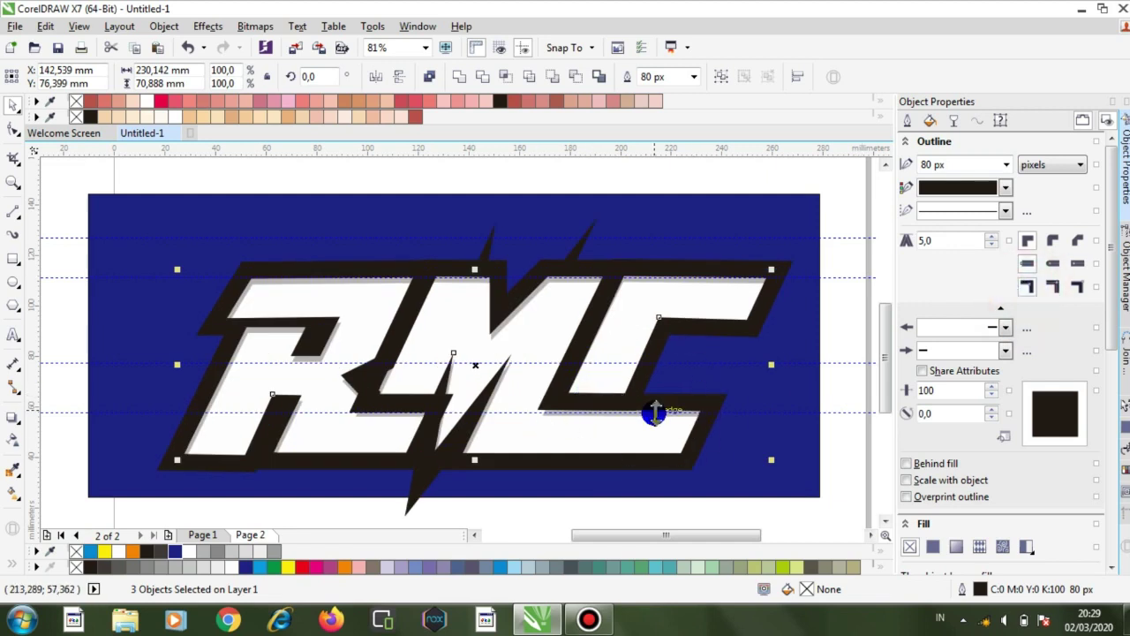
- Nudge the unfilled 80 px letter outlines about 2.3 mm up and 0.3 mm right over the layered letters
{"action": "left_click", "coordinate": [484, 394]}
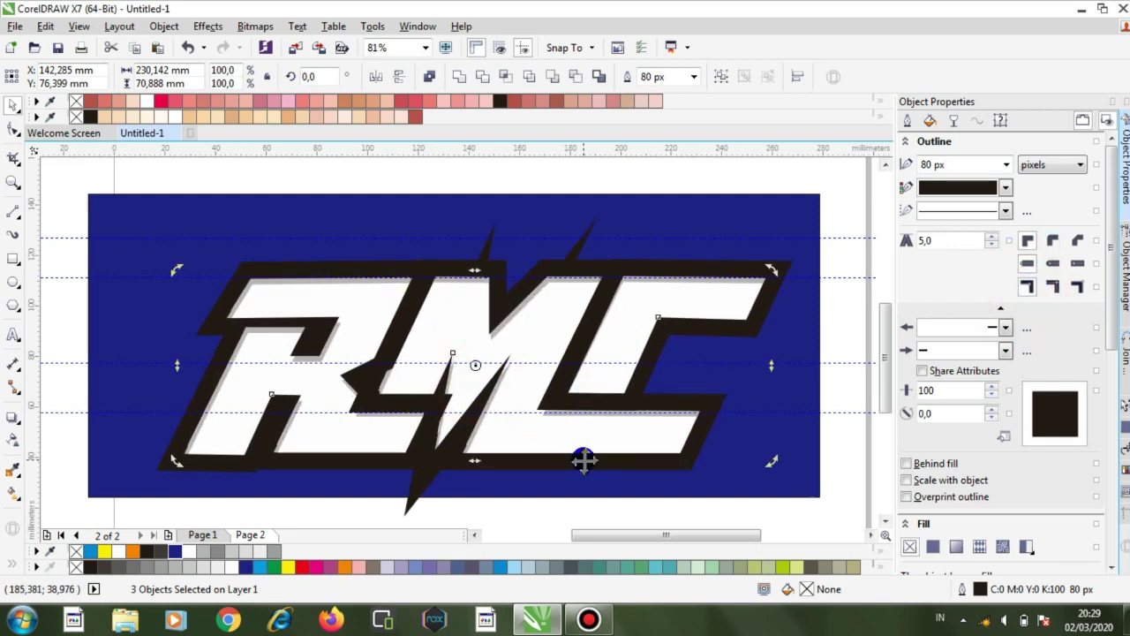
{"action": "key", "text": "Up"}
{"action": "key", "text": "Up"}
{"action": "key", "text": "Up"}
{"action": "key", "text": "Up"}
{"action": "key", "text": "Up"}
{"action": "key", "text": "Up"}
{"action": "key", "text": "Up"}
{"action": "key", "text": "Up"}
{"action": "key", "text": "Right"}
{"action": "key", "text": "Right"}
{"action": "key", "text": "Right"}
{"action": "key", "text": "Right"}
{"action": "left_click_drag", "start_coordinate": [583, 459], "coordinate": [583, 458]}
{"action": "key", "text": "Left"}
{"action": "key", "text": "Up"}
{"action": "key", "text": "Up"}
{"action": "key", "text": "Up"}
{"action": "key", "text": "Down"}
{"action": "key", "text": "Down"}
{"action": "key", "text": "Down"}
{"action": "key", "text": "Down"}
{"action": "key", "text": "Down"}
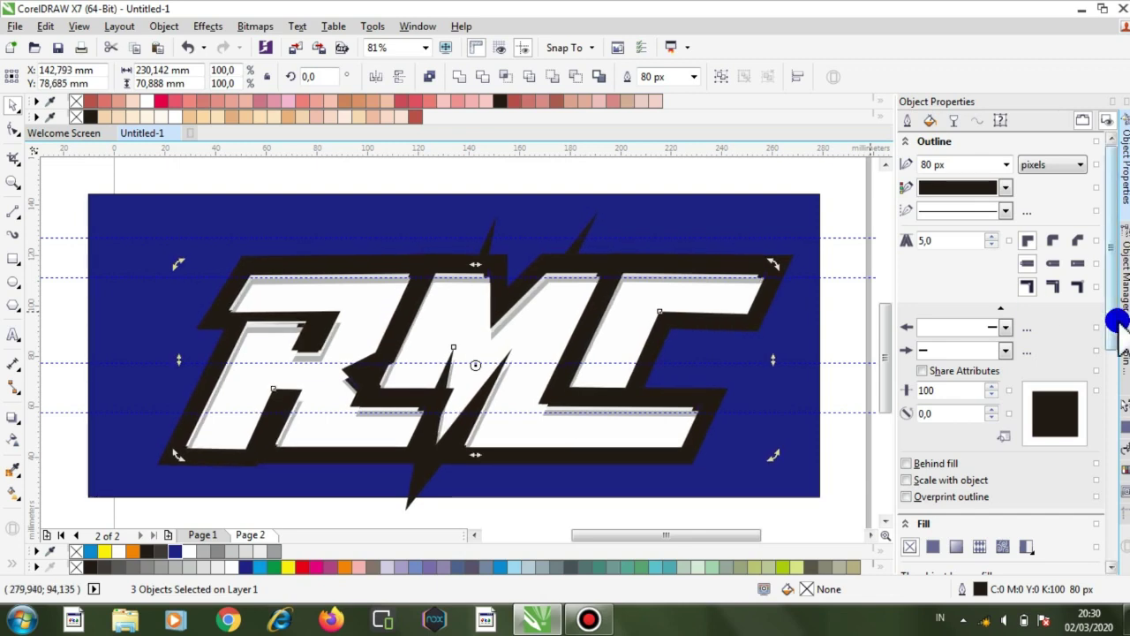
- Raise the mitre limit of the thick black outlines to 29 to cut off the spikes around the M
{"action": "left_click", "coordinate": [993, 235]}
{"action": "left_click", "coordinate": [993, 236]}
{"action": "left_click", "coordinate": [993, 236]}
{"action": "left_click", "coordinate": [993, 235]}
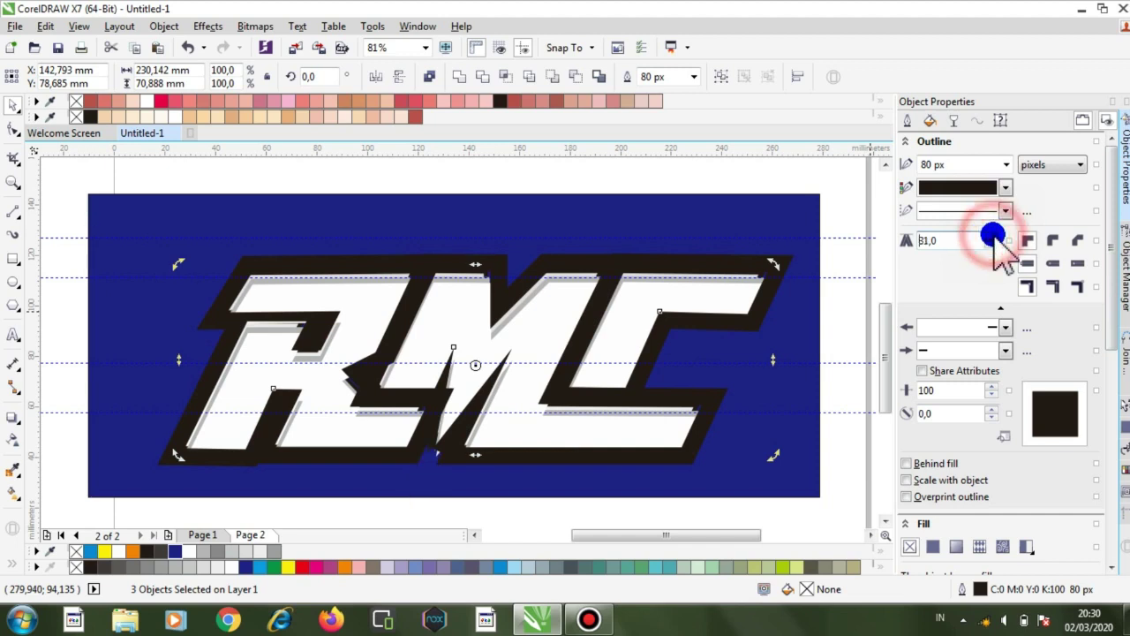
{"action": "left_click", "coordinate": [820, 380]}
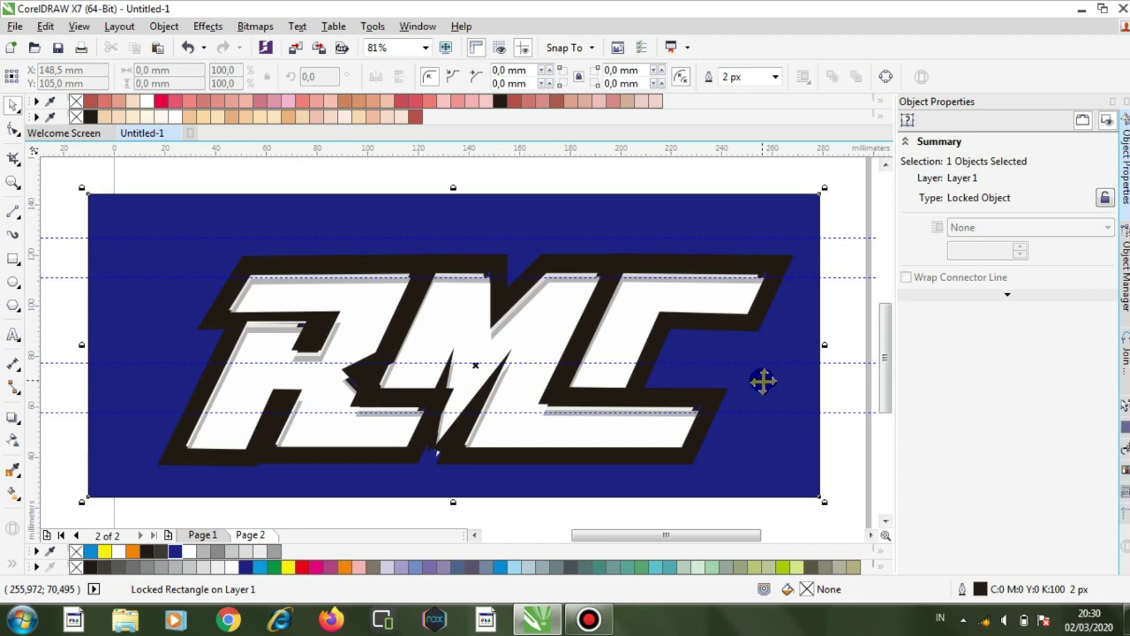
{"action": "key", "text": "ctrl+z"}
- Set the black outlines' width to 50 px and shift them about 2 mm left and 0.8 mm down
{"action": "left_click_drag", "start_coordinate": [930, 163], "coordinate": [862, 157]}
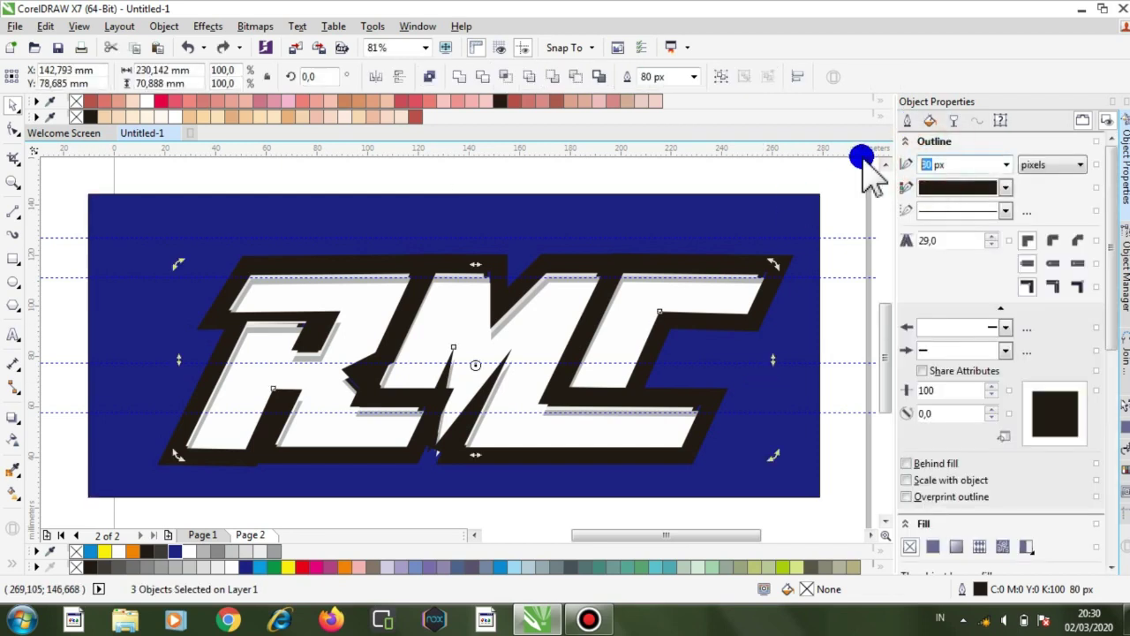
{"action": "key", "text": "Return"}
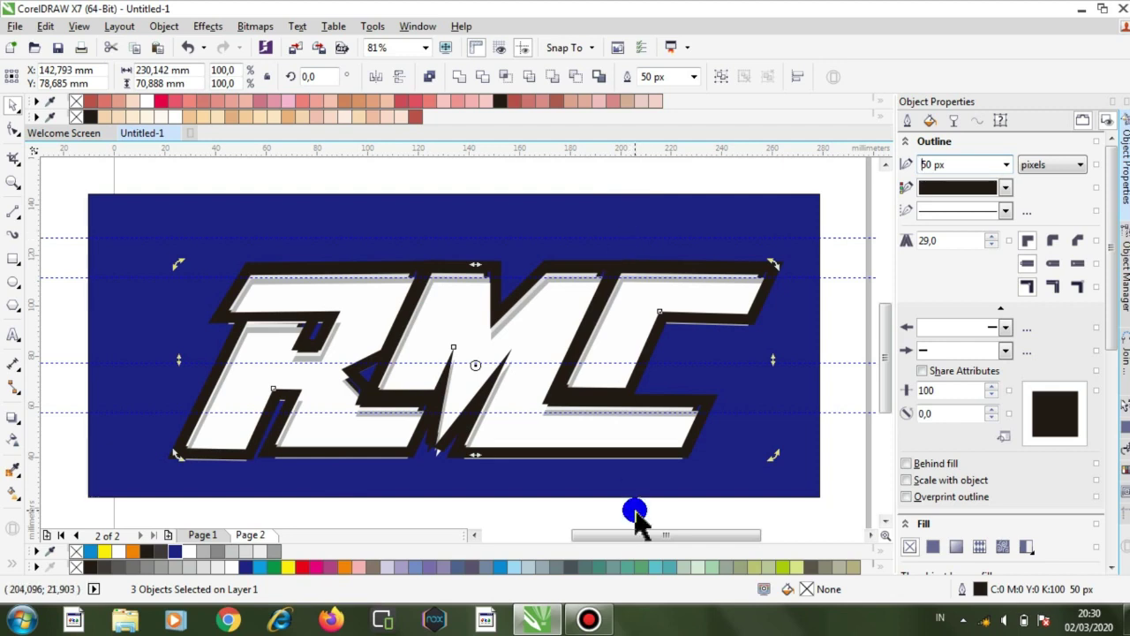
{"action": "left_click_drag", "start_coordinate": [511, 385], "coordinate": [505, 384]}
{"action": "left_click", "coordinate": [797, 382]}
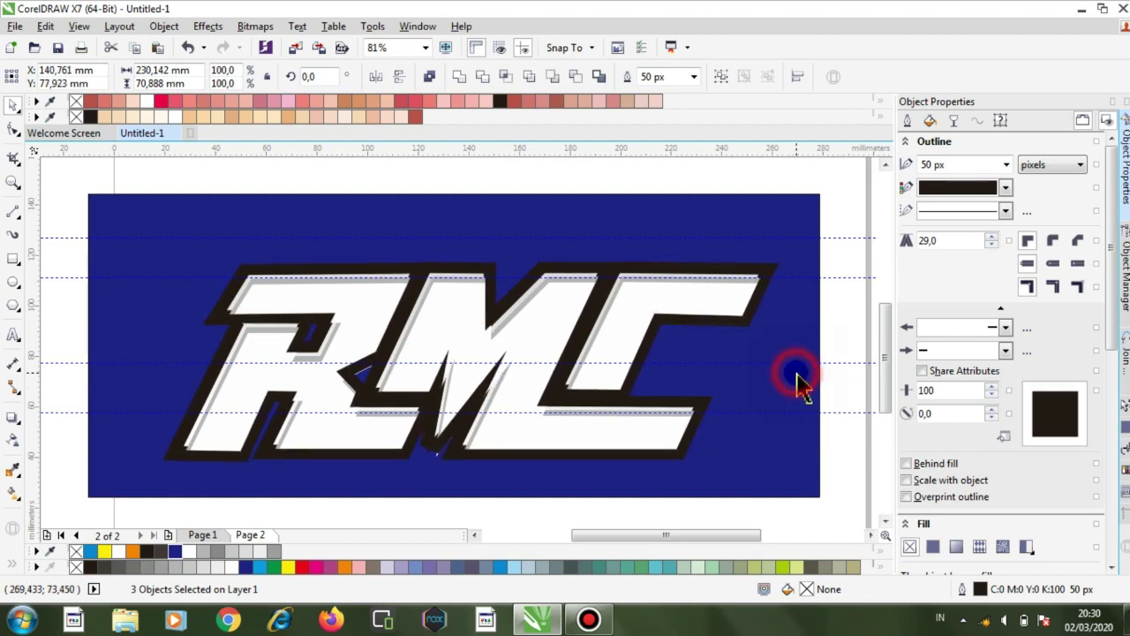
- Paste the grey letters in front again and give them a 70 px outline
{"action": "left_click", "coordinate": [1124, 274]}
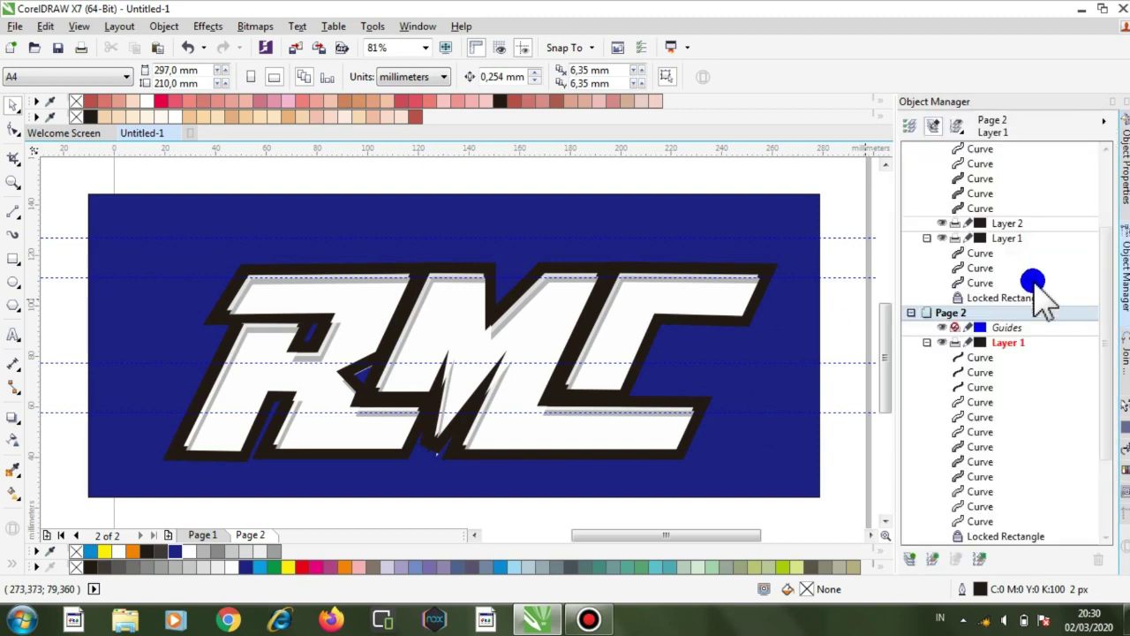
{"action": "left_click", "coordinate": [1125, 164]}
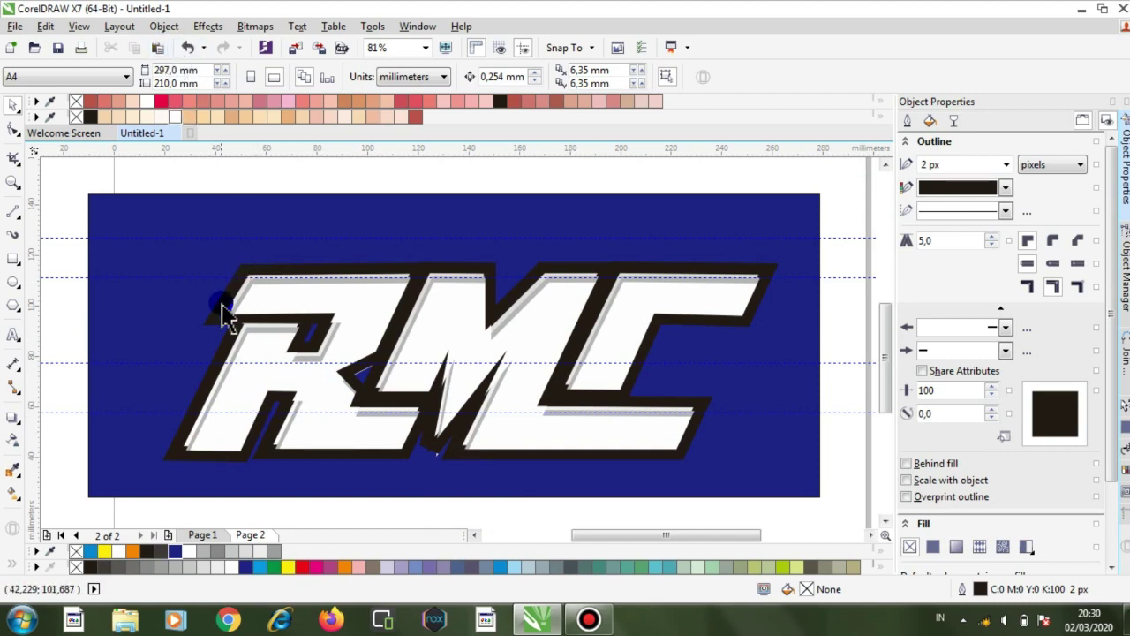
{"action": "left_click", "coordinate": [159, 47]}
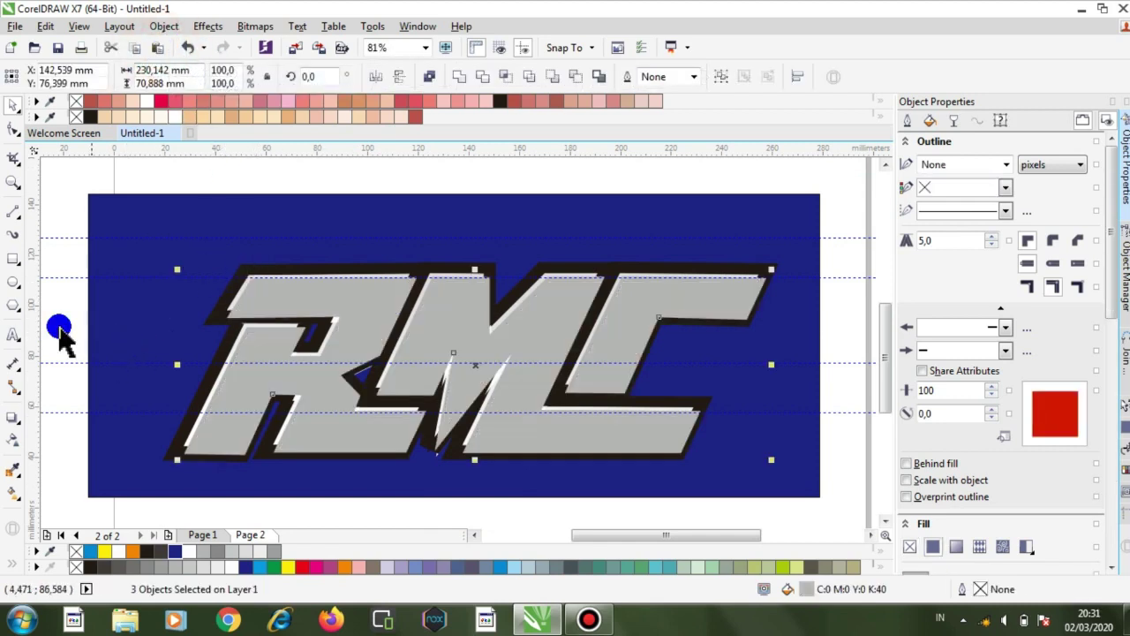
{"action": "left_click", "coordinate": [1006, 165]}
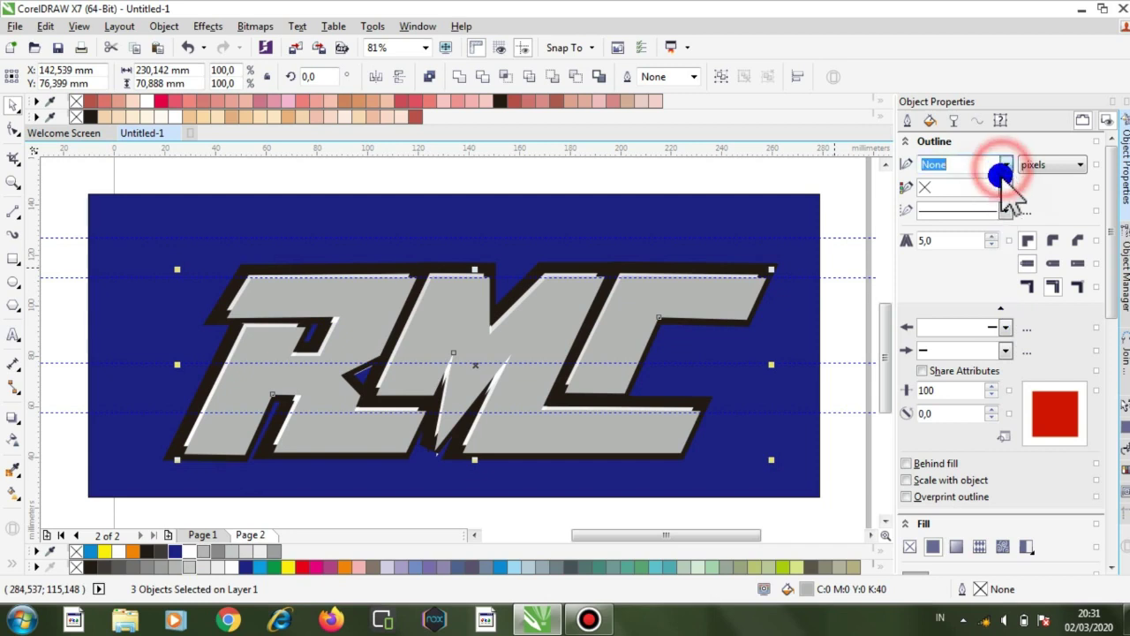
{"action": "left_click", "coordinate": [956, 165]}
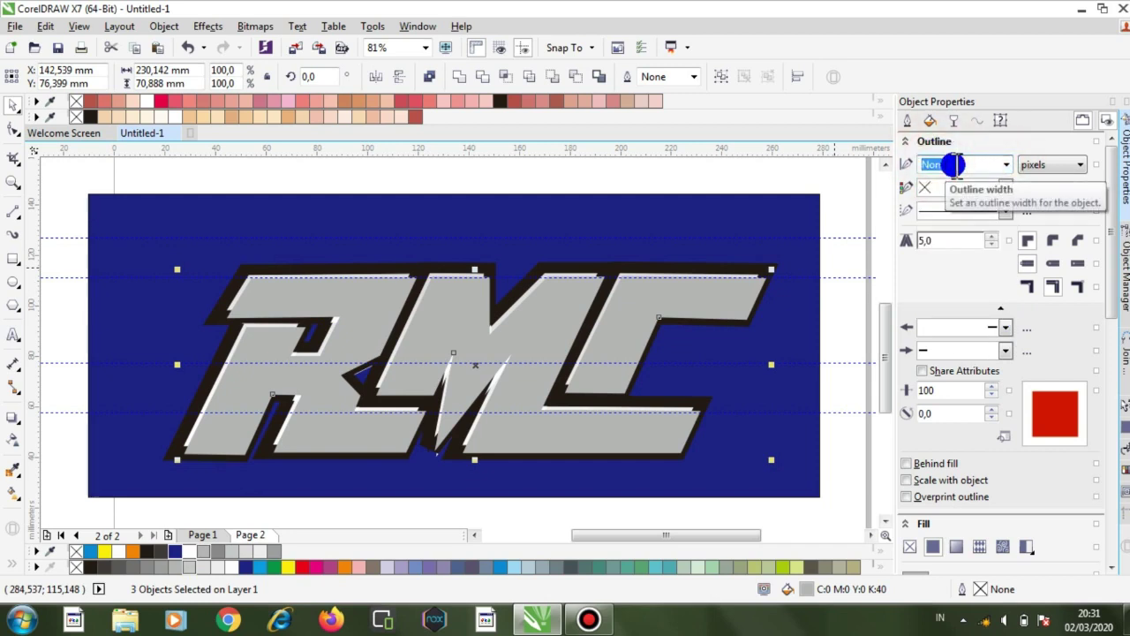
{"action": "key", "text": "Return"}
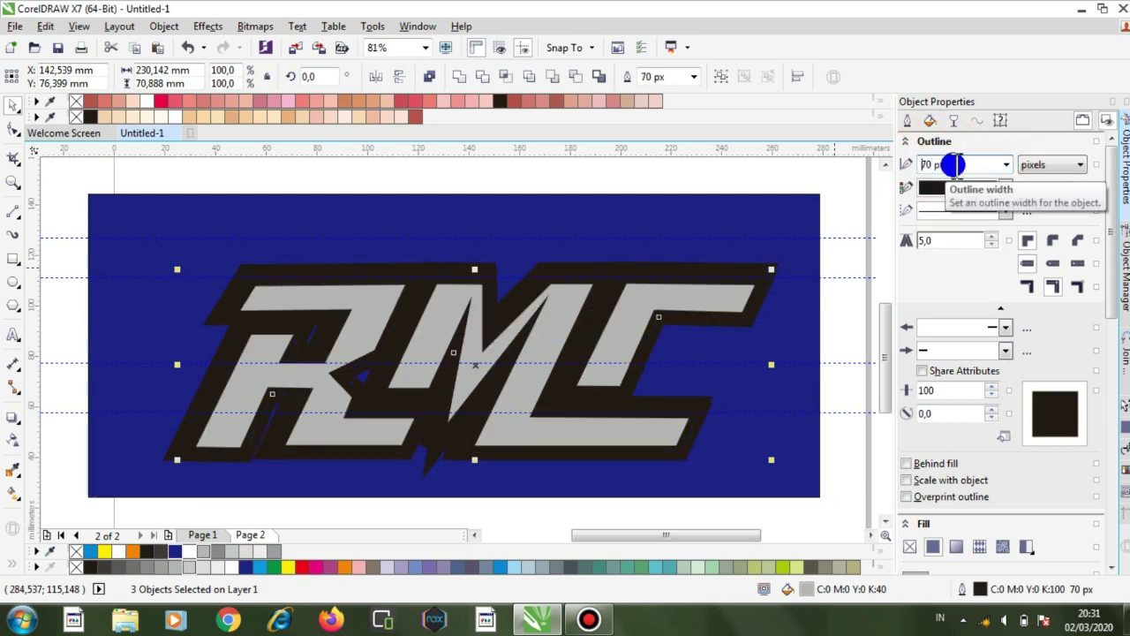
- Colour the pasted letters' outline white, position it outside the shapes and raise its mitre limit to 31
{"action": "left_click", "coordinate": [1005, 187]}
{"action": "left_click", "coordinate": [995, 217]}
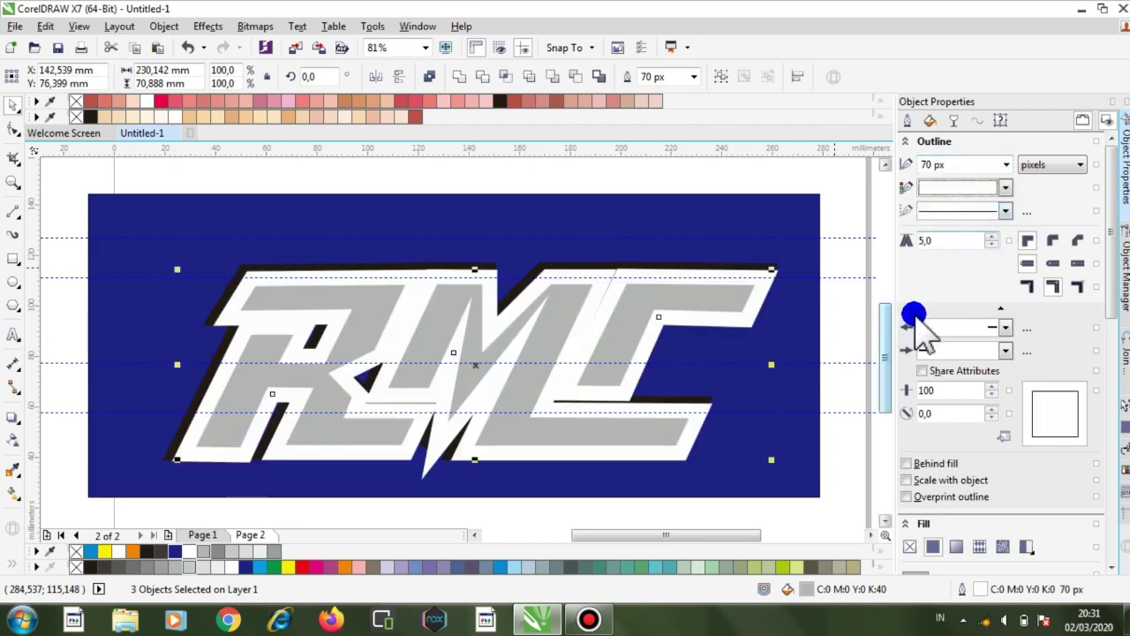
{"action": "left_click", "coordinate": [990, 237]}
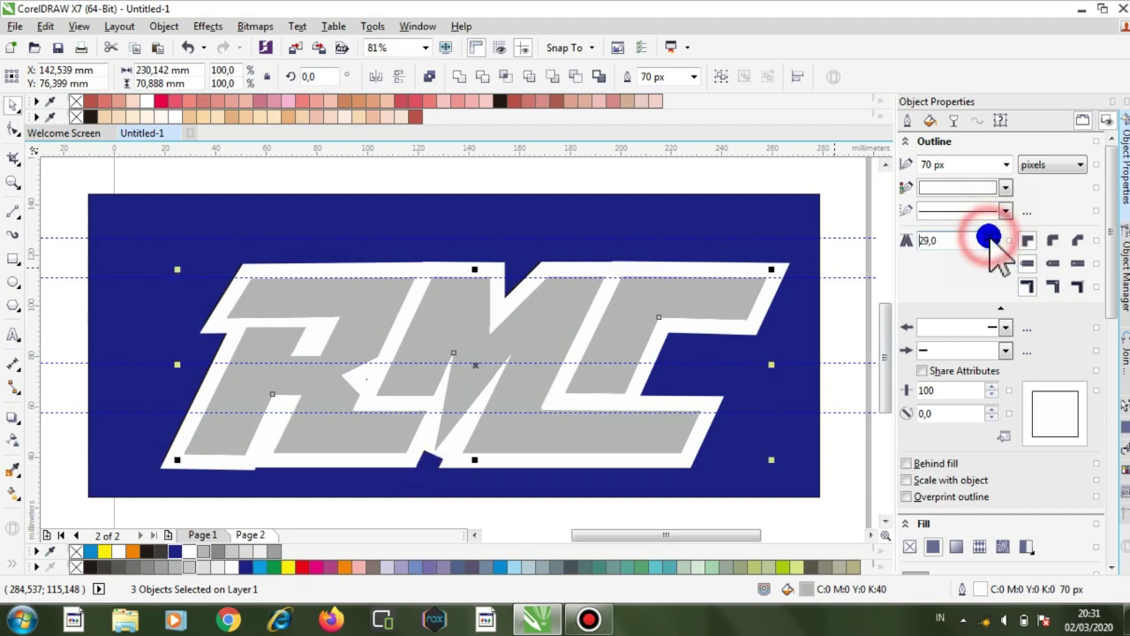
- Place the white-outlined letters behind the other layers and nudge them about 2 mm left and 1 mm up
{"action": "left_click", "coordinate": [478, 364]}
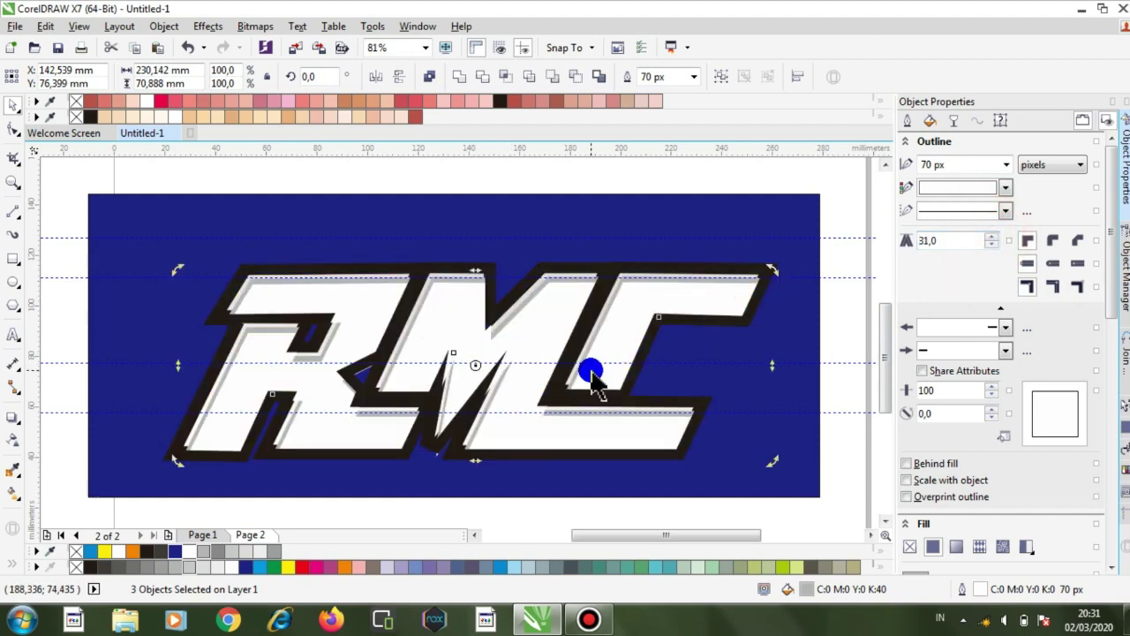
{"action": "key", "text": "Up"}
{"action": "key", "text": "Up"}
{"action": "key", "text": "Up"}
{"action": "key", "text": "Up"}
{"action": "key", "text": "Left"}
{"action": "key", "text": "Left"}
{"action": "key", "text": "Left"}
{"action": "key", "text": "Left"}
{"action": "key", "text": "Left"}
{"action": "key", "text": "Left"}
{"action": "key", "text": "Left"}
{"action": "key", "text": "Left"}
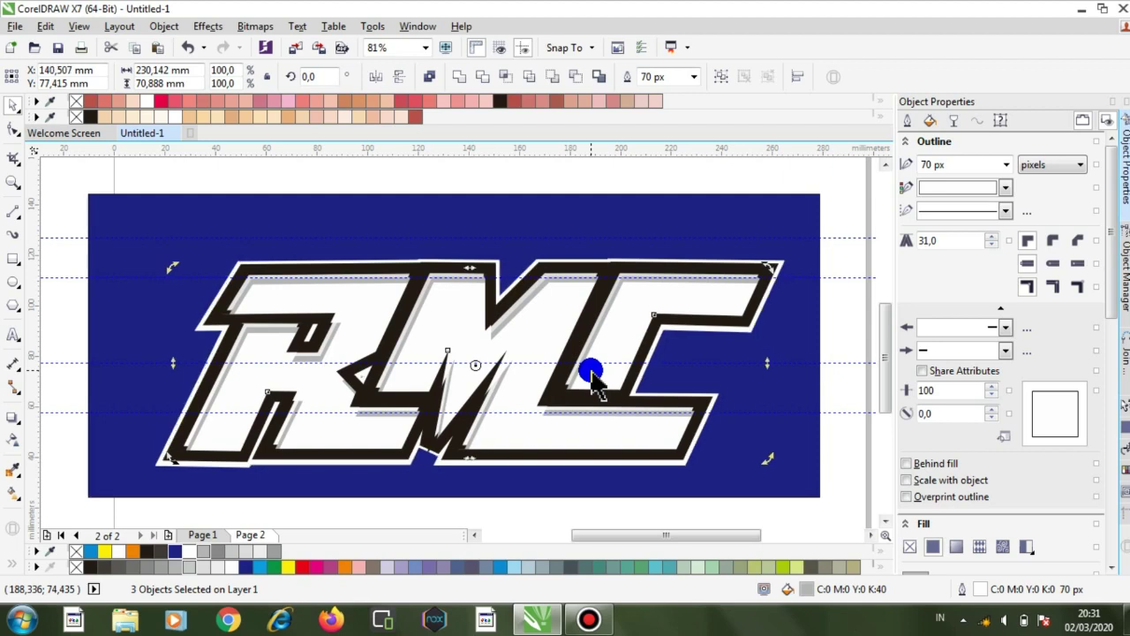
- Add the text GROUP in Arial below the RMC lettermark and enlarge it to about 160 mm wide
{"action": "left_click", "coordinate": [885, 255]}
{"action": "left_click_drag", "start_coordinate": [883, 306], "coordinate": [892, 388]}
{"action": "left_click", "coordinate": [762, 416]}
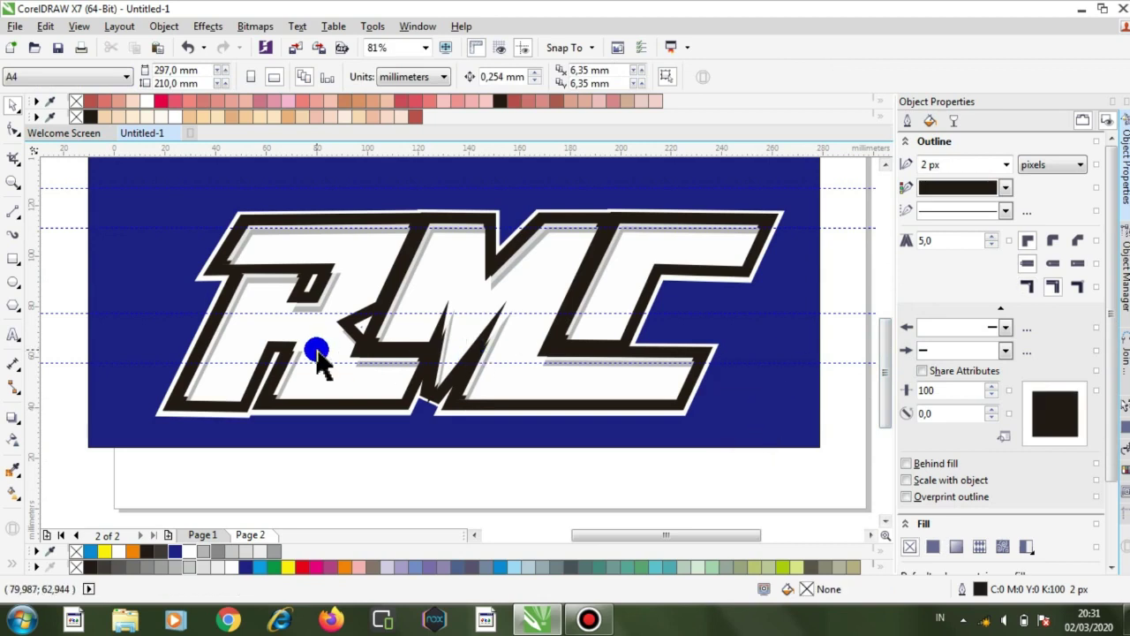
{"action": "left_click", "coordinate": [14, 332]}
{"action": "left_click", "coordinate": [510, 516]}
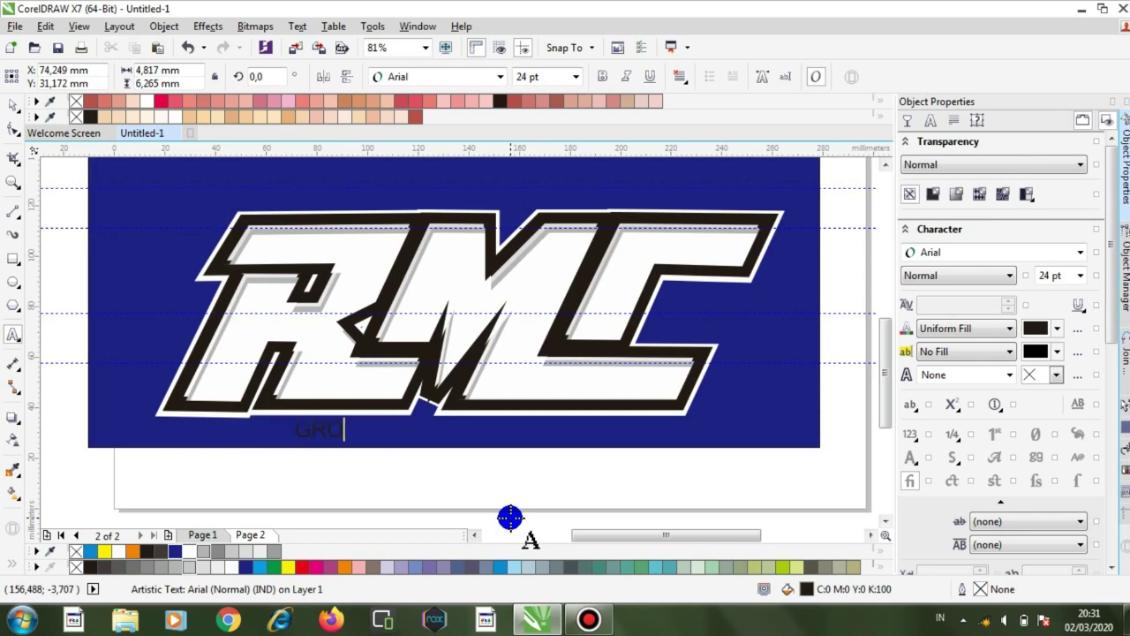
{"action": "left_click_drag", "start_coordinate": [378, 443], "coordinate": [709, 564]}
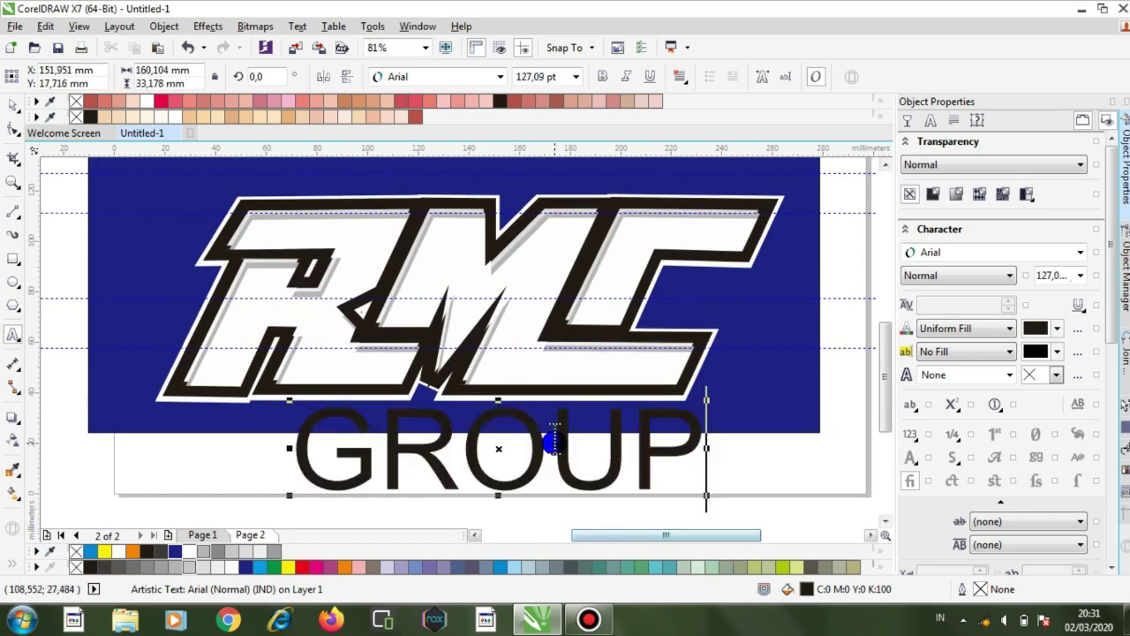
- Change the font of the whole GROUP caption to Paladins
{"action": "key", "text": "ctrl+a"}
{"action": "left_click", "coordinate": [500, 77]}
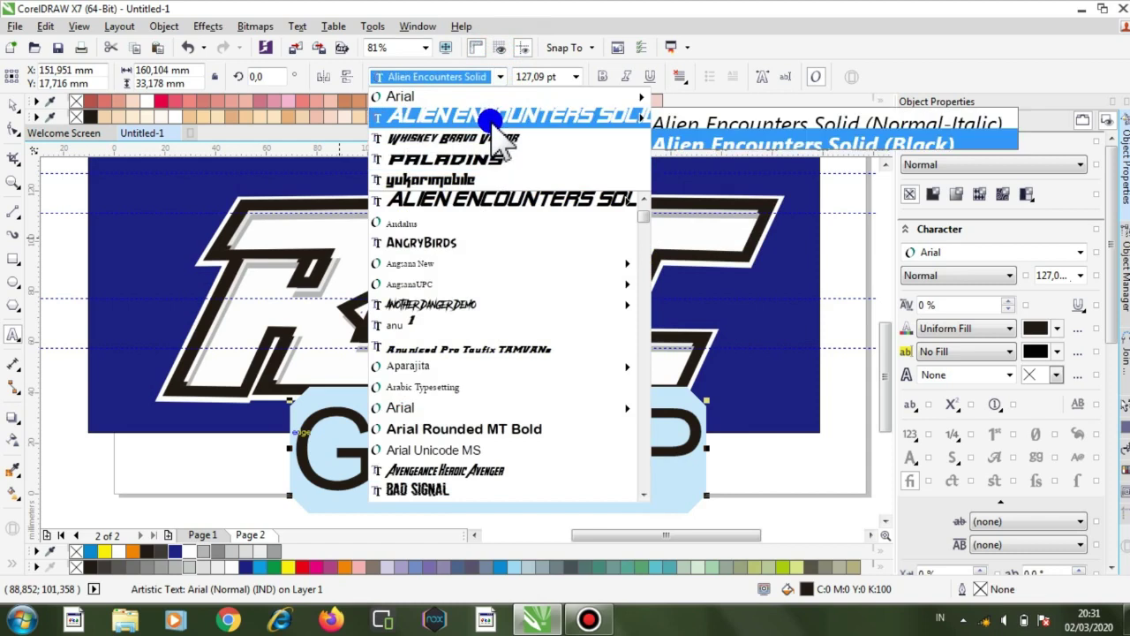
{"action": "left_click", "coordinate": [492, 115]}
{"action": "left_click", "coordinate": [500, 77]}
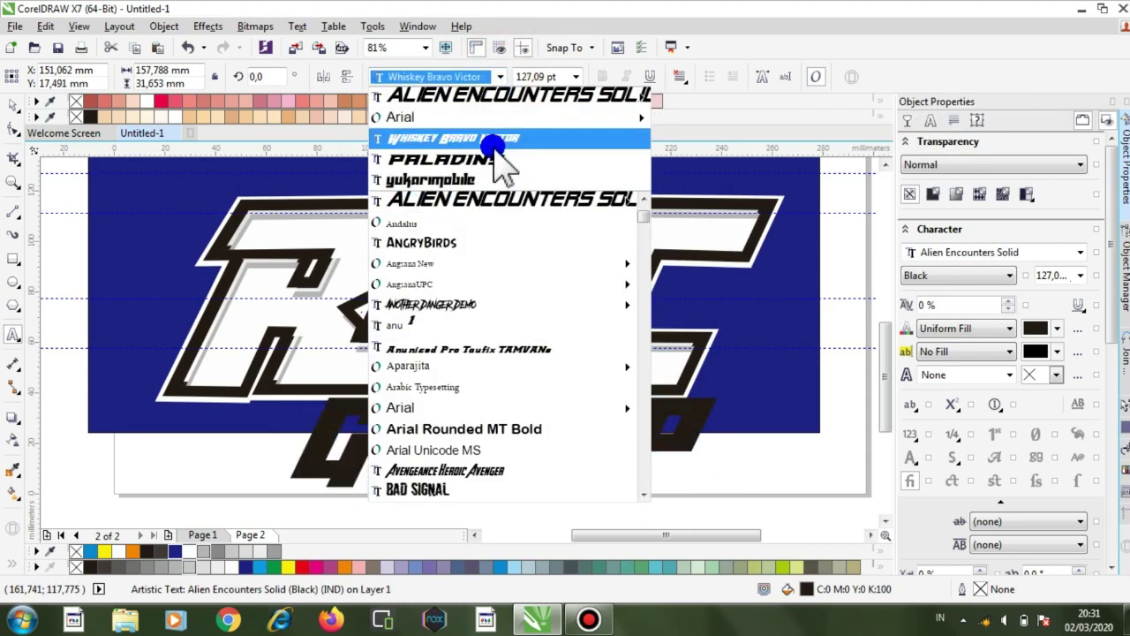
{"action": "left_click", "coordinate": [484, 159]}
{"action": "left_click", "coordinate": [574, 465]}
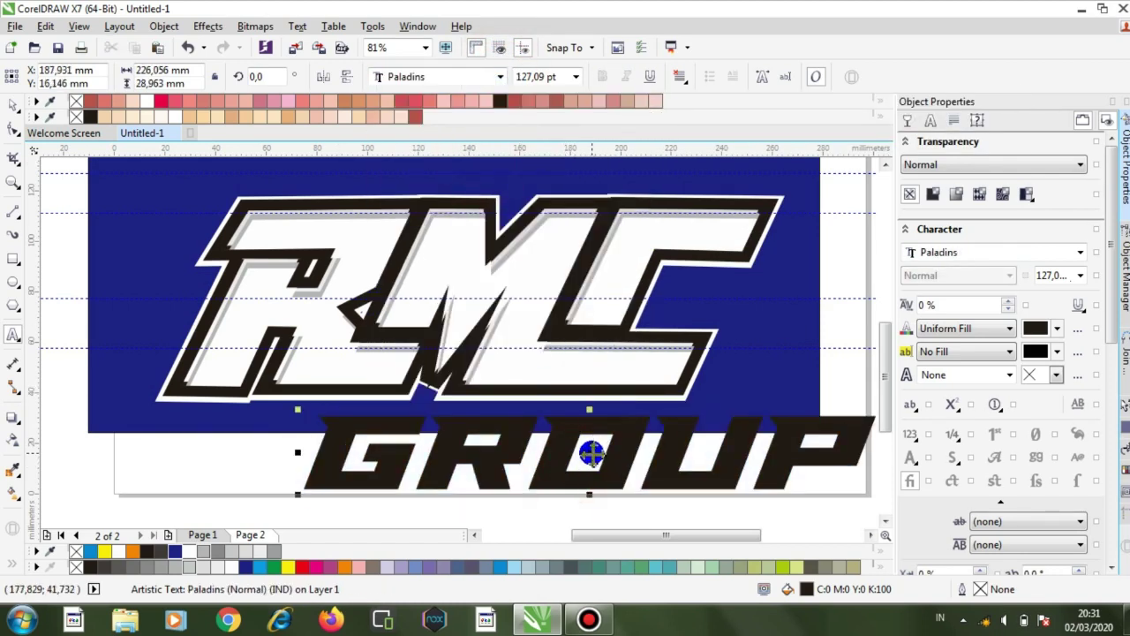
- Shrink the GROUP caption to about 153 mm wide and place it directly beneath the RMC lettermark
{"action": "left_click_drag", "start_coordinate": [591, 453], "coordinate": [420, 407]}
{"action": "left_click_drag", "start_coordinate": [707, 360], "coordinate": [375, 379]}
{"action": "left_click_drag", "start_coordinate": [325, 423], "coordinate": [439, 426]}
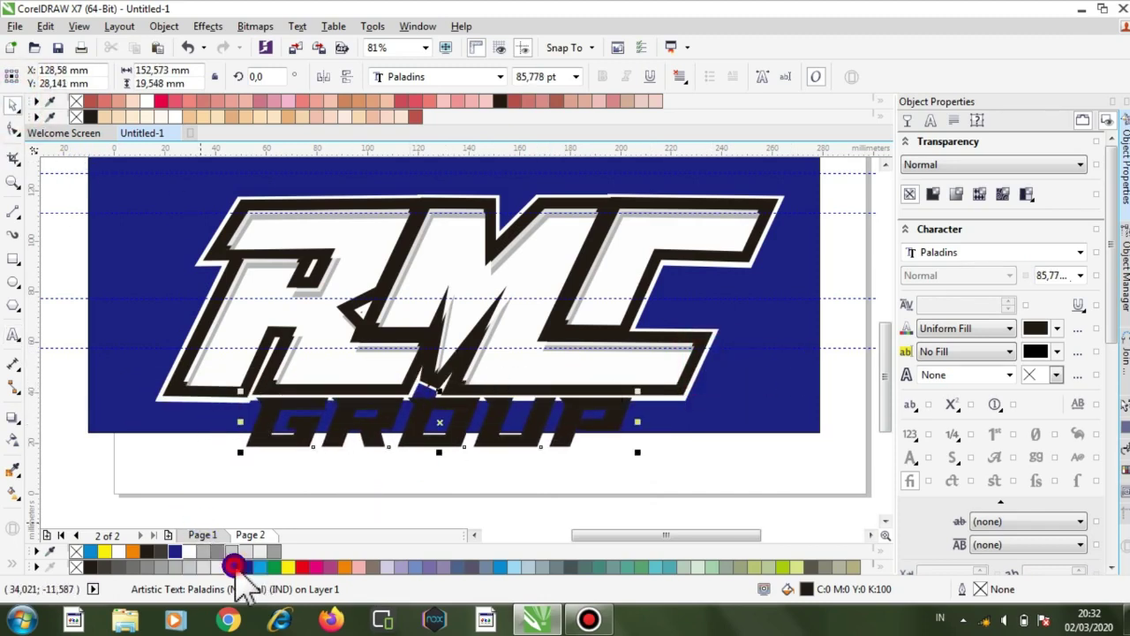
- Fill the GROUP caption with white and give it a 25 px dark grey outline
{"action": "left_click", "coordinate": [228, 554]}
{"action": "left_click", "coordinate": [934, 375]}
{"action": "left_click", "coordinate": [1009, 374]}
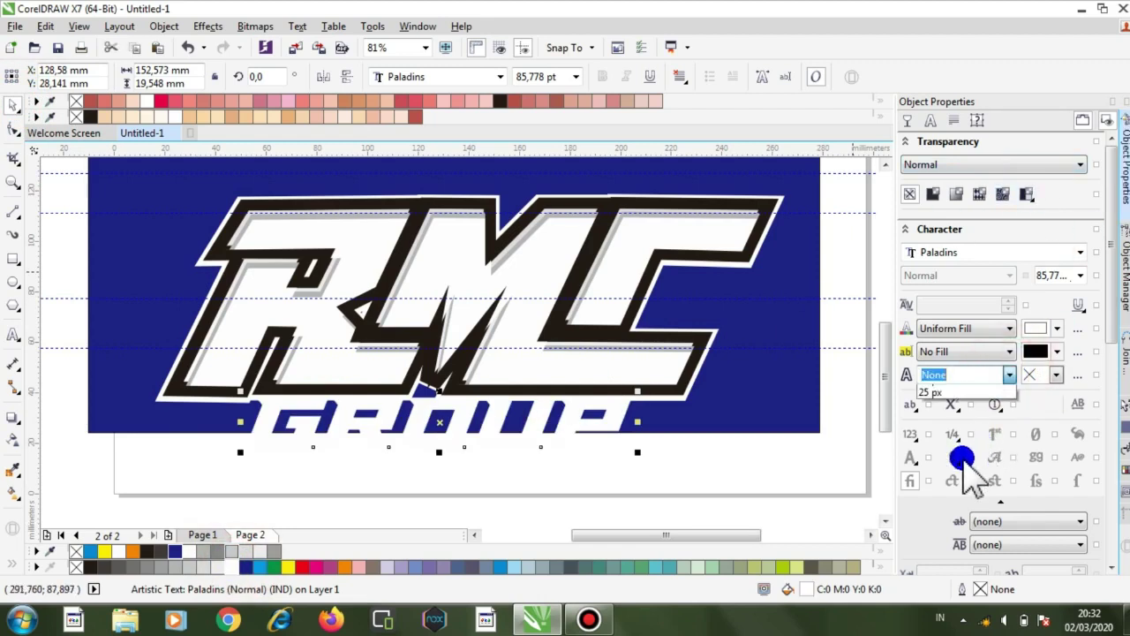
{"action": "left_click", "coordinate": [951, 528]}
{"action": "left_click", "coordinate": [1056, 374]}
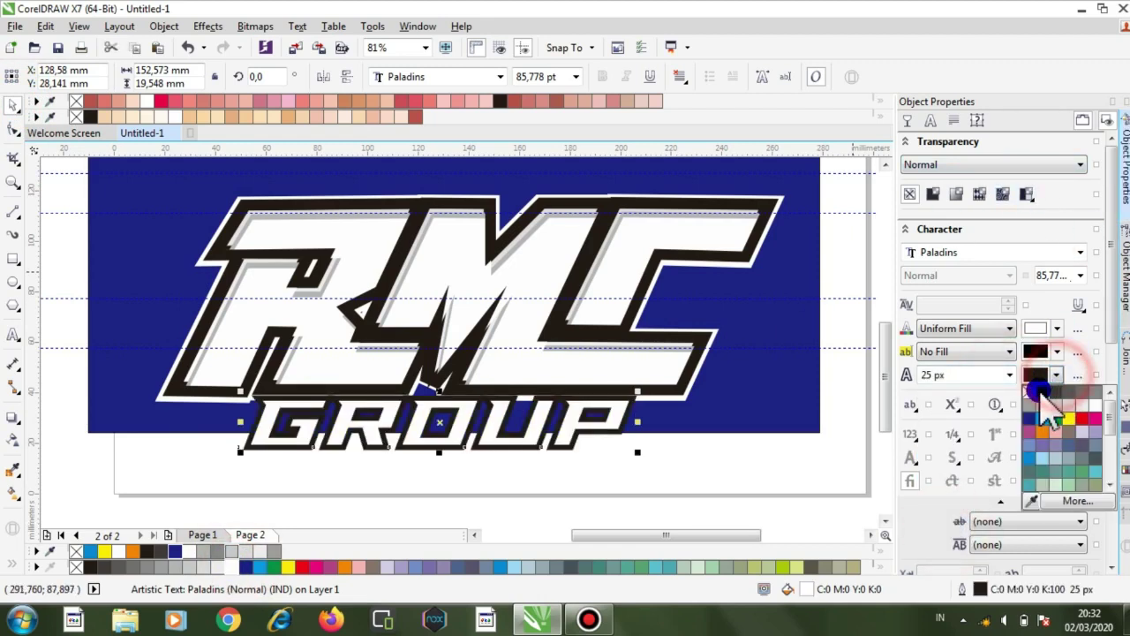
{"action": "left_click", "coordinate": [1044, 390]}
- Thicken the caption's outline to 50 px, position it outside the letters and colour it black
{"action": "left_click", "coordinate": [931, 374]}
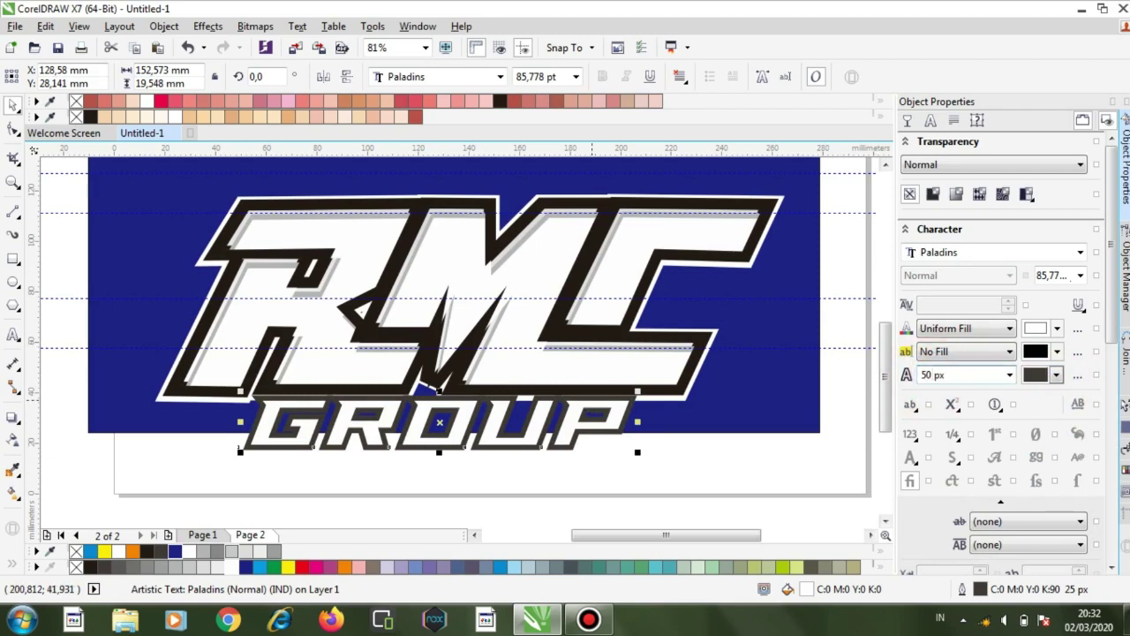
{"action": "type", "text": "50"}
{"action": "key", "text": "Return"}
{"action": "left_click", "coordinate": [1076, 376]}
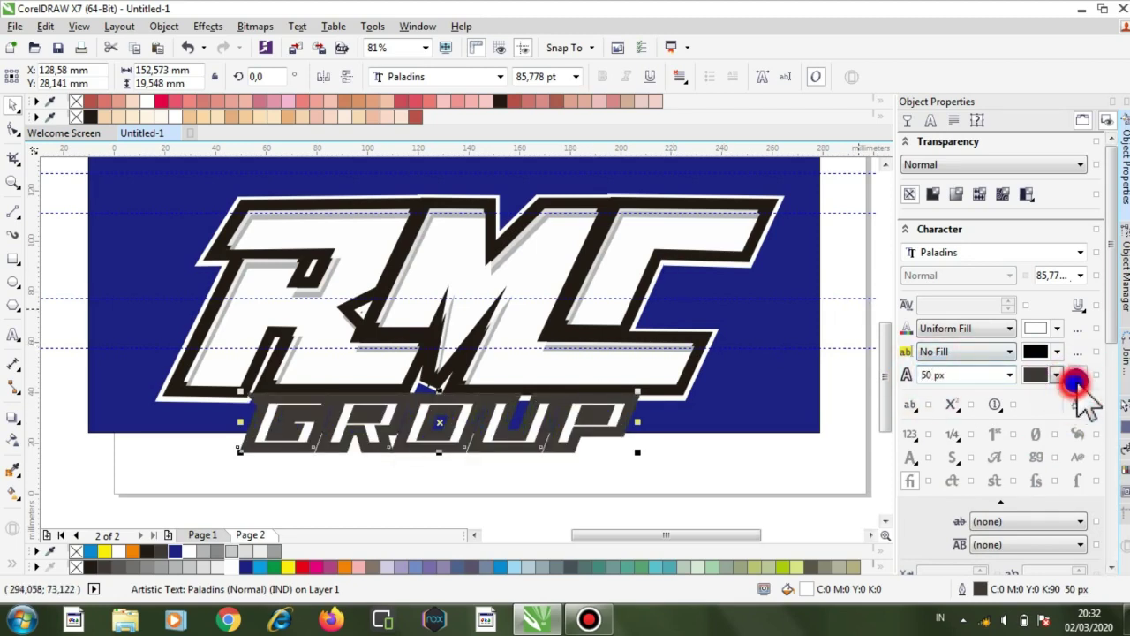
{"action": "left_click", "coordinate": [494, 396]}
{"action": "left_click", "coordinate": [564, 466]}
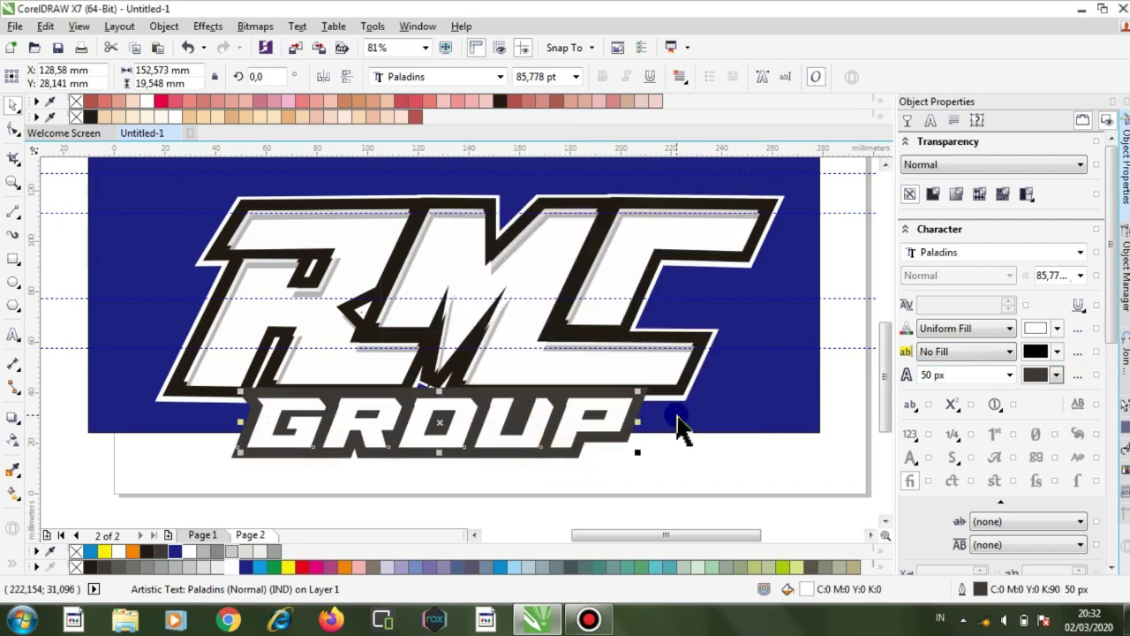
{"action": "left_click", "coordinate": [1041, 375]}
{"action": "left_click", "coordinate": [1030, 390]}
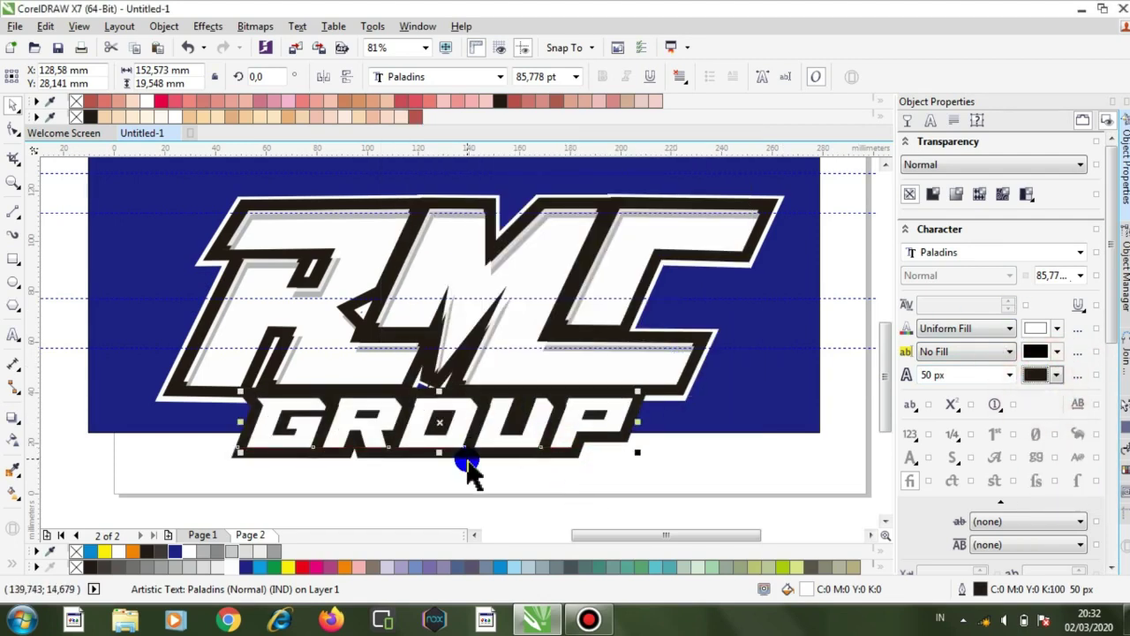
- Shrink the outlined GROUP caption to about 140 mm wide and paste a copy of it in place
{"action": "left_click_drag", "start_coordinate": [663, 388], "coordinate": [600, 399]}
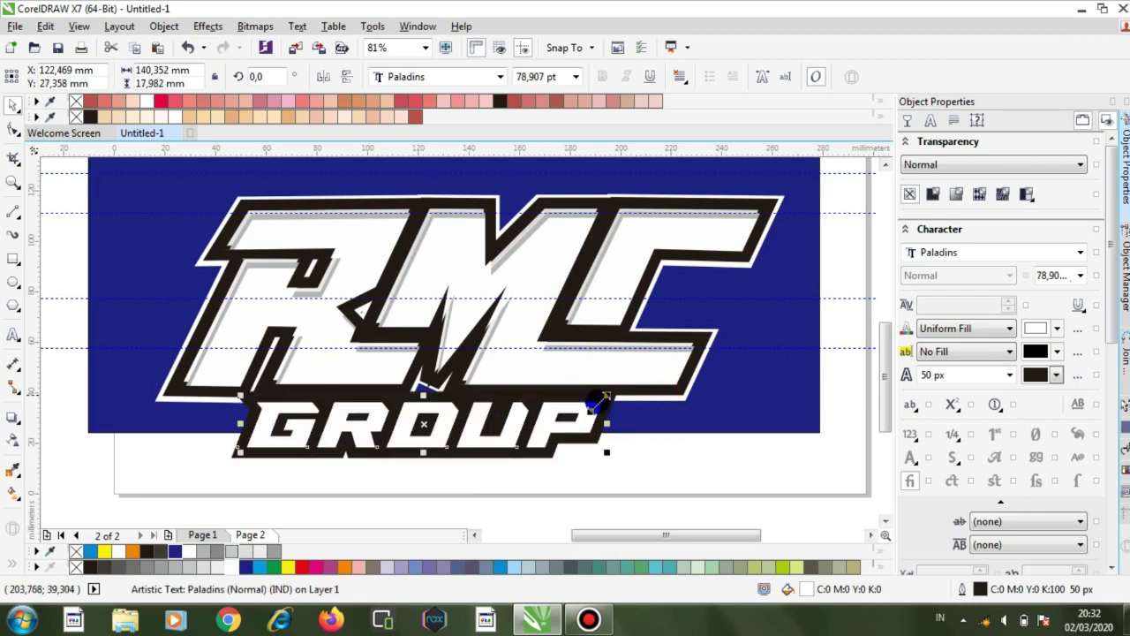
{"action": "left_click", "coordinate": [112, 47]}
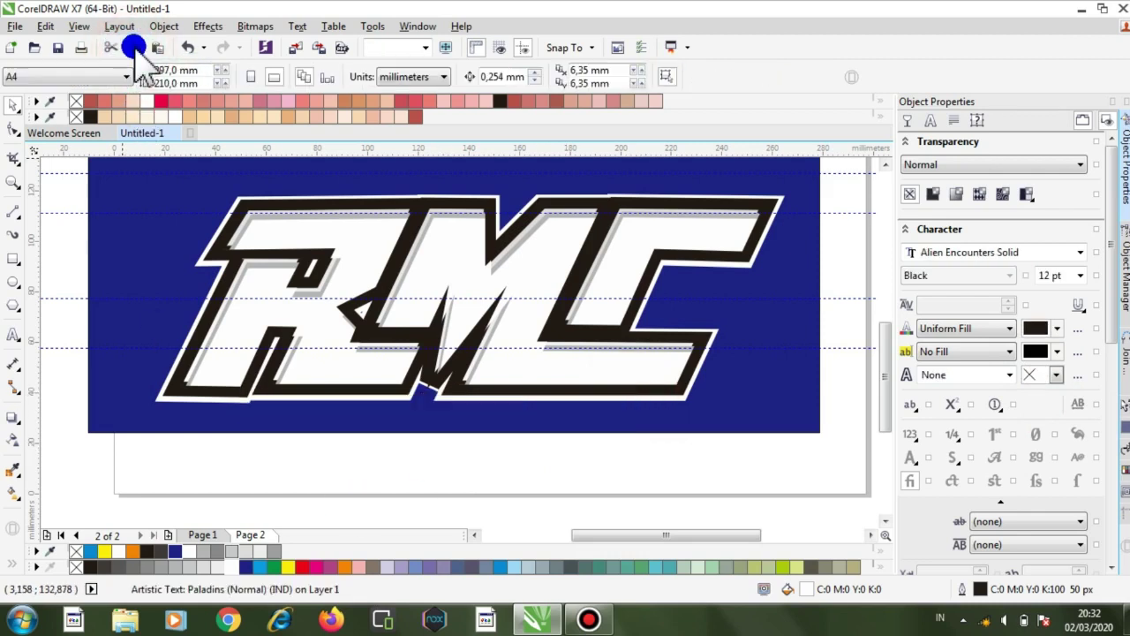
{"action": "key", "text": "ctrl+v"}
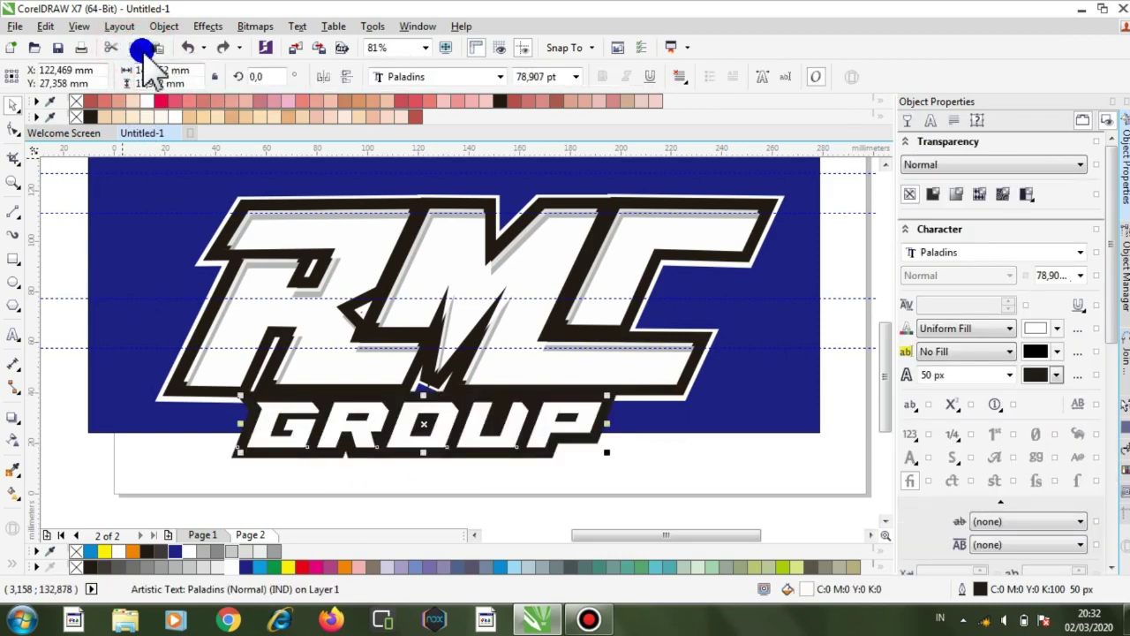
- Give the pasted GROUP copy a 70 px white outline and send it to the back
{"action": "left_click", "coordinate": [933, 374]}
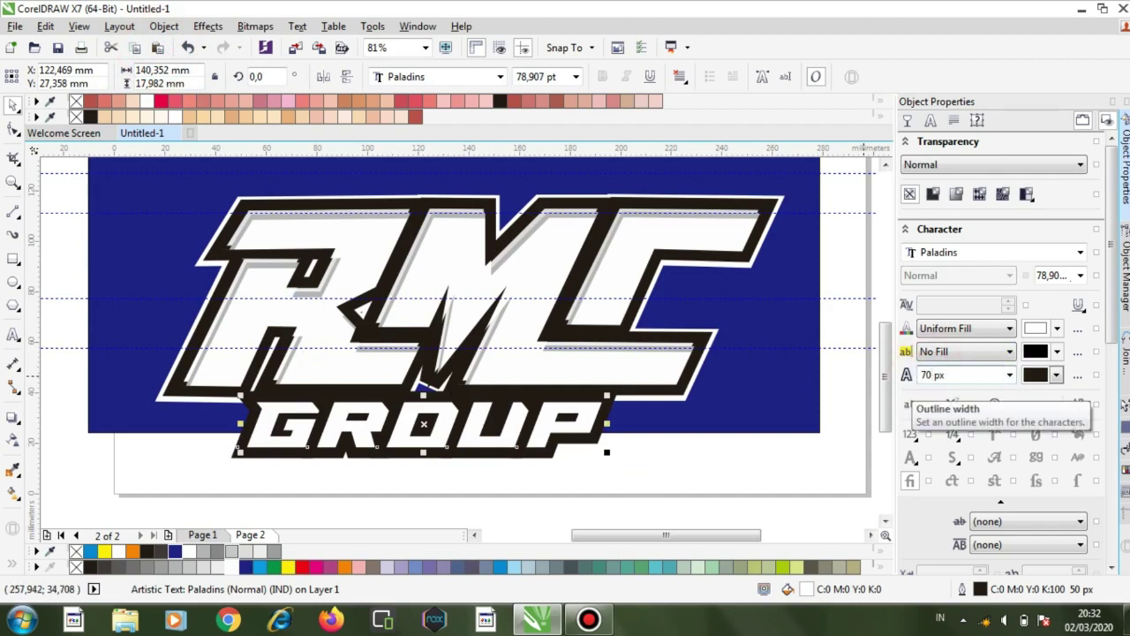
{"action": "left_click", "coordinate": [1056, 375]}
{"action": "left_click", "coordinate": [1095, 404]}
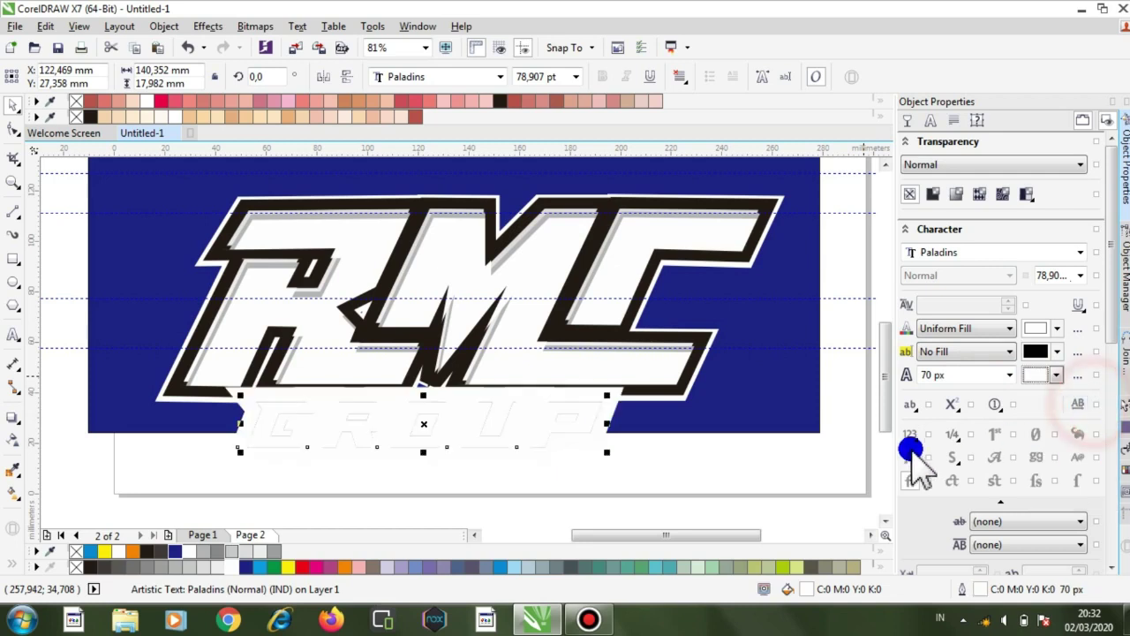
{"action": "key", "text": "shift+Page_Down"}
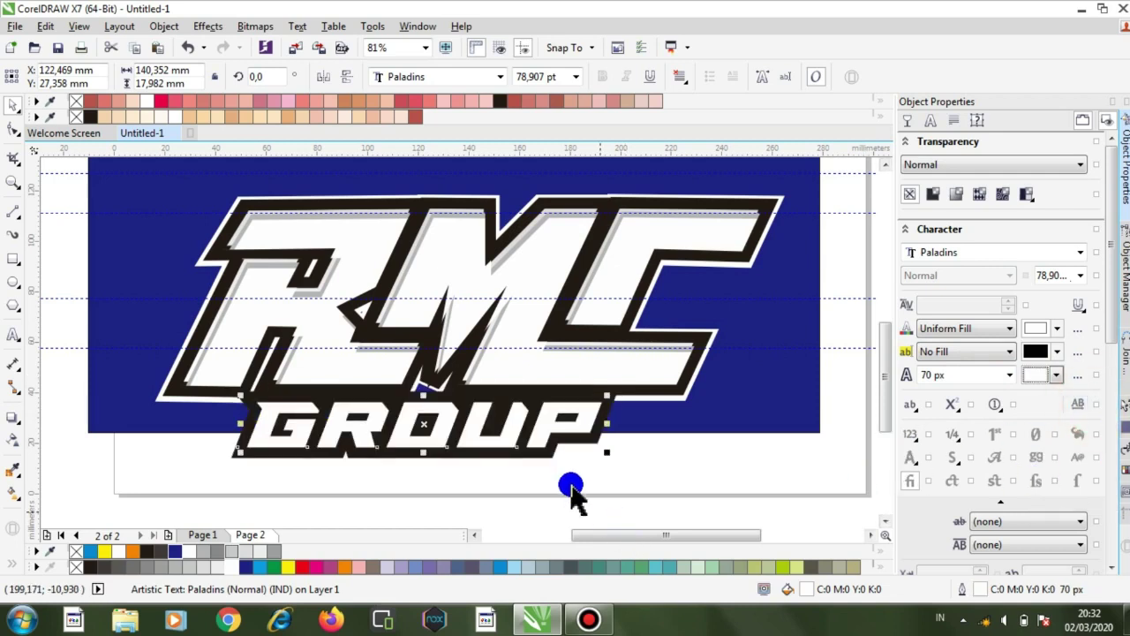
- Send the blue background rectangle behind all the lettering and extend it downward to about 169 mm tall
{"action": "right_click", "coordinate": [782, 397]}
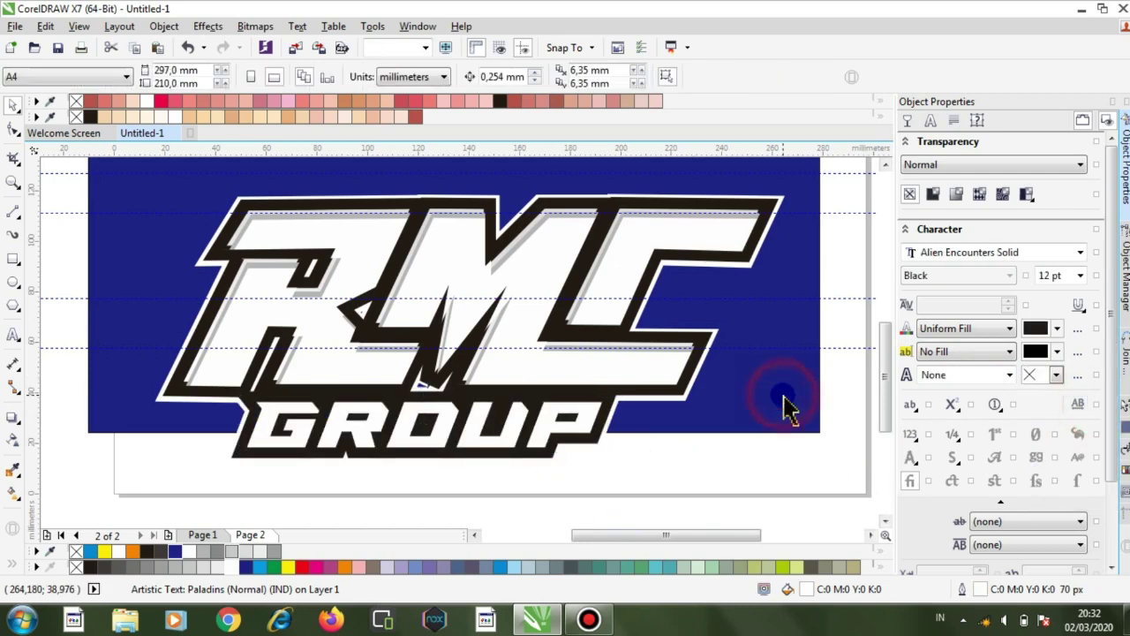
{"action": "left_click", "coordinate": [815, 406]}
{"action": "left_click", "coordinate": [701, 413]}
{"action": "left_click", "coordinate": [777, 408]}
{"action": "left_click_drag", "start_coordinate": [453, 439], "coordinate": [453, 529]}
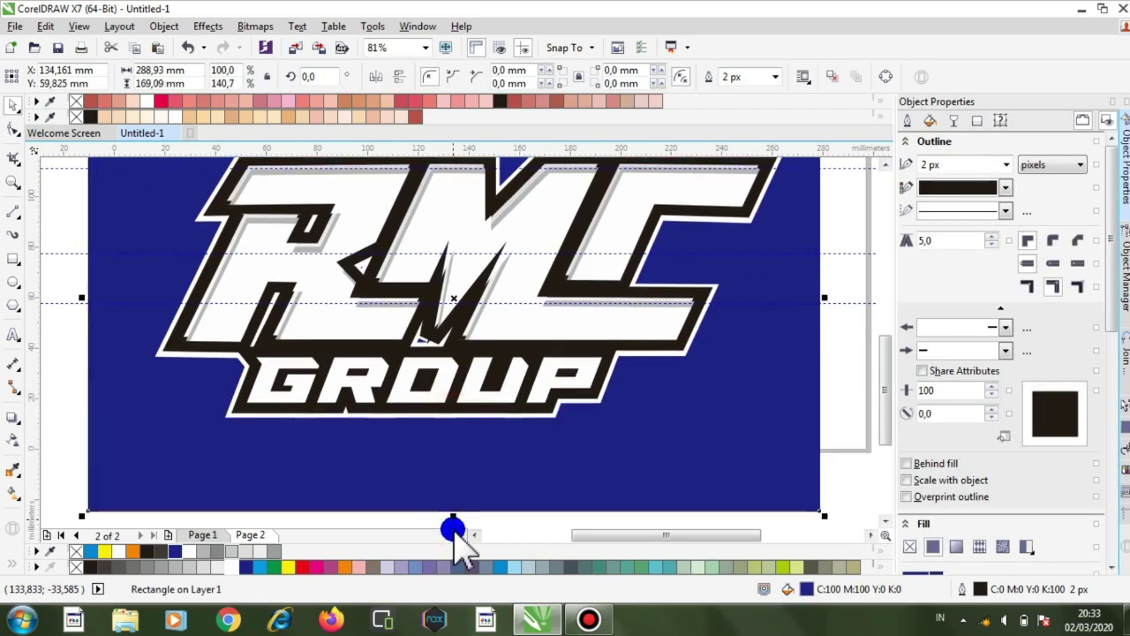
{"action": "left_click_drag", "start_coordinate": [882, 349], "coordinate": [889, 333]}
{"action": "left_click", "coordinate": [13, 183]}
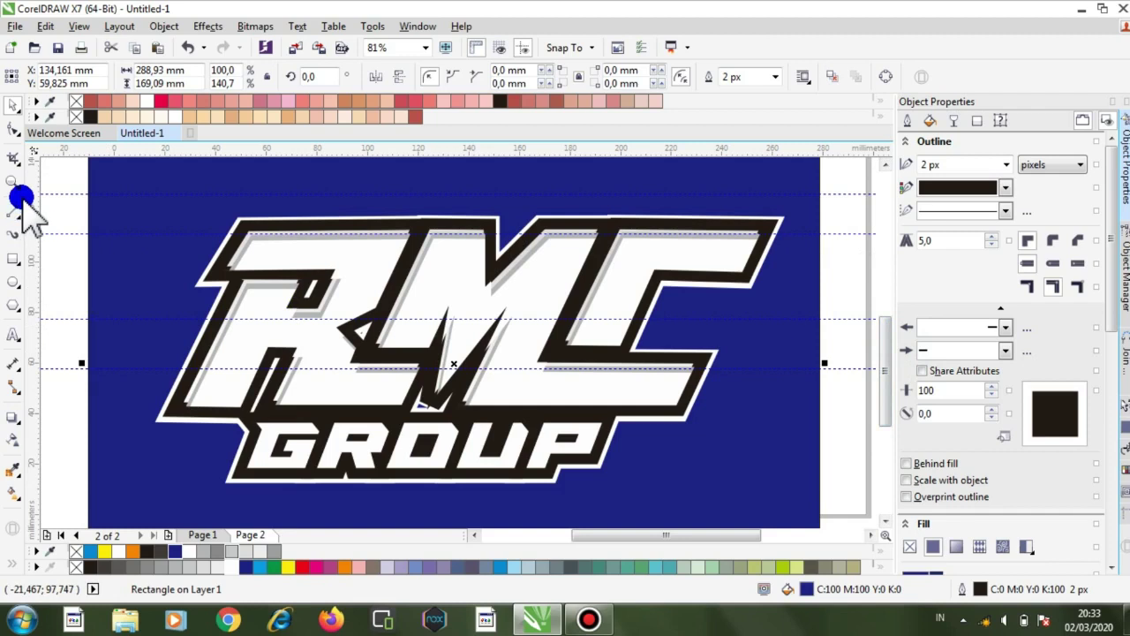
{"action": "left_click", "coordinate": [119, 75]}
{"action": "left_click_drag", "start_coordinate": [887, 308], "coordinate": [887, 349]}
{"action": "left_click_drag", "start_coordinate": [666, 531], "coordinate": [709, 530]}
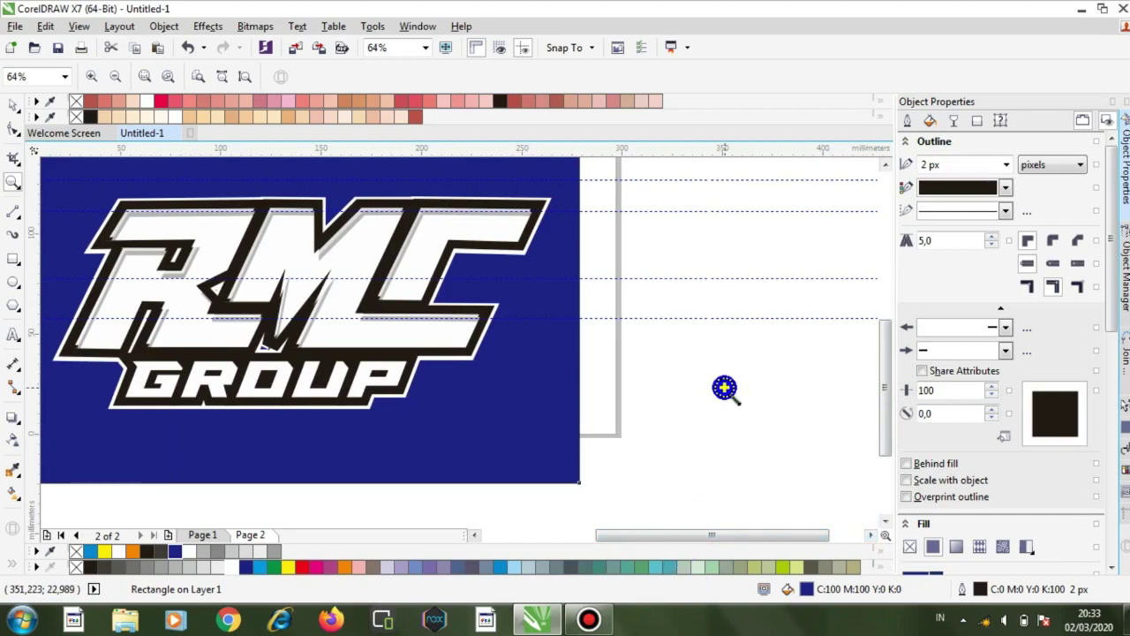